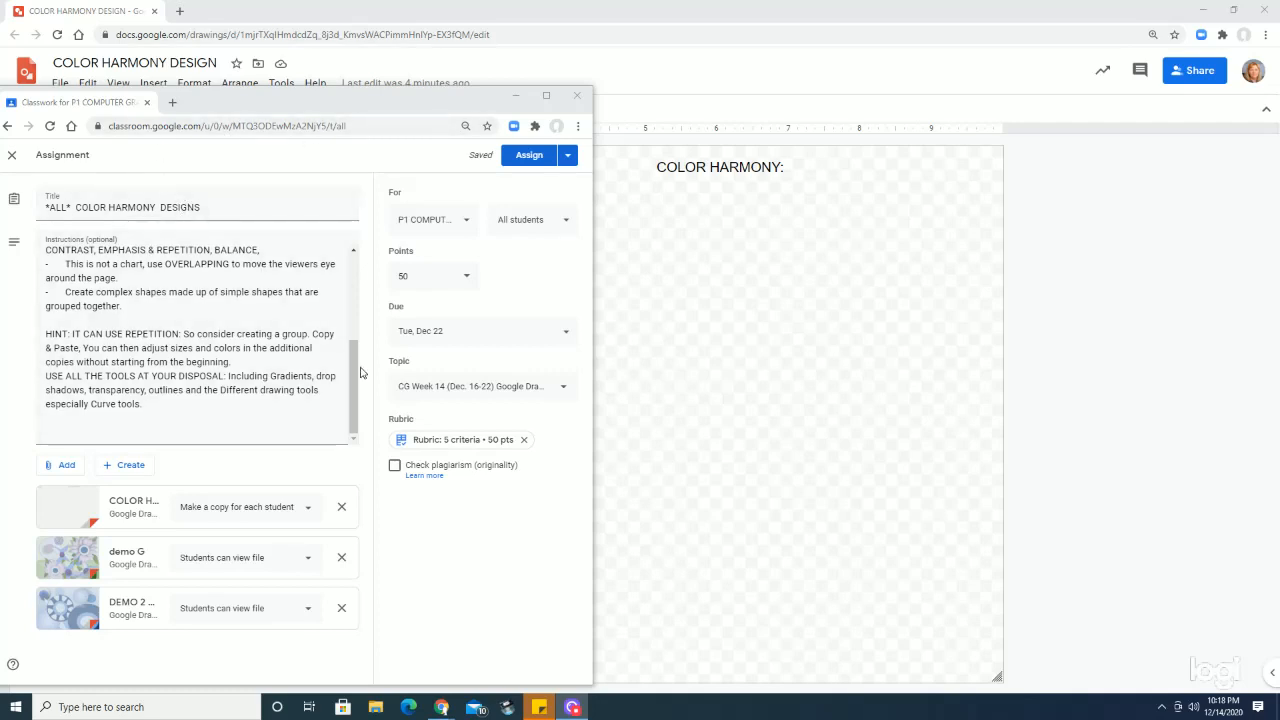
- Read through the assignment instructions and examine the two attached example drawings, demo G and DEMO 2
{"action": "left_click_drag", "start_coordinate": [355, 370], "coordinate": [352, 261]}
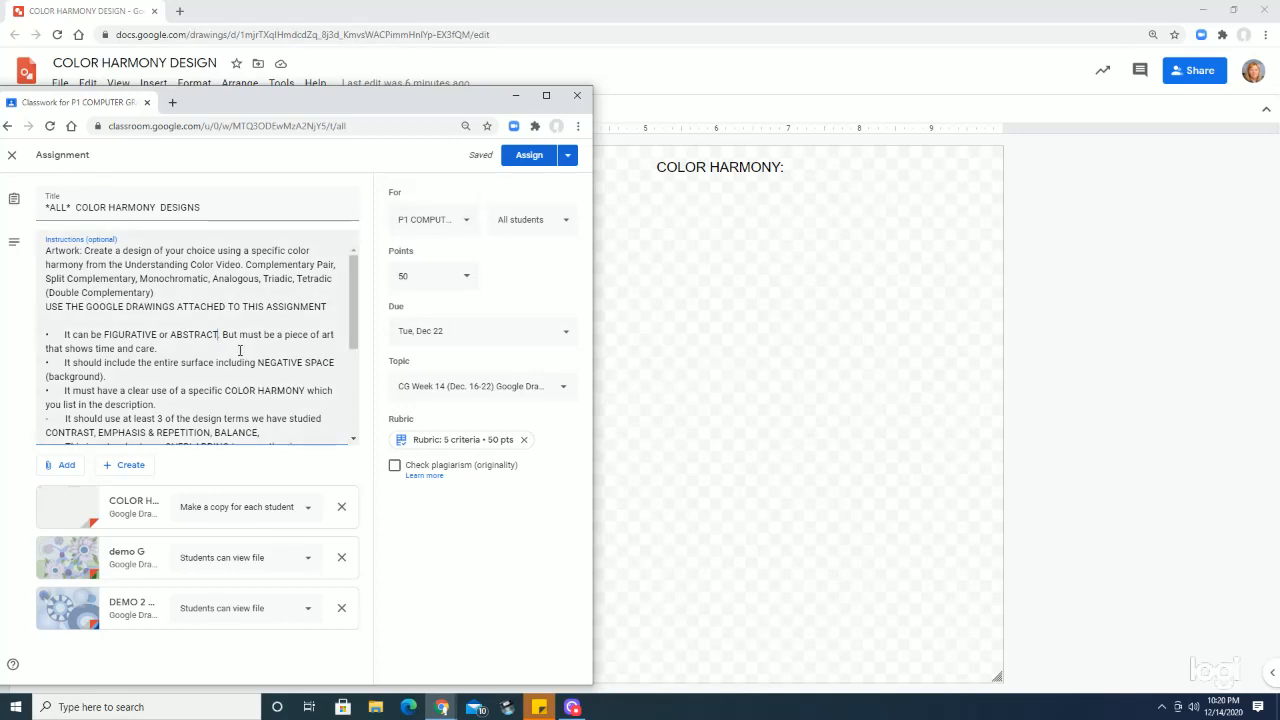
{"action": "scroll", "coordinate": [231, 347], "scroll_direction": "down", "scroll_amount": 1}
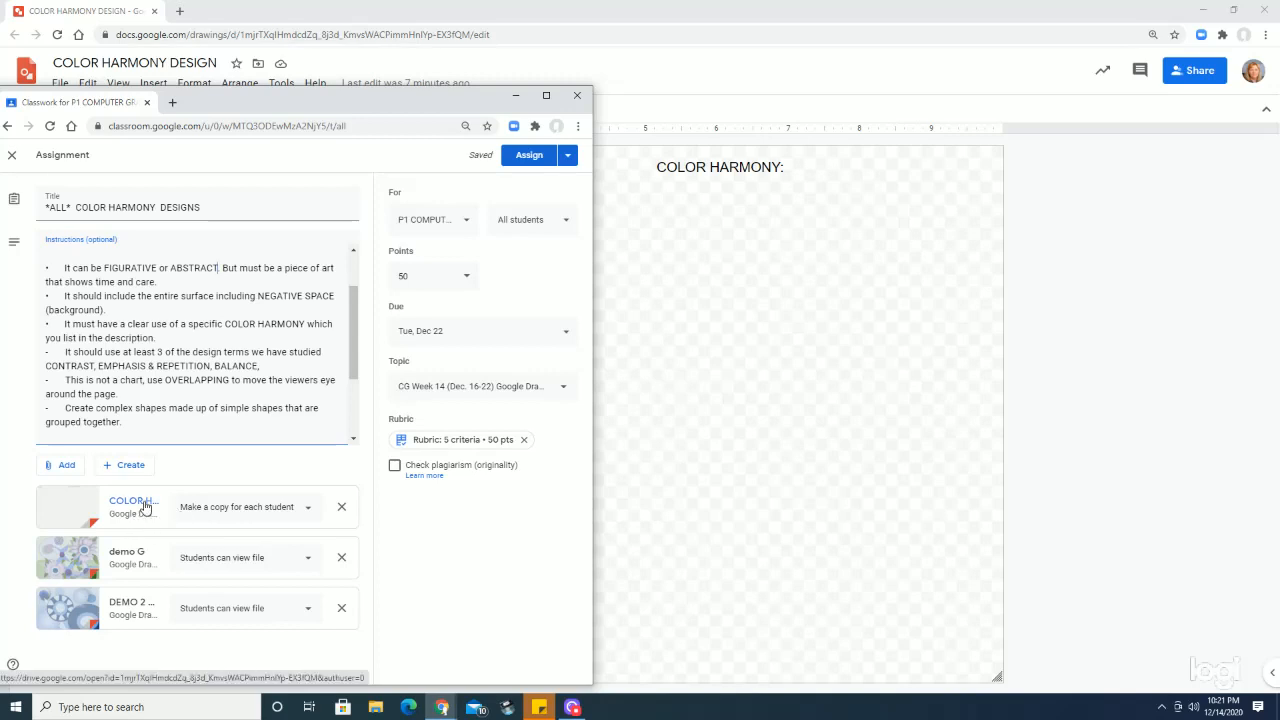
{"action": "left_click", "coordinate": [127, 556]}
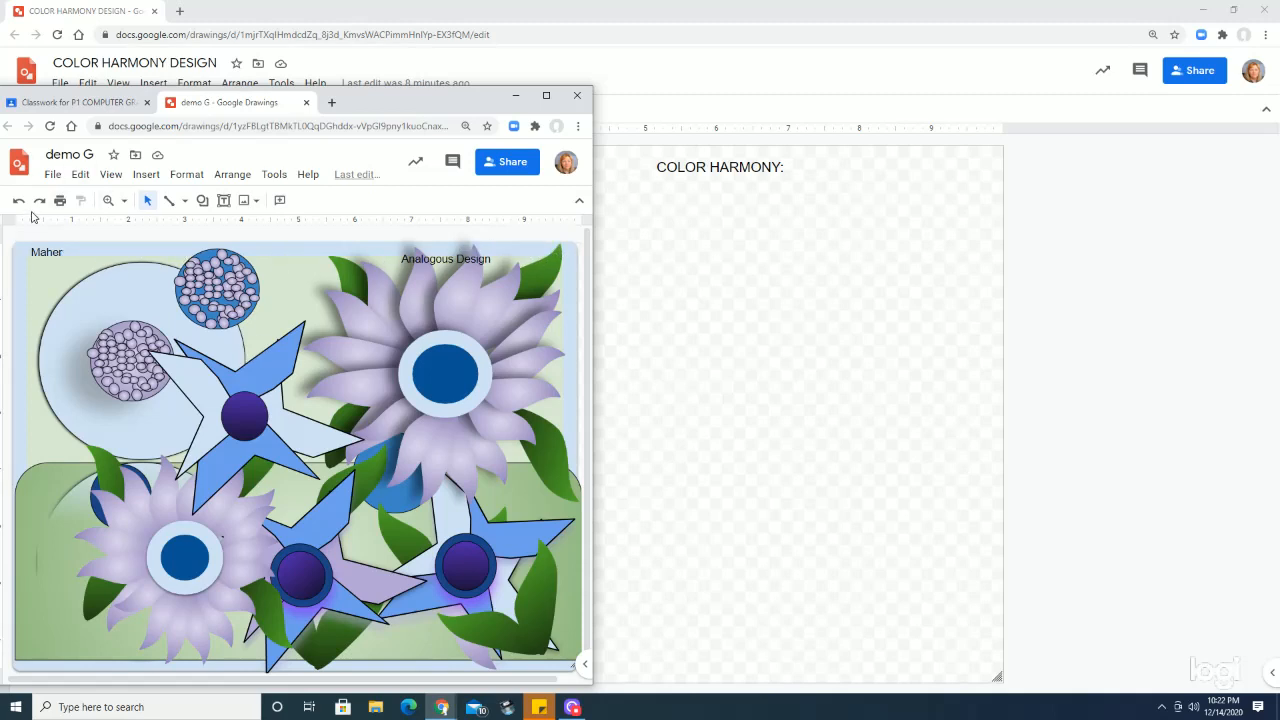
{"action": "left_click", "coordinate": [306, 102]}
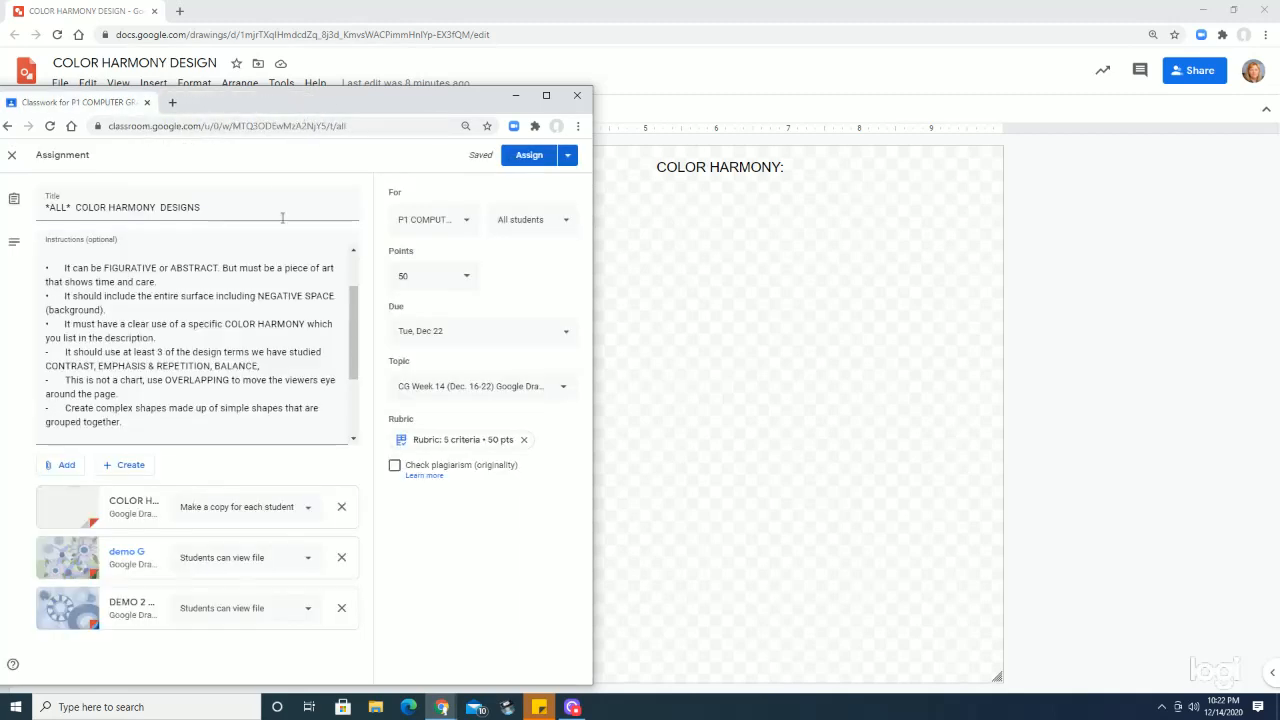
{"action": "left_click", "coordinate": [128, 605]}
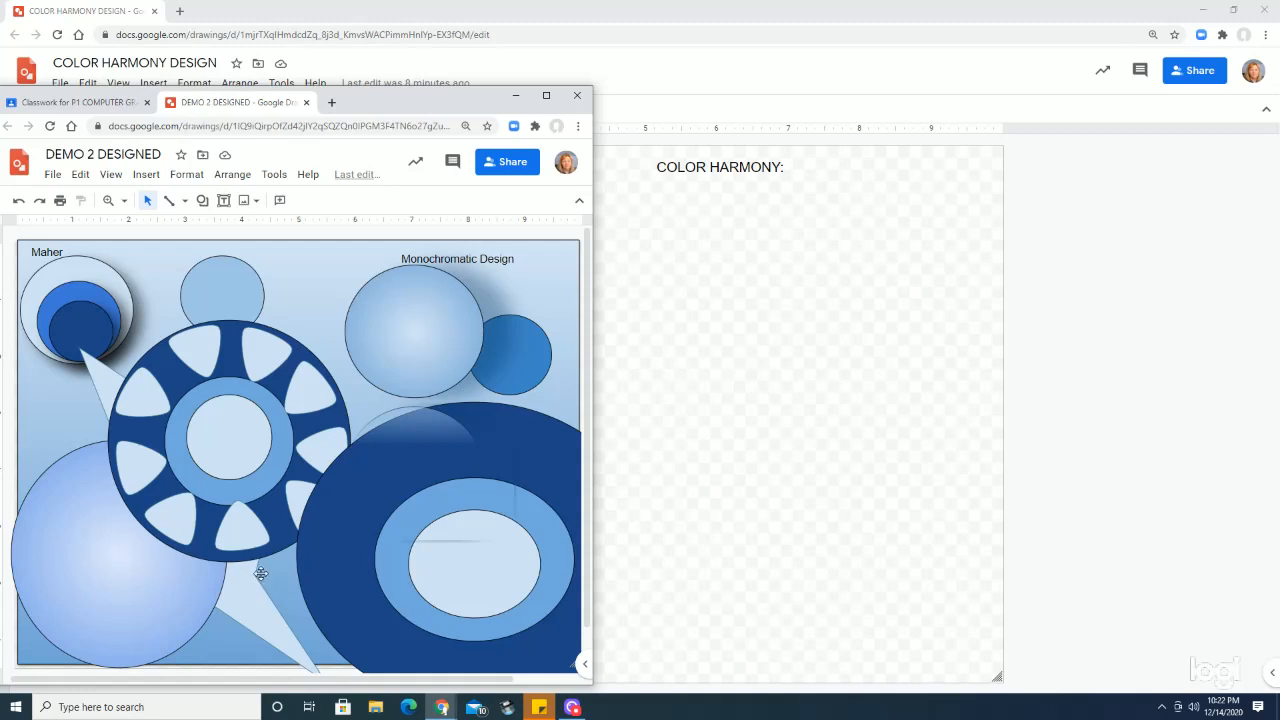
{"action": "left_click", "coordinate": [306, 102]}
- Open the attached COLOR HARMONY DESIGN drawing from the assignment and maximize its window
{"action": "left_click", "coordinate": [63, 507]}
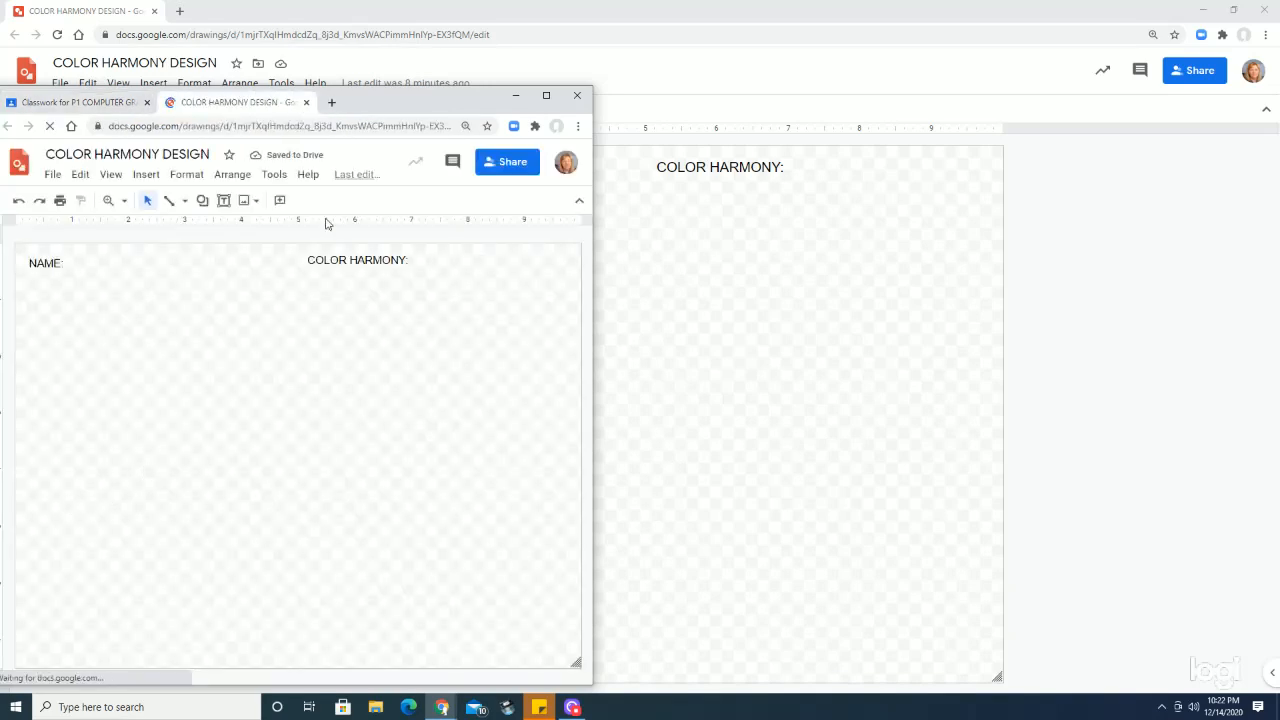
{"action": "left_click", "coordinate": [545, 96]}
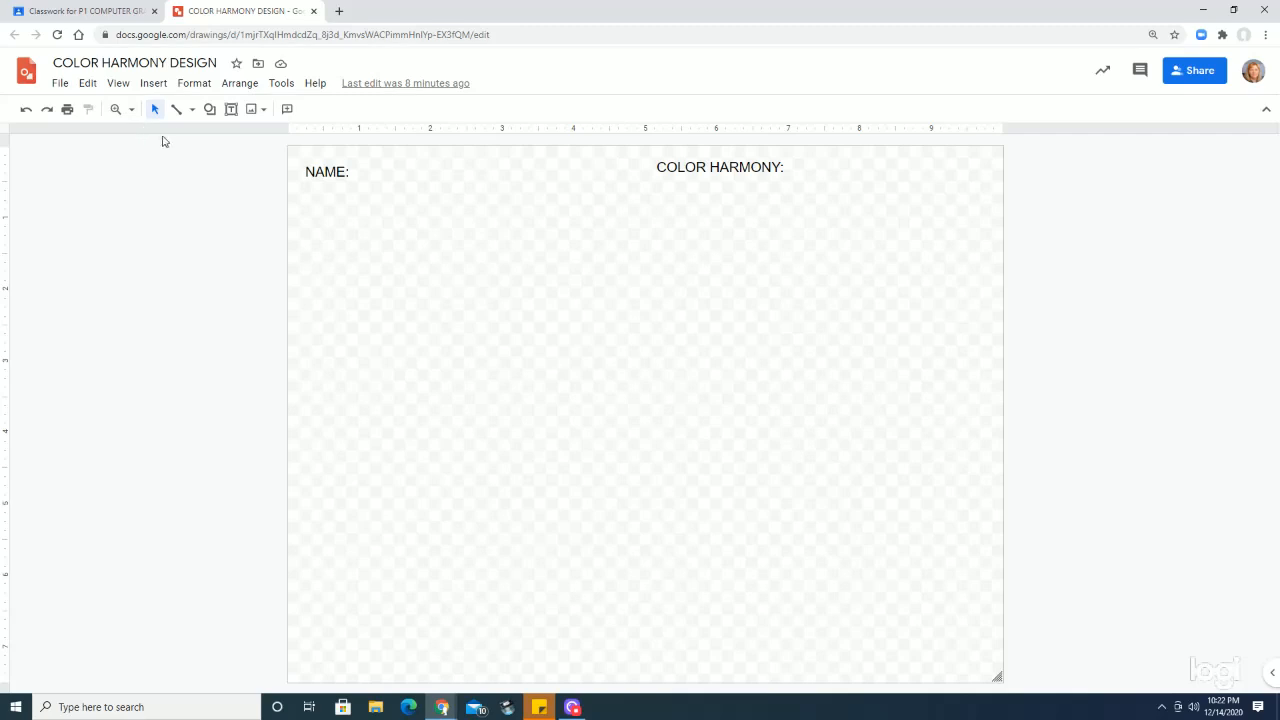
- Look through the available shape categories: Shapes, Arrows, Callouts and Equation
{"action": "left_click", "coordinate": [210, 110]}
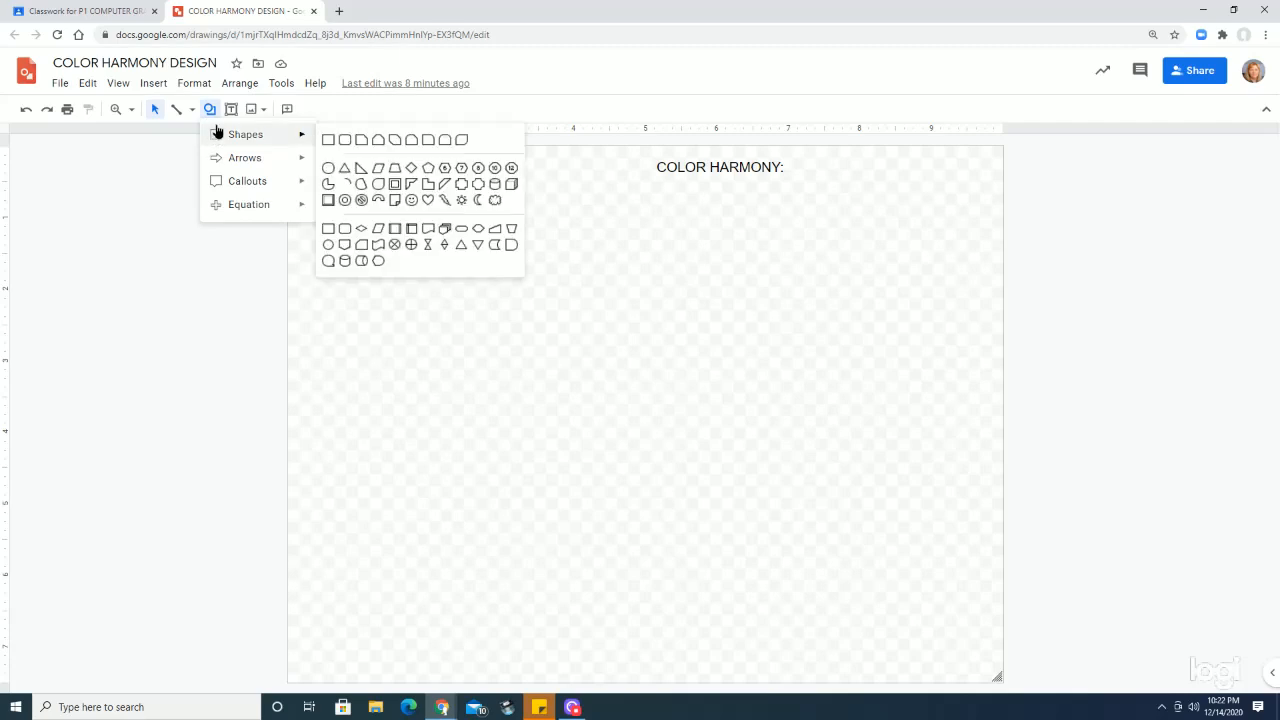
{"action": "left_click", "coordinate": [155, 118]}
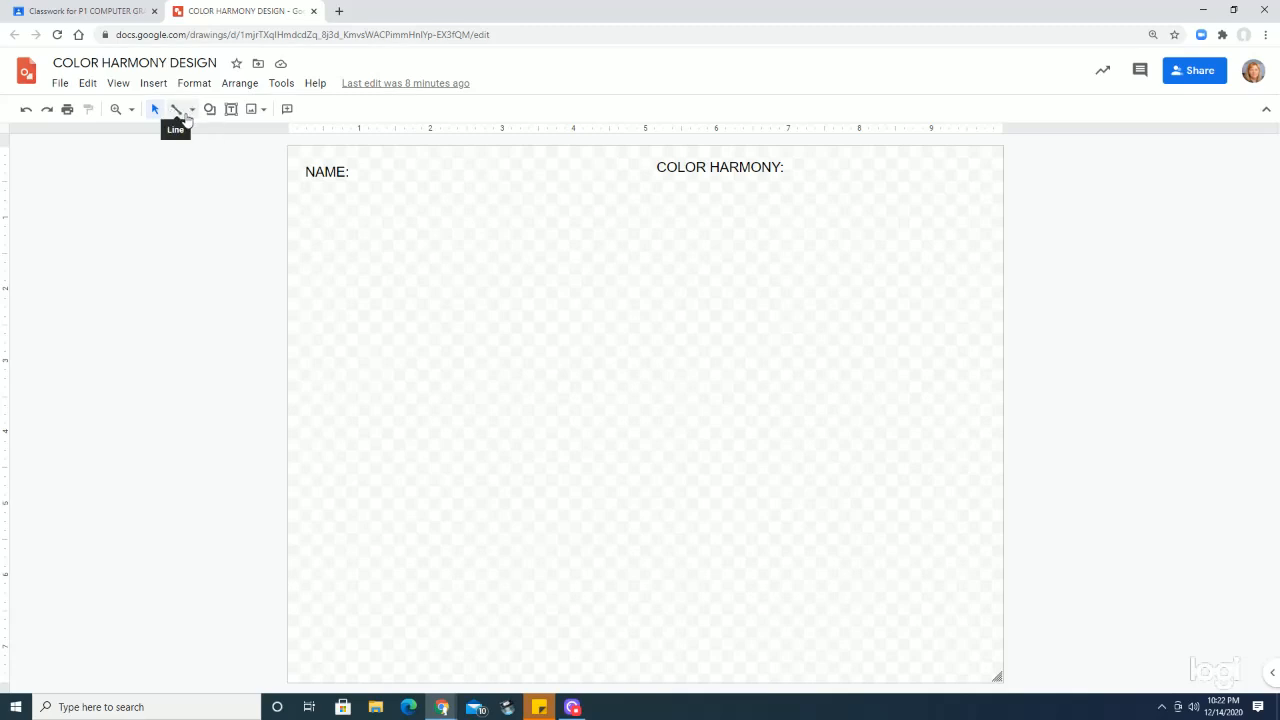
{"action": "left_click", "coordinate": [210, 110]}
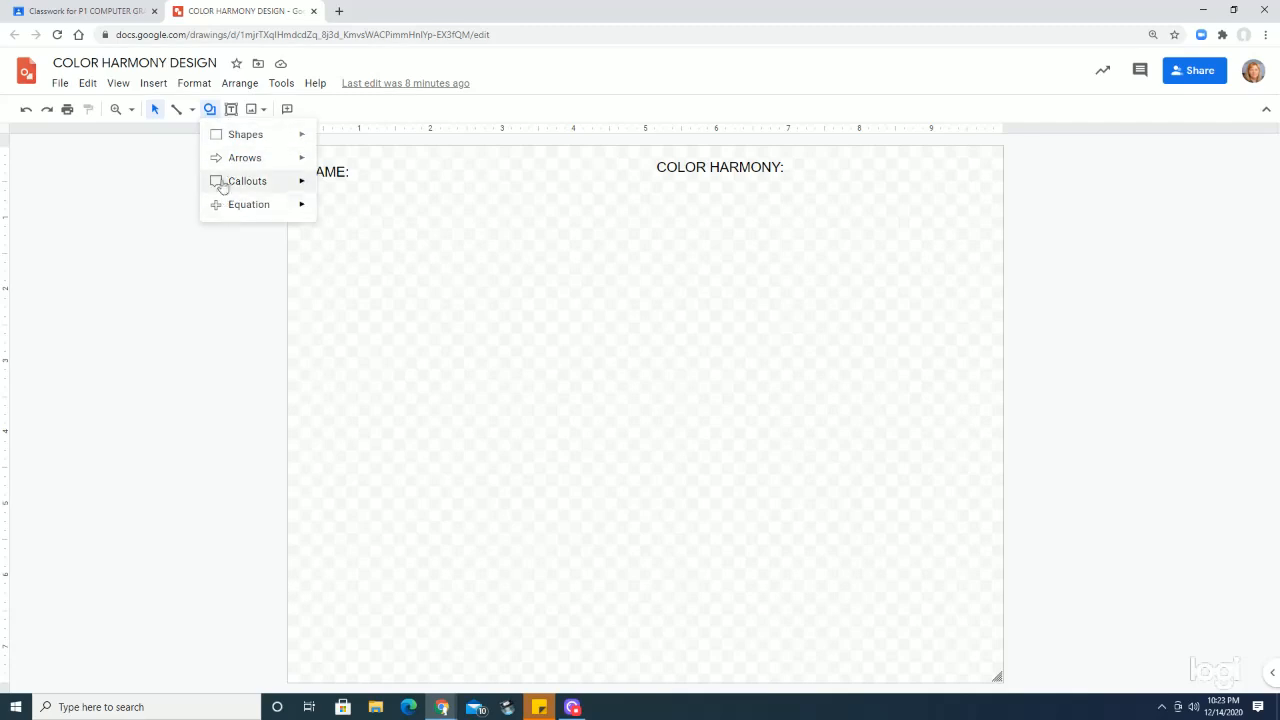
{"action": "mouse_move", "coordinate": [243, 138]}
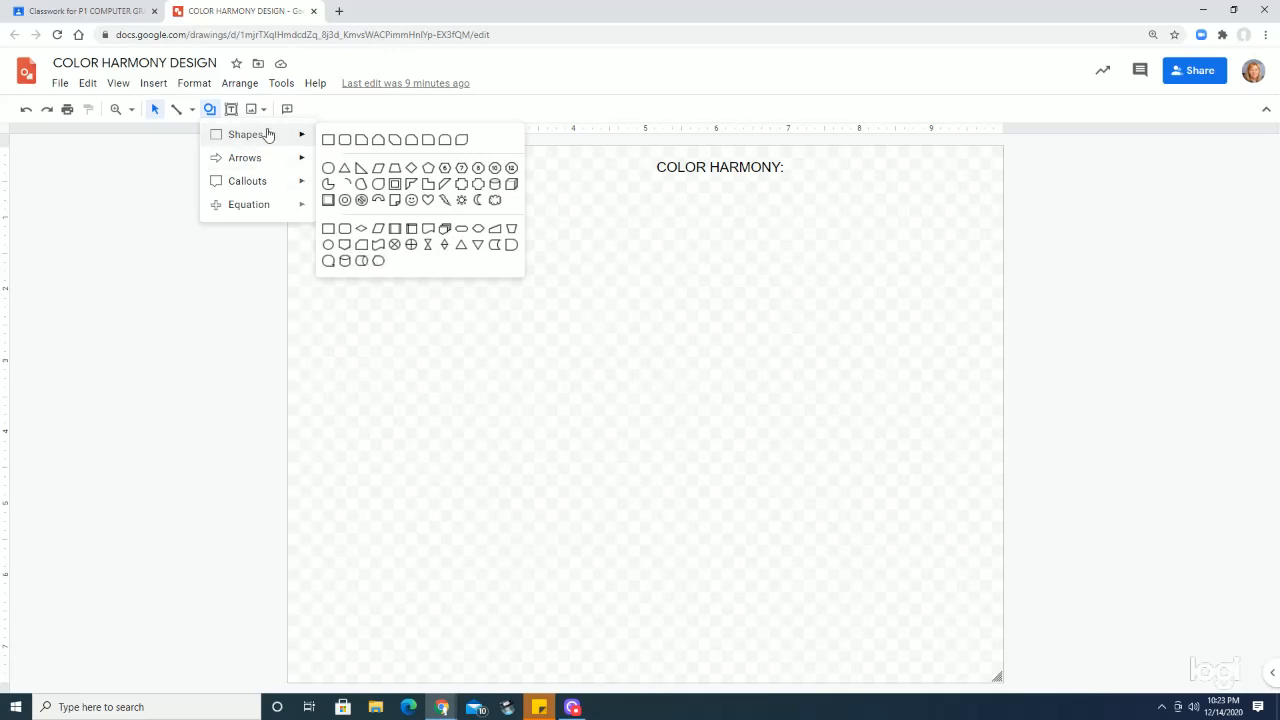
{"action": "mouse_move", "coordinate": [252, 164]}
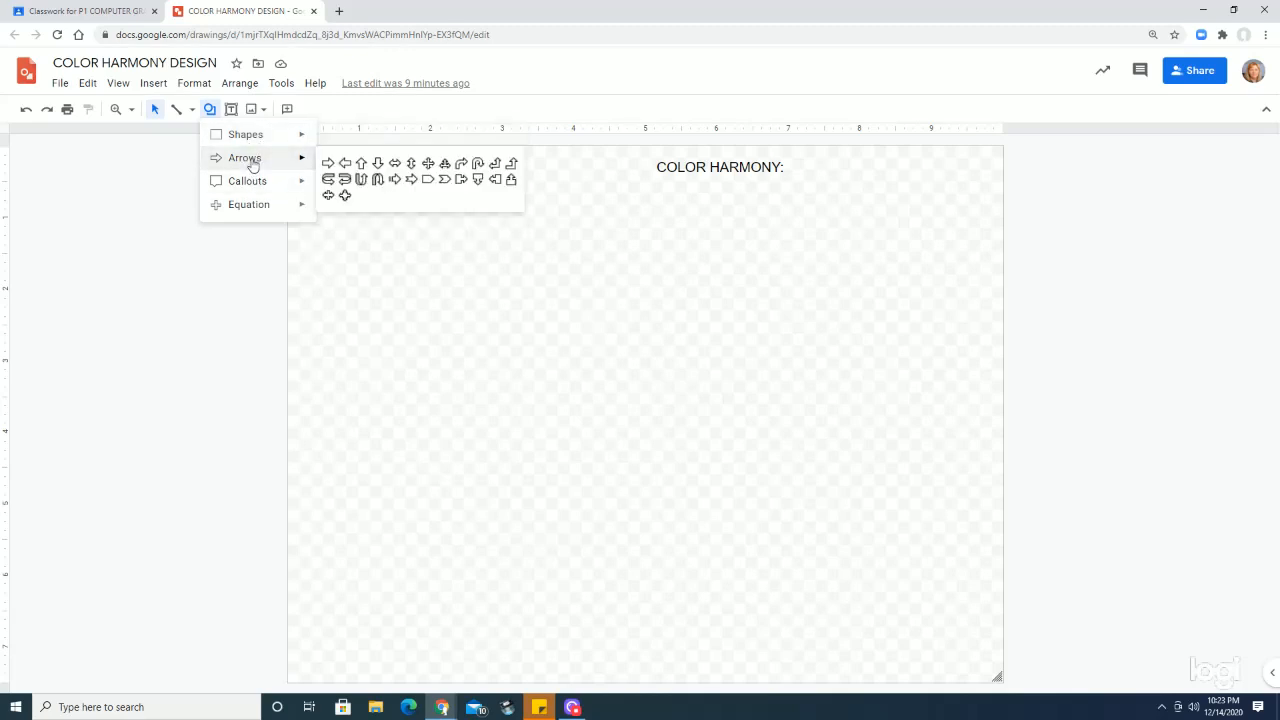
{"action": "mouse_move", "coordinate": [243, 188]}
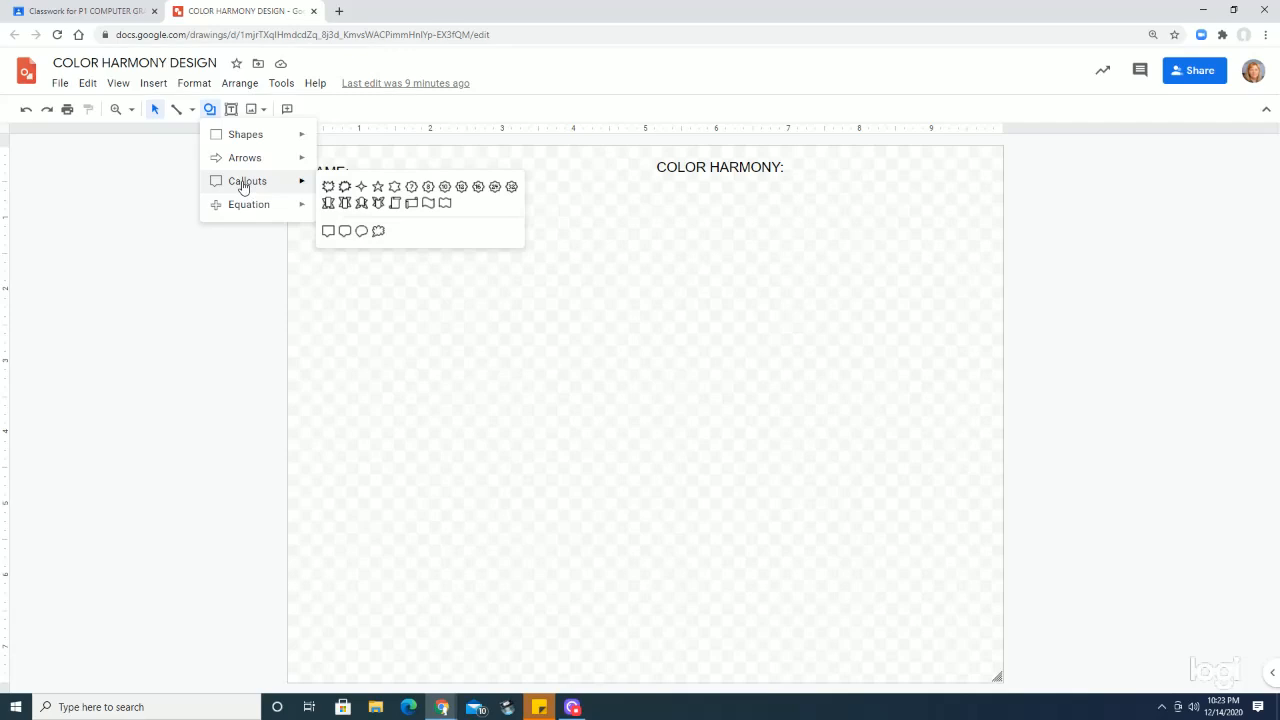
{"action": "mouse_move", "coordinate": [248, 214]}
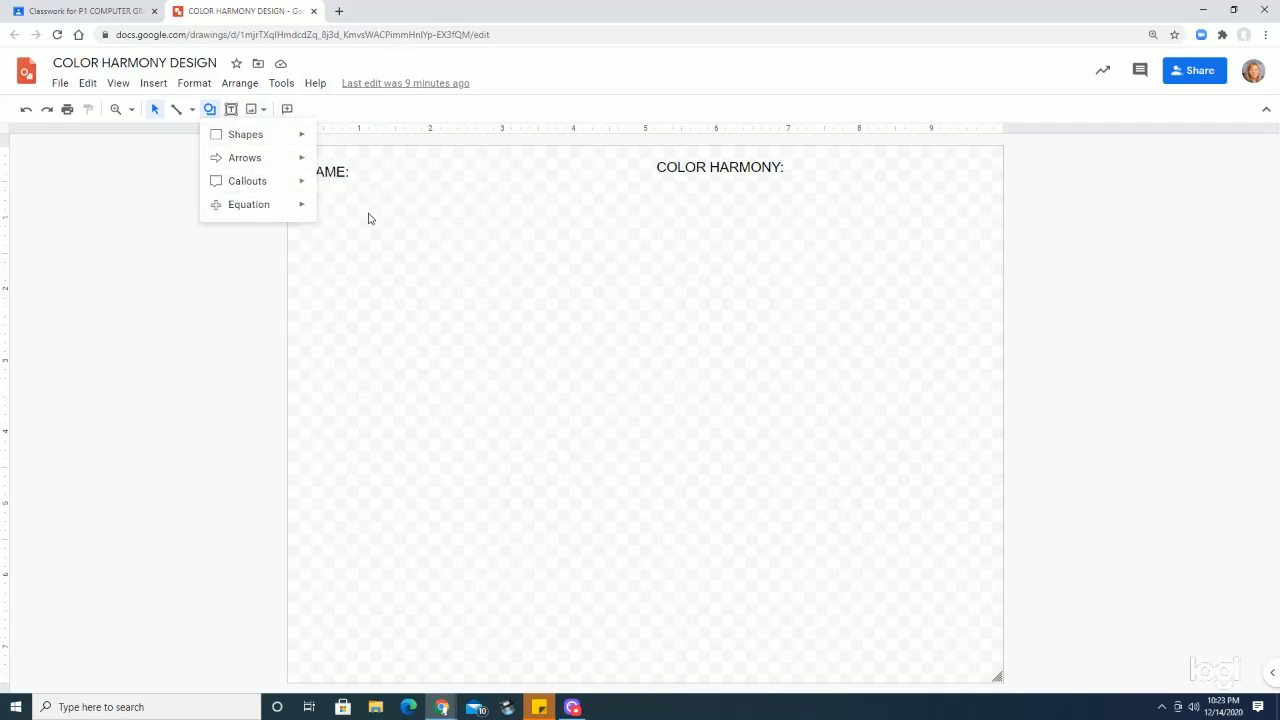
{"action": "left_click", "coordinate": [176, 114]}
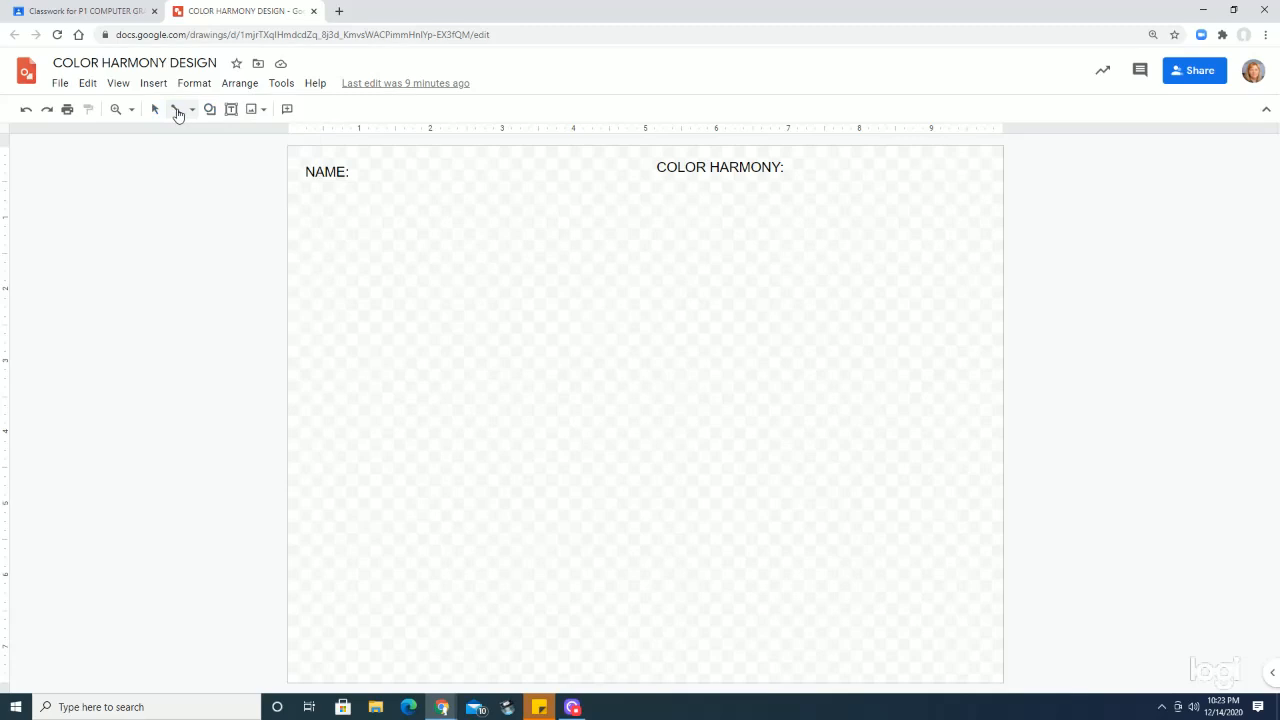
- Scribble a rough freehand loop below the NAME label and color its line bright blue
{"action": "left_click", "coordinate": [191, 112]}
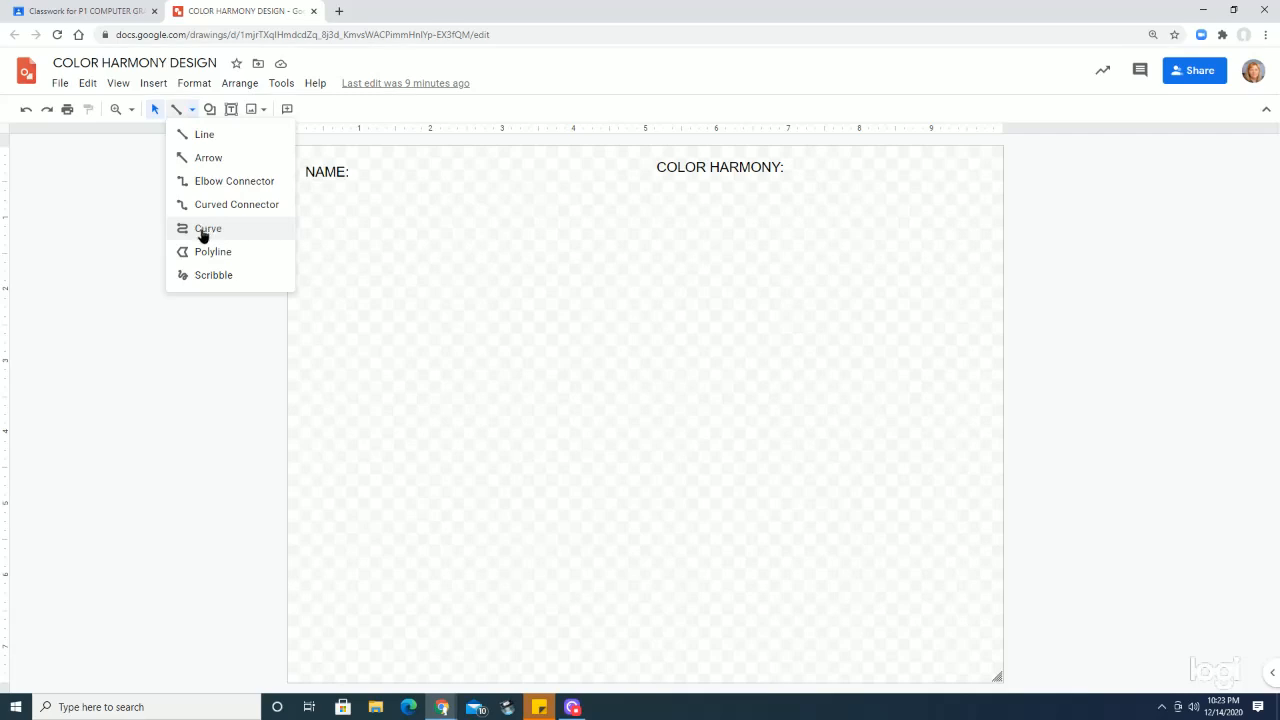
{"action": "left_click", "coordinate": [207, 276]}
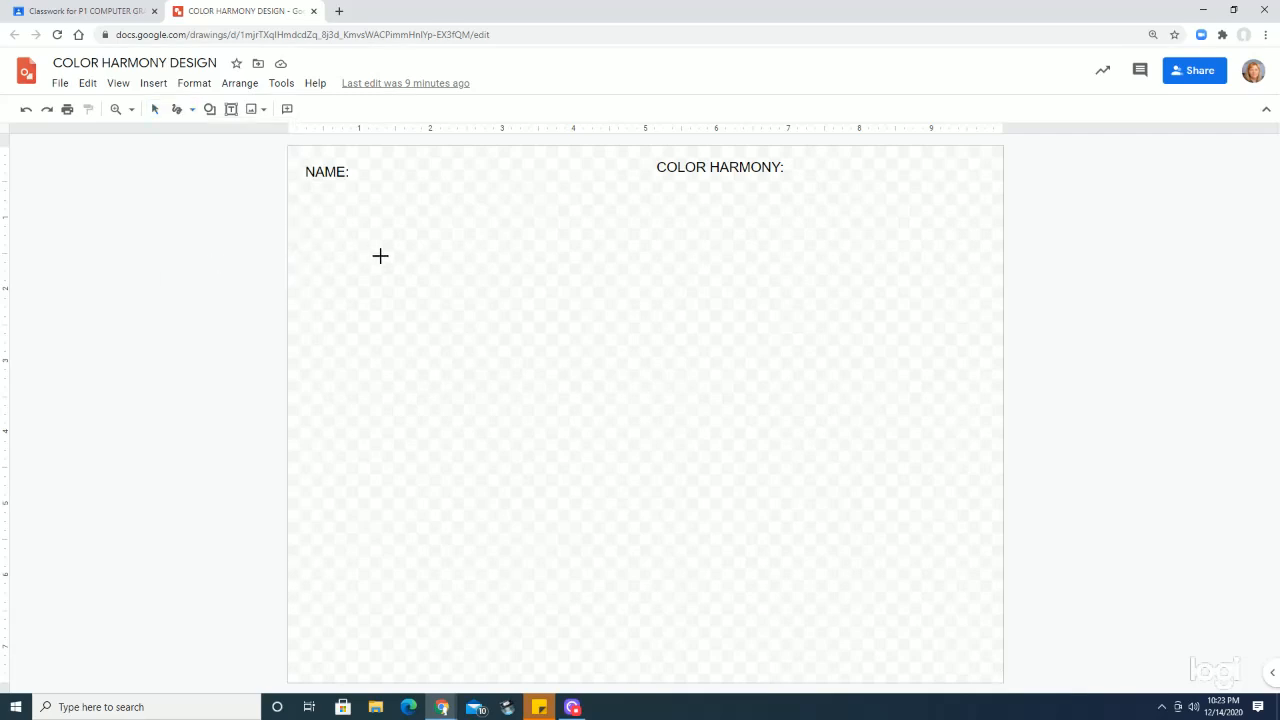
{"action": "mouse_move", "coordinate": [388, 240]}
{"action": "left_mouse_down"}
{"action": "mouse_move", "coordinate": [356, 267]}
{"action": "mouse_move", "coordinate": [413, 313]}
{"action": "mouse_move", "coordinate": [449, 272]}
{"action": "mouse_move", "coordinate": [383, 247]}
{"action": "left_mouse_up"}
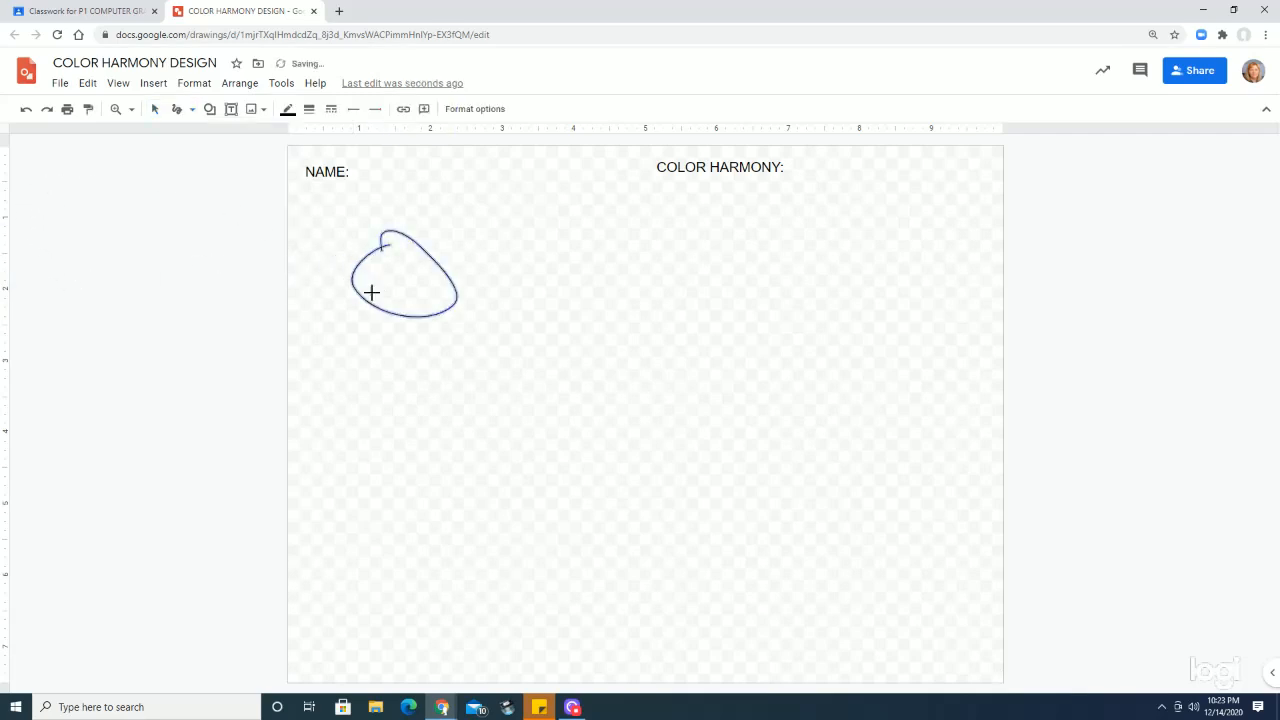
{"action": "left_click", "coordinate": [288, 112]}
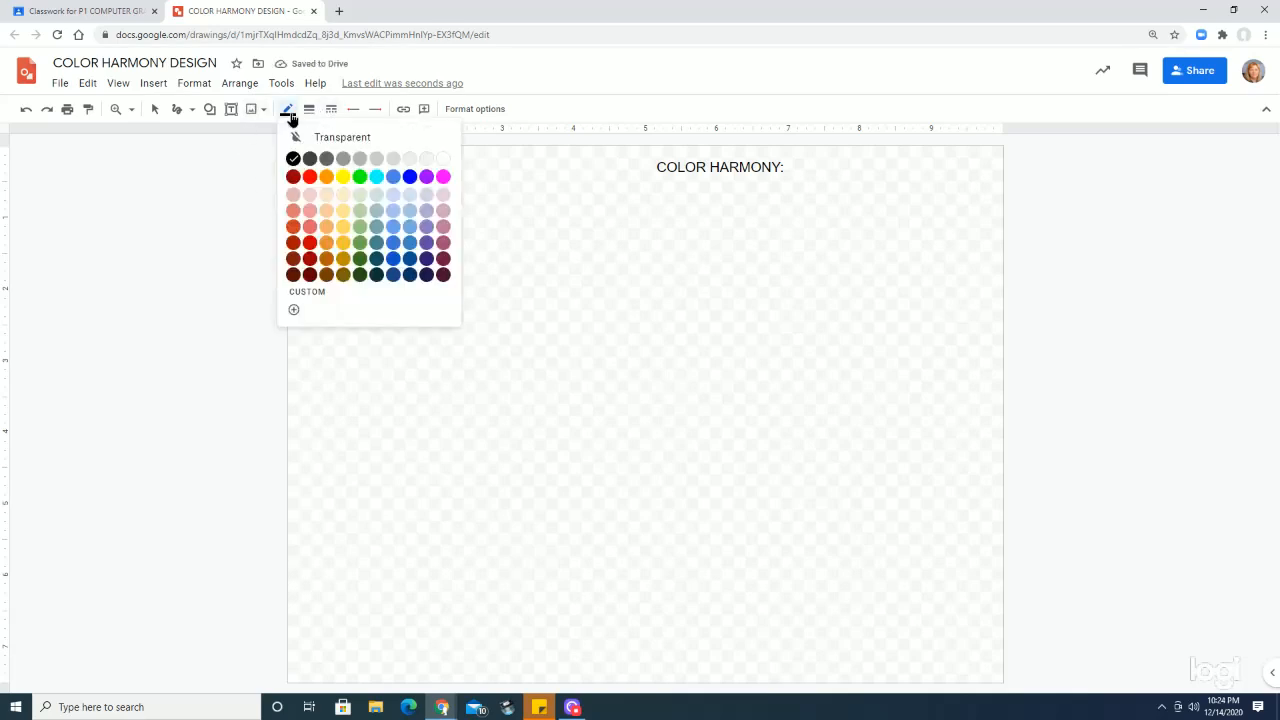
{"action": "left_click", "coordinate": [410, 176]}
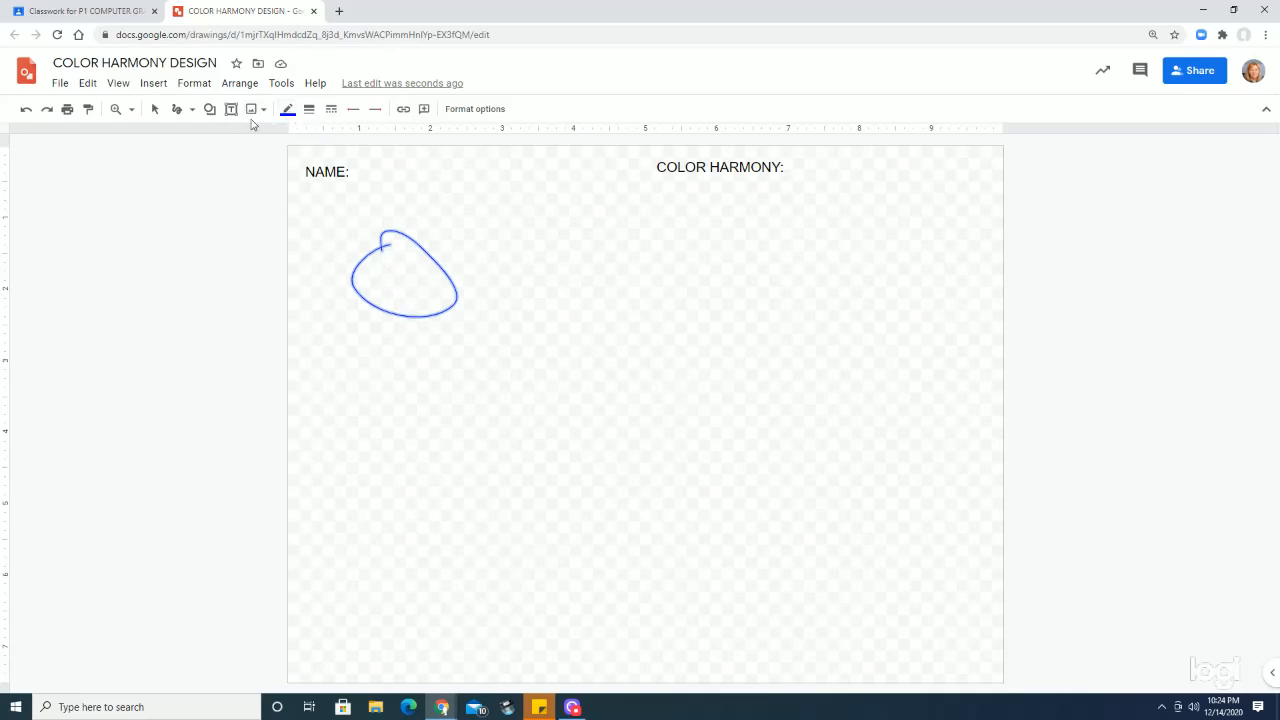
{"action": "left_click", "coordinate": [155, 109]}
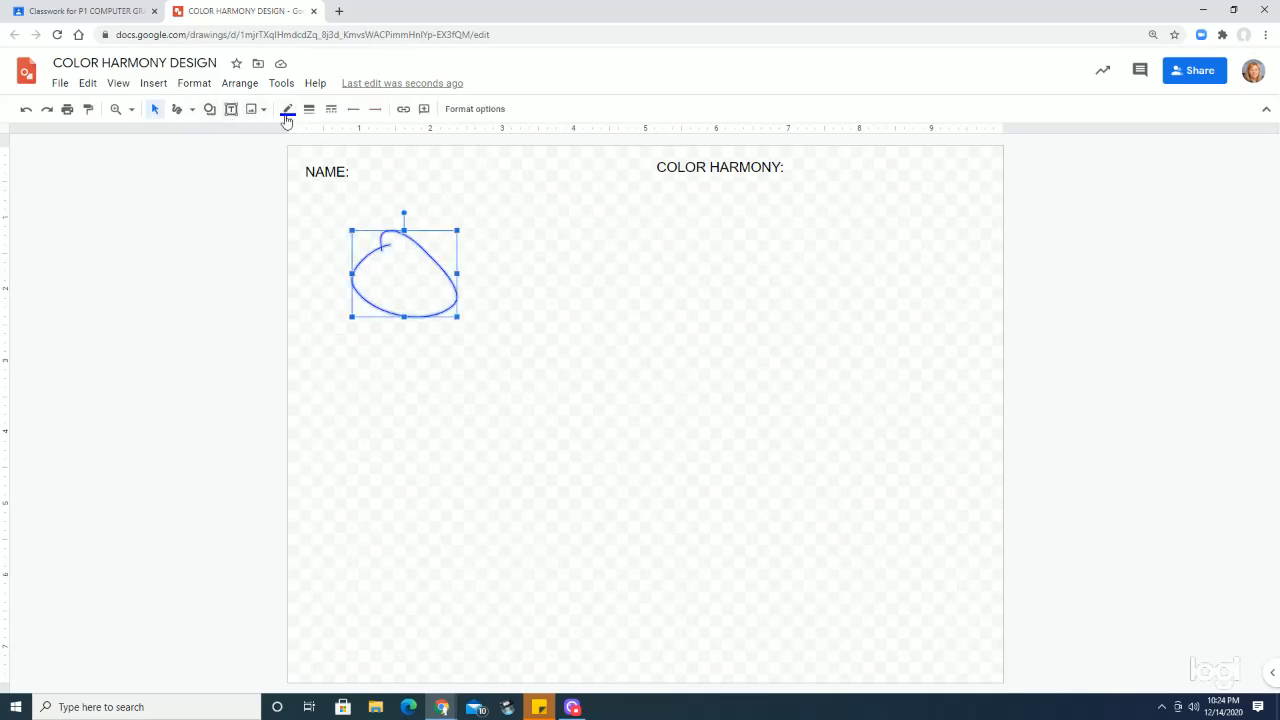
- Draw an oval about 1.3 inches wide beside the scribbled loop and fill it with solid bright blue
{"action": "left_click", "coordinate": [209, 110]}
{"action": "mouse_move", "coordinate": [245, 141]}
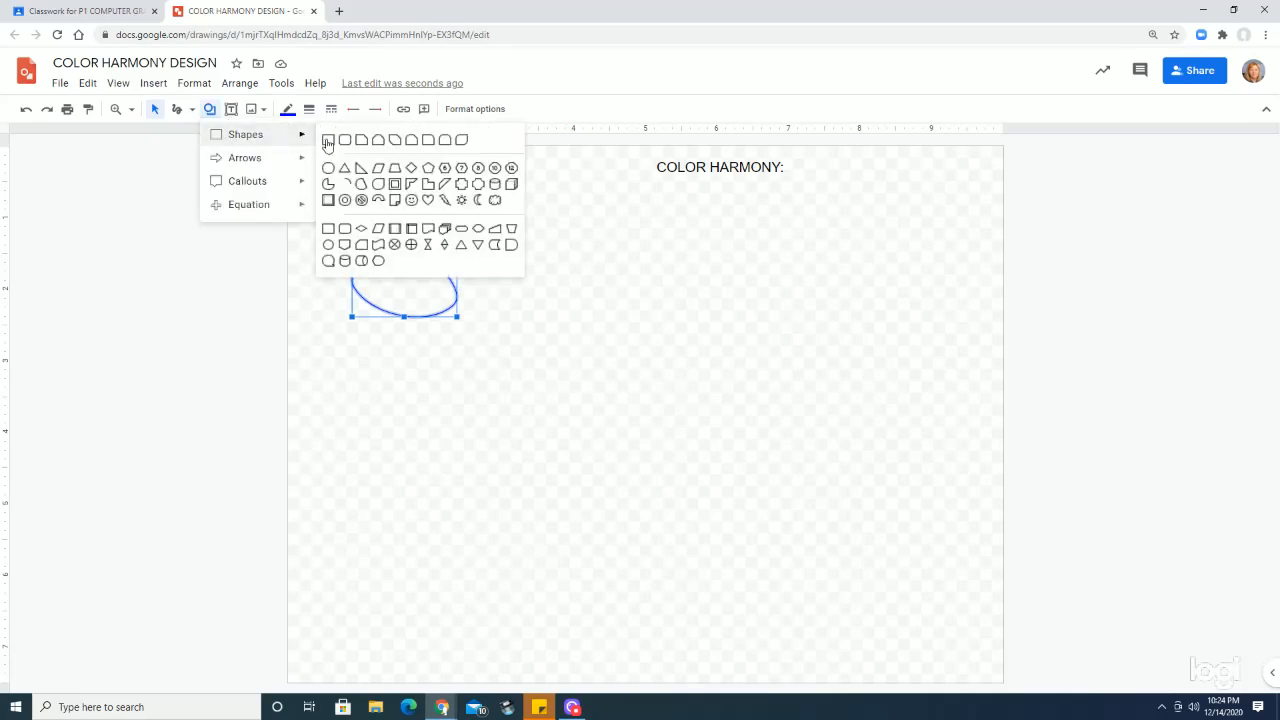
{"action": "left_click", "coordinate": [329, 169]}
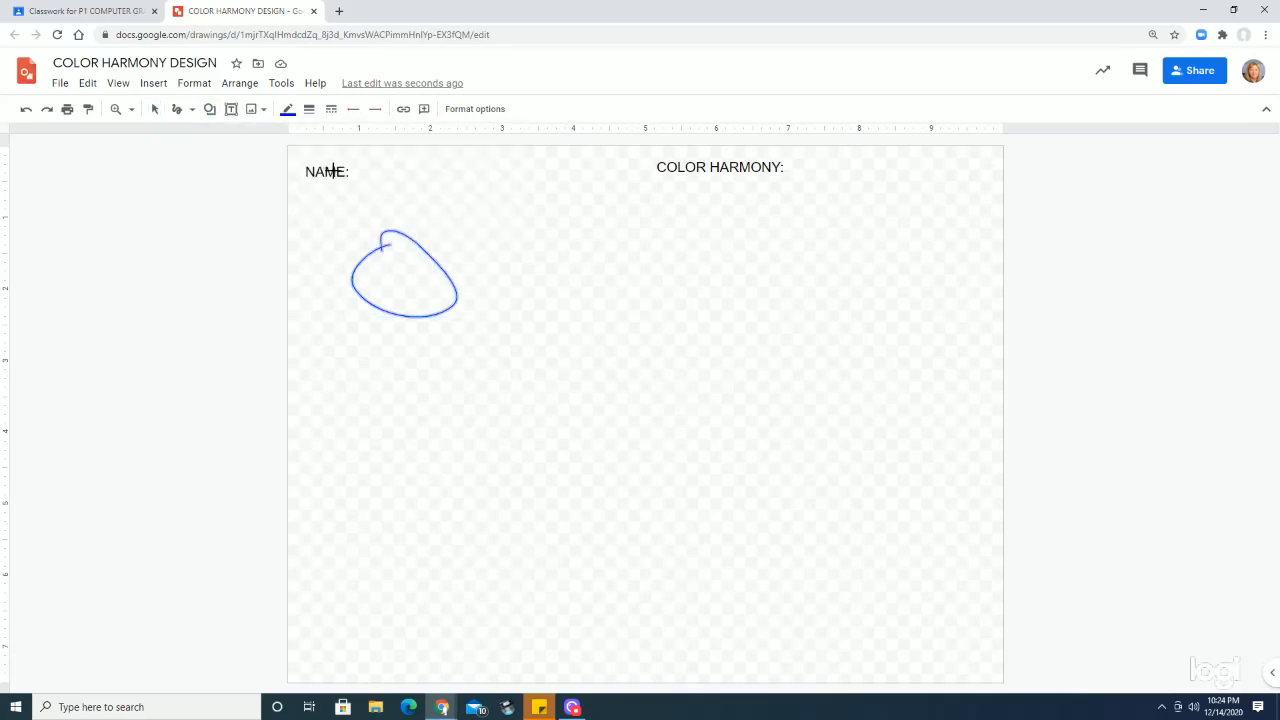
{"action": "left_click_drag", "start_coordinate": [524, 261], "coordinate": [616, 345]}
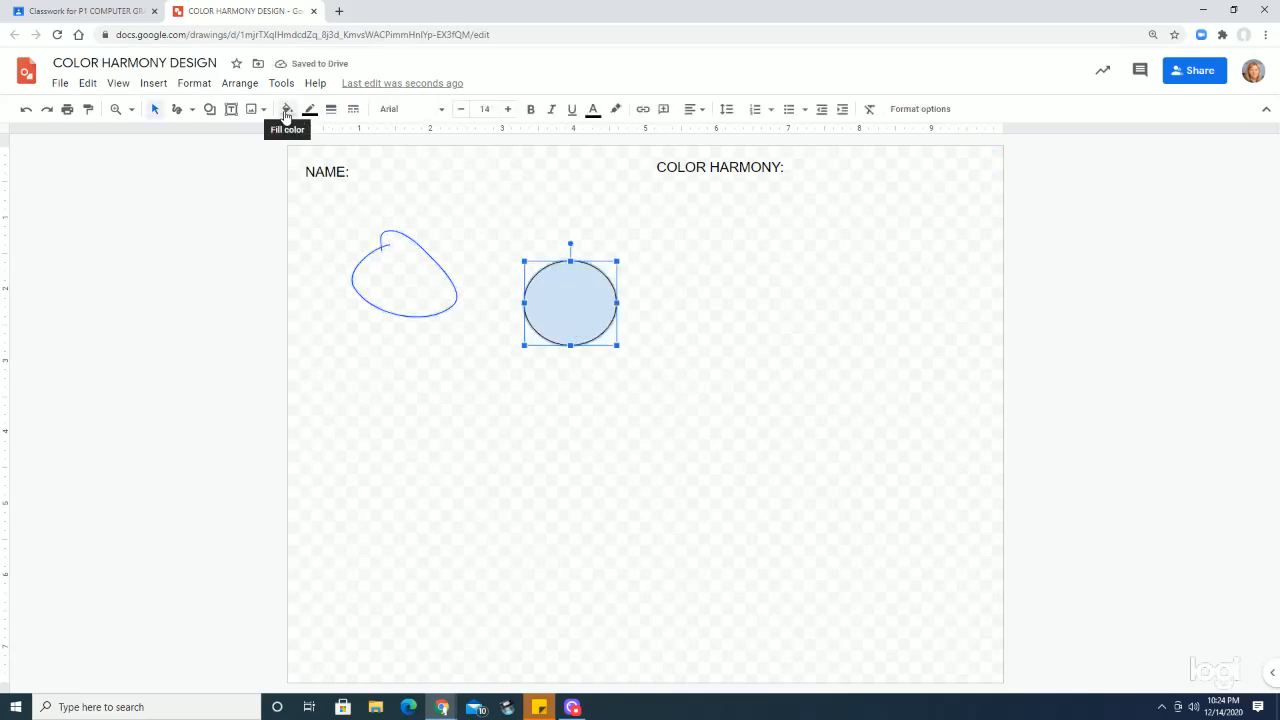
{"action": "left_click", "coordinate": [285, 112]}
{"action": "left_click", "coordinate": [410, 203]}
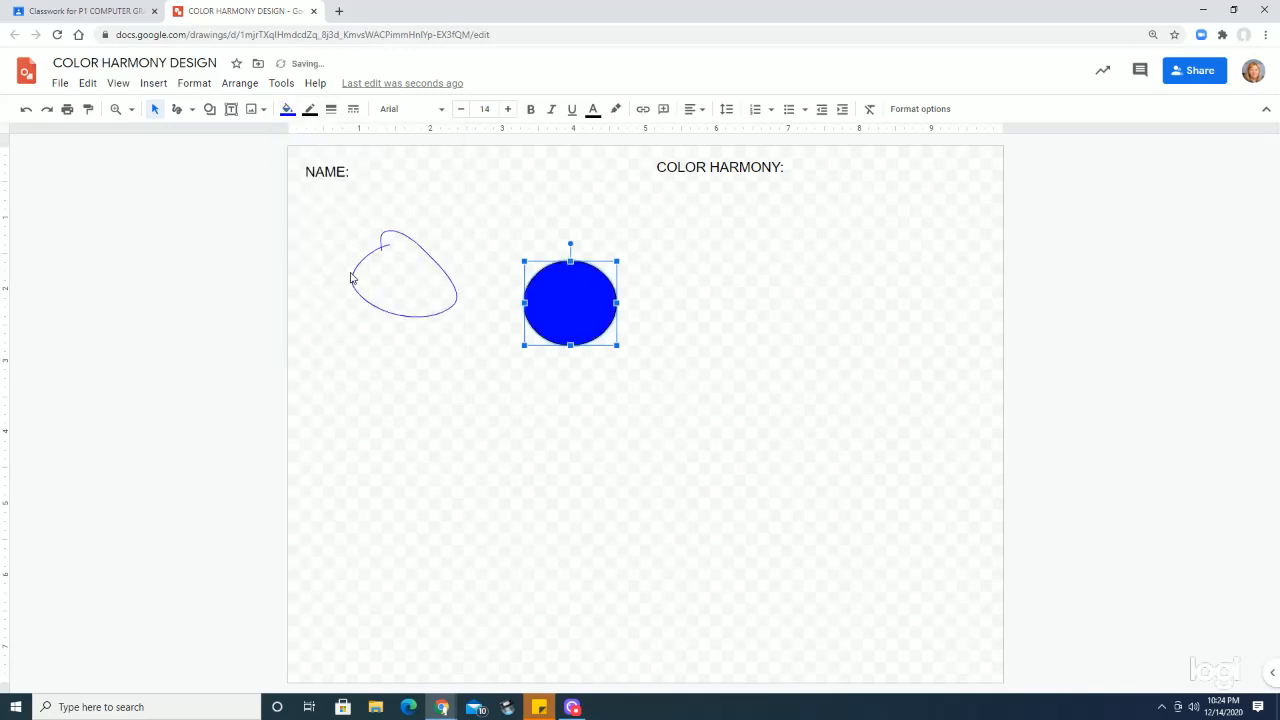
- Draw a small closed three-point shape with the Curve tool on the empty canvas beyond the blue oval
{"action": "left_click", "coordinate": [192, 111]}
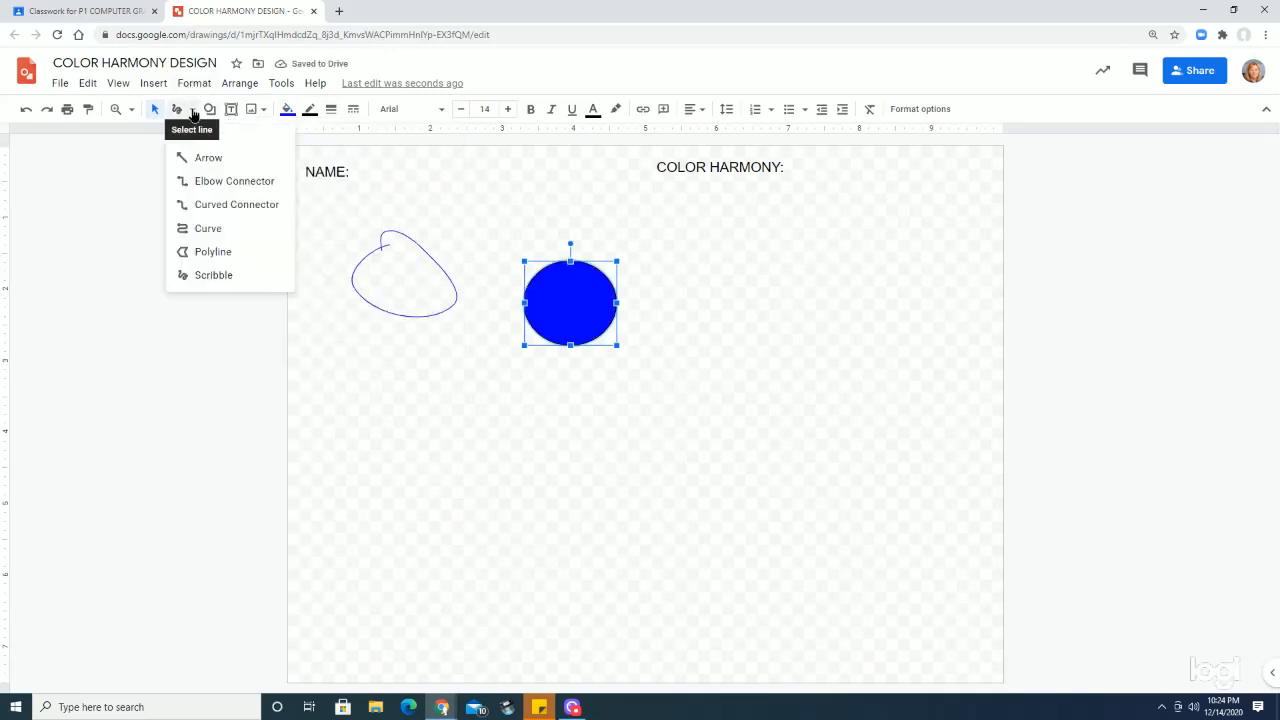
{"action": "left_click", "coordinate": [208, 229]}
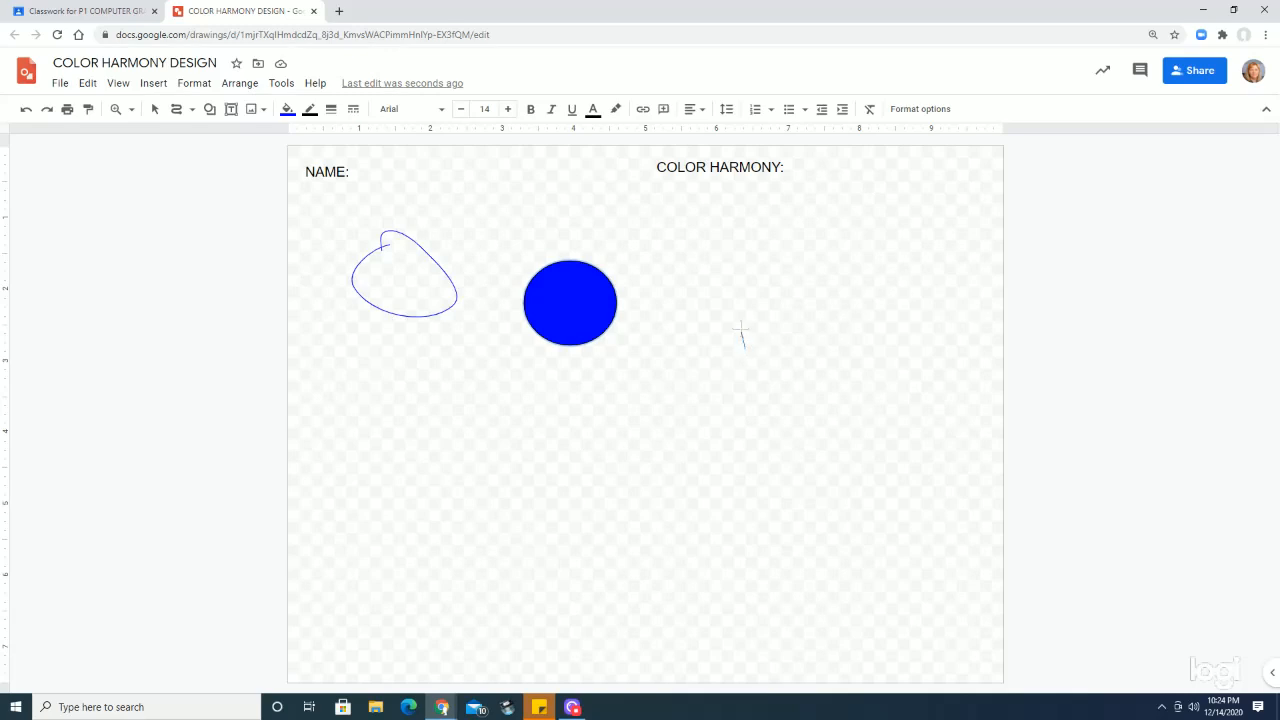
{"action": "left_click", "coordinate": [741, 291]}
{"action": "left_click", "coordinate": [742, 347]}
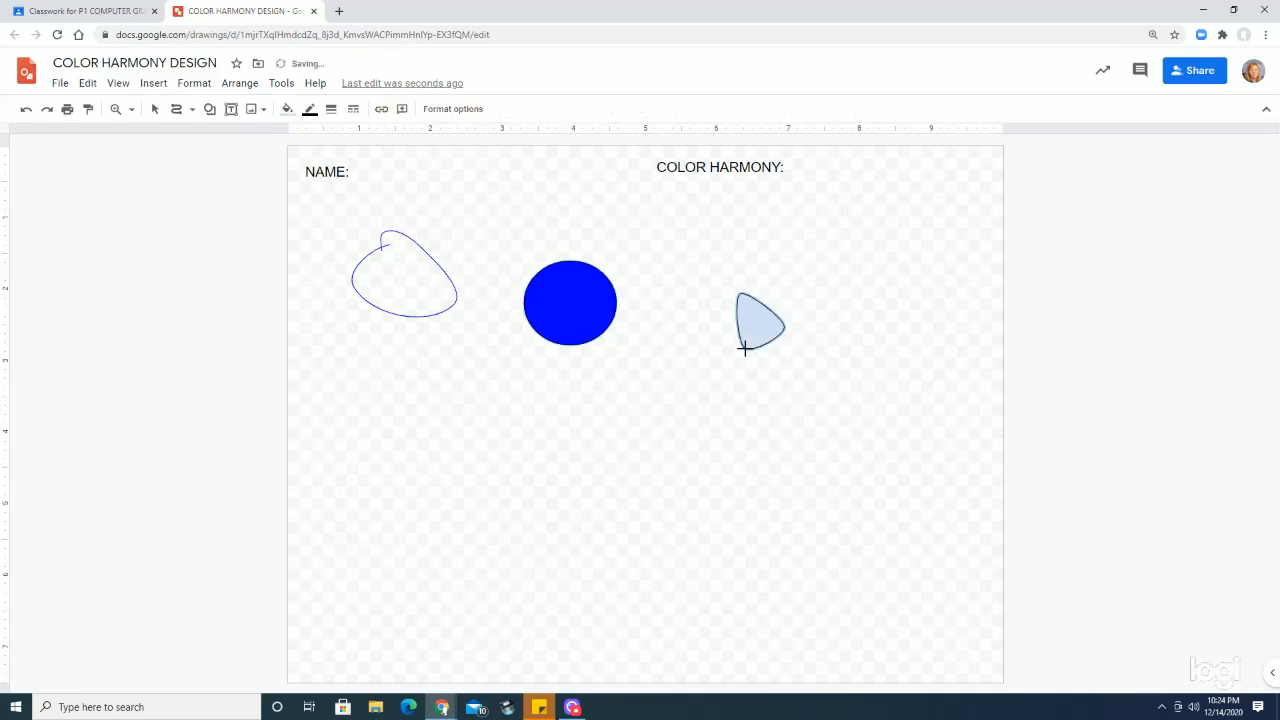
- Give the curved shape a bright green outline and a solid, darker muted green fill
{"action": "left_click", "coordinate": [311, 116]}
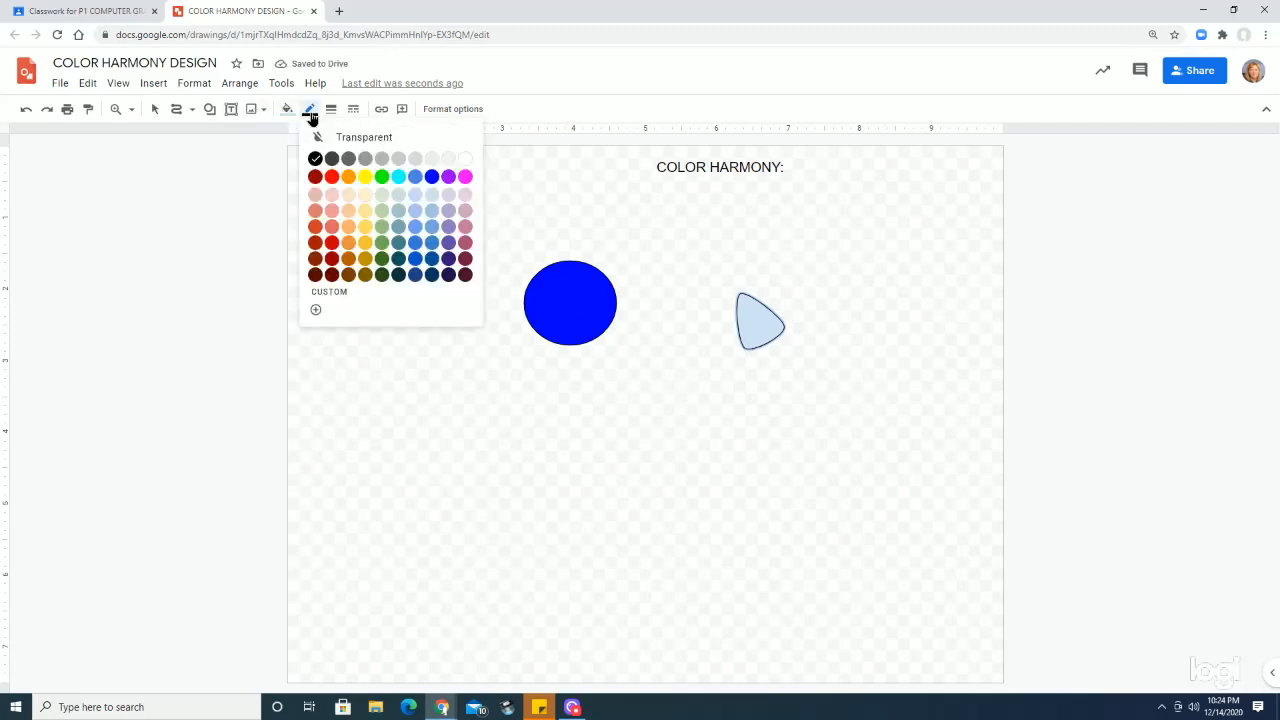
{"action": "left_click", "coordinate": [379, 177]}
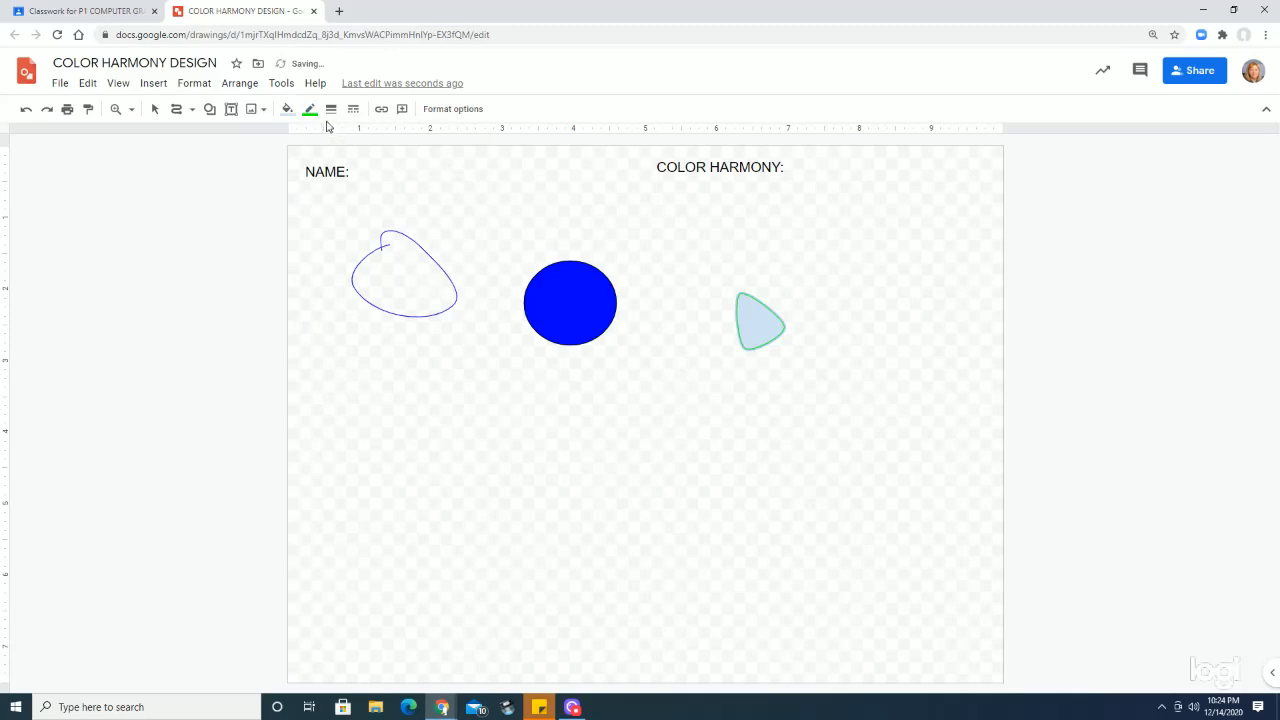
{"action": "left_click", "coordinate": [288, 110]}
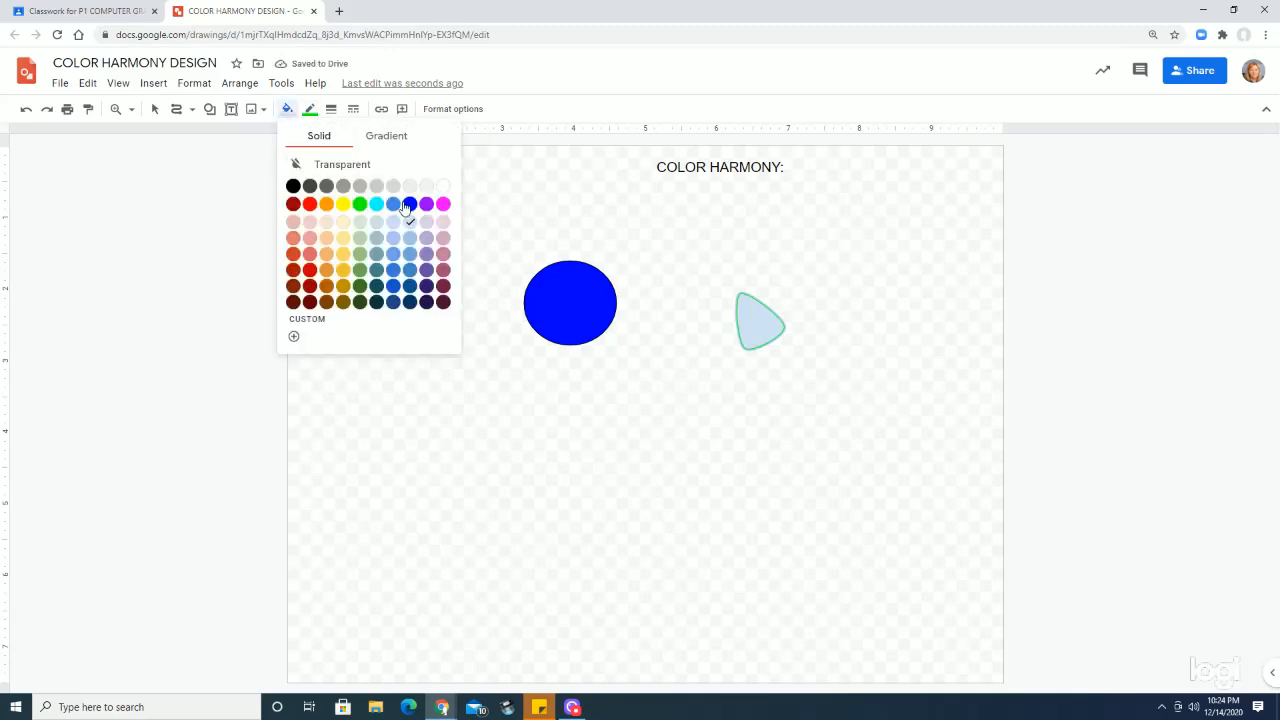
{"action": "left_click", "coordinate": [361, 274]}
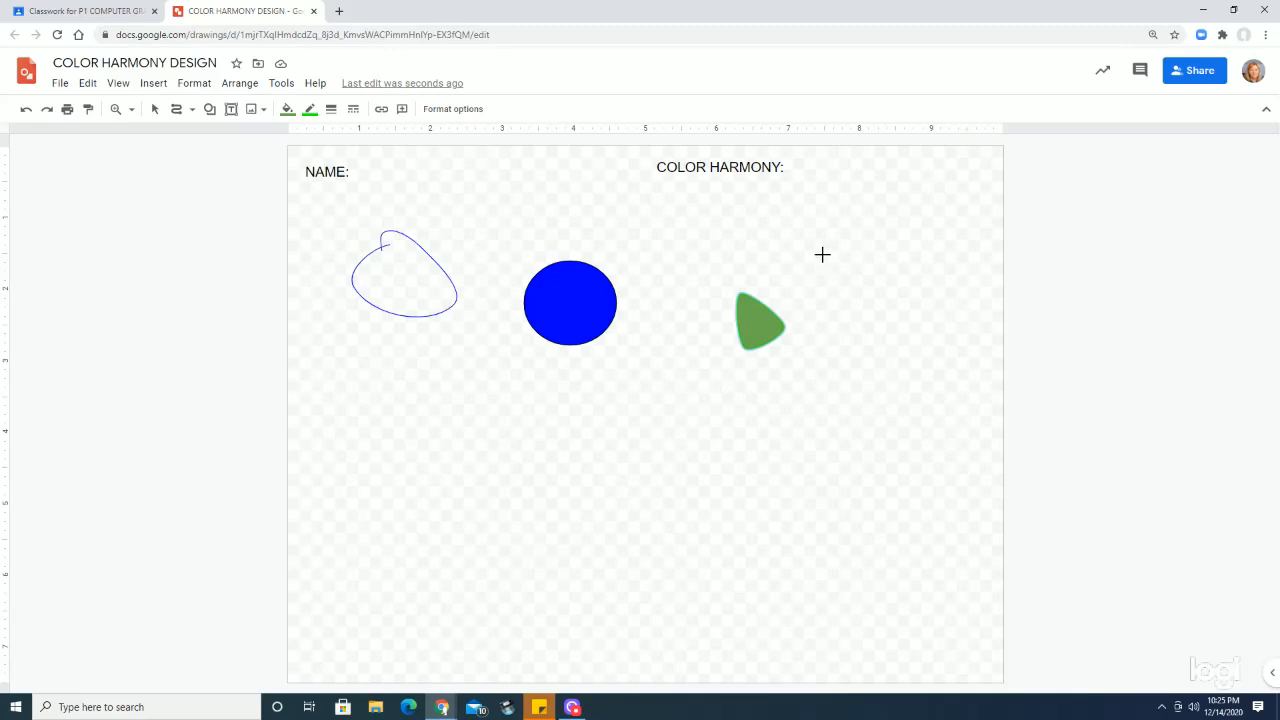
- Draw a closed four-sided shape with the Polyline tool below the scribbled loop
{"action": "left_click", "coordinate": [191, 109]}
{"action": "left_click", "coordinate": [209, 251]}
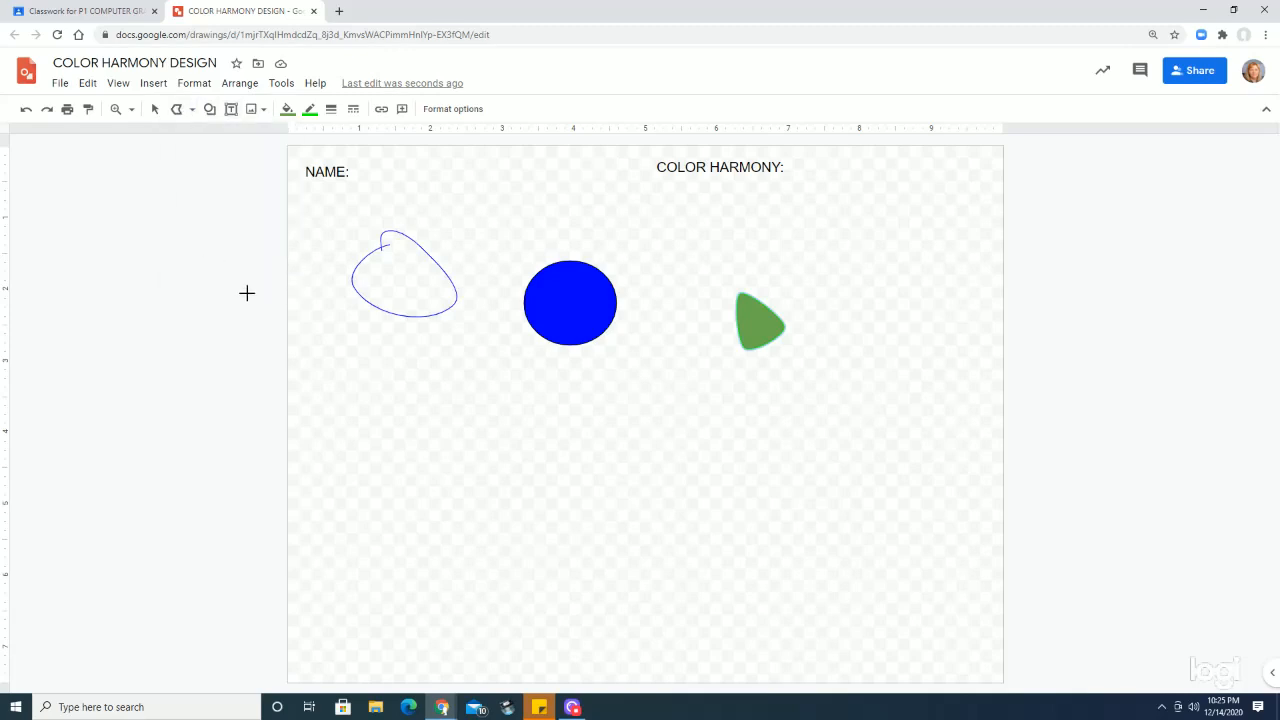
{"action": "left_click", "coordinate": [347, 387]}
{"action": "left_click", "coordinate": [398, 460]}
{"action": "left_click", "coordinate": [511, 419]}
{"action": "left_click", "coordinate": [413, 346]}
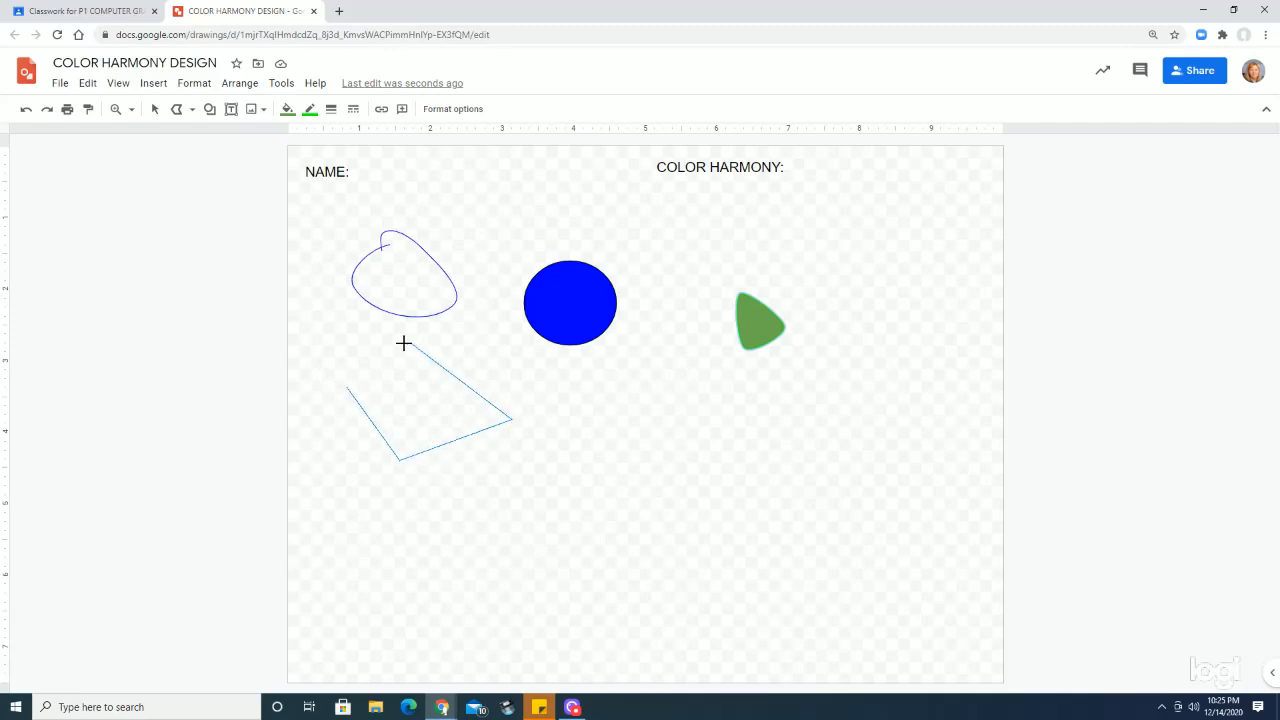
{"action": "left_click", "coordinate": [346, 387]}
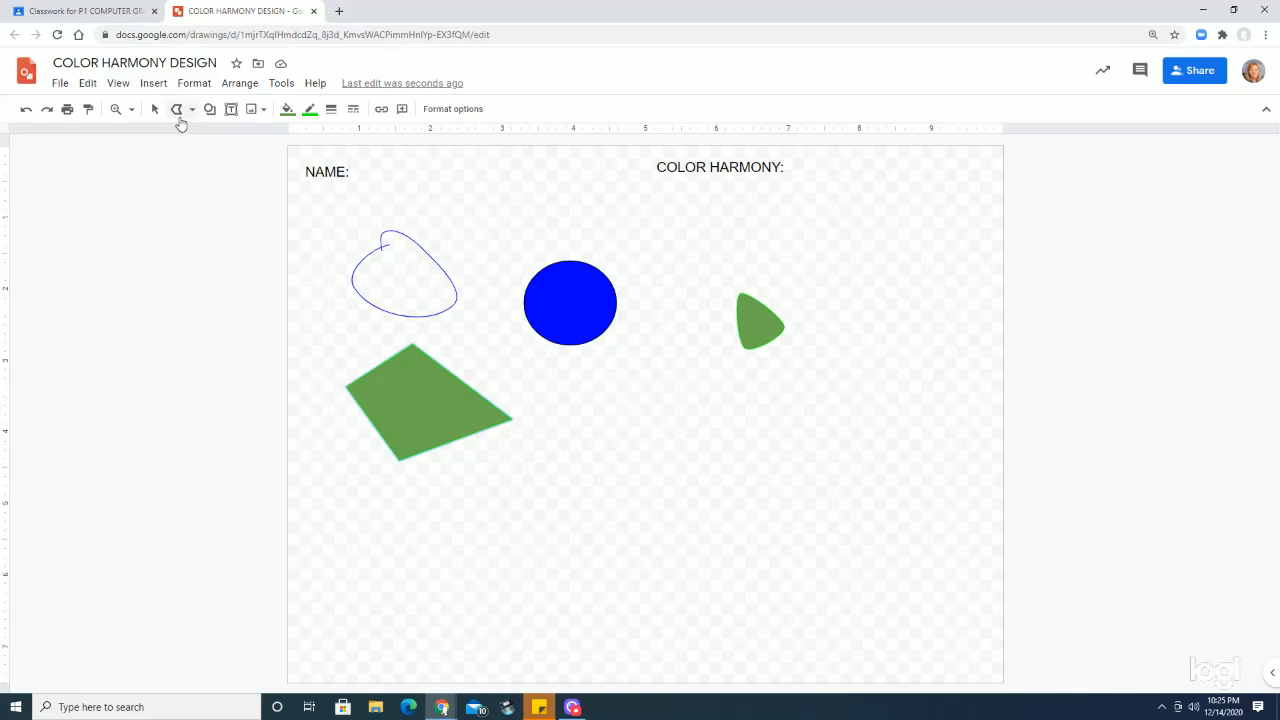
{"action": "left_click", "coordinate": [192, 110]}
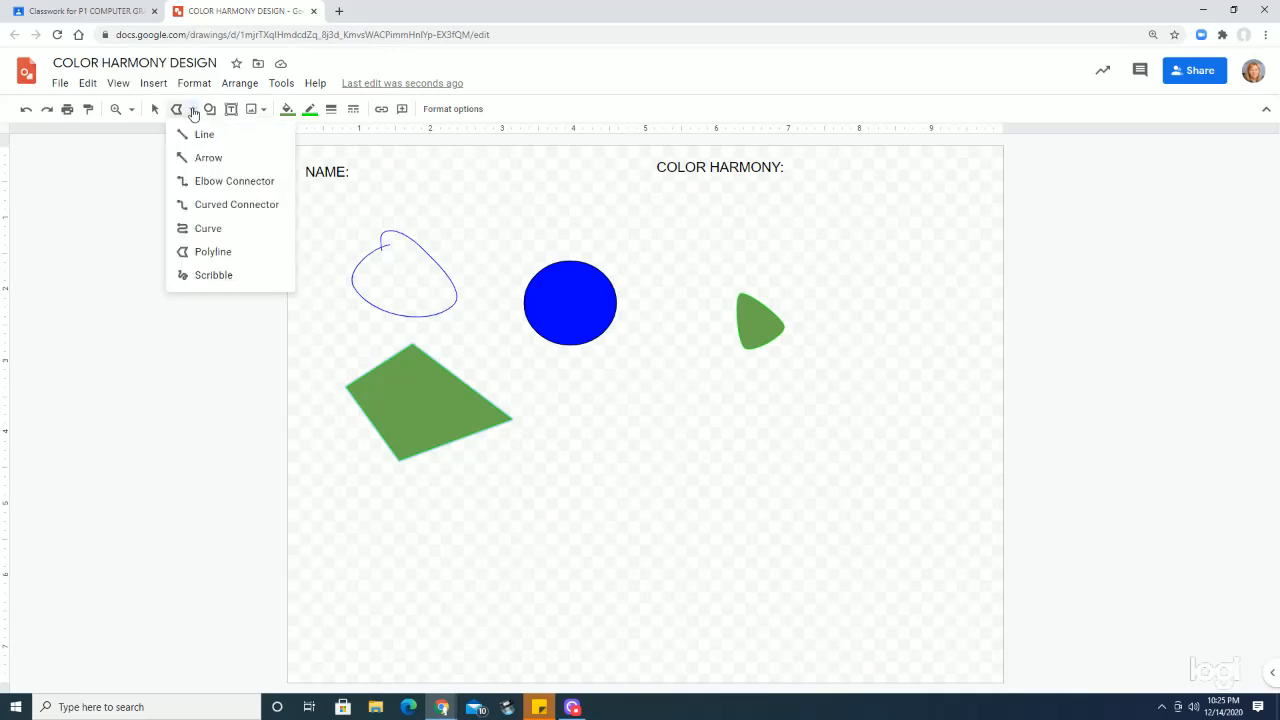
{"action": "left_click", "coordinate": [190, 228]}
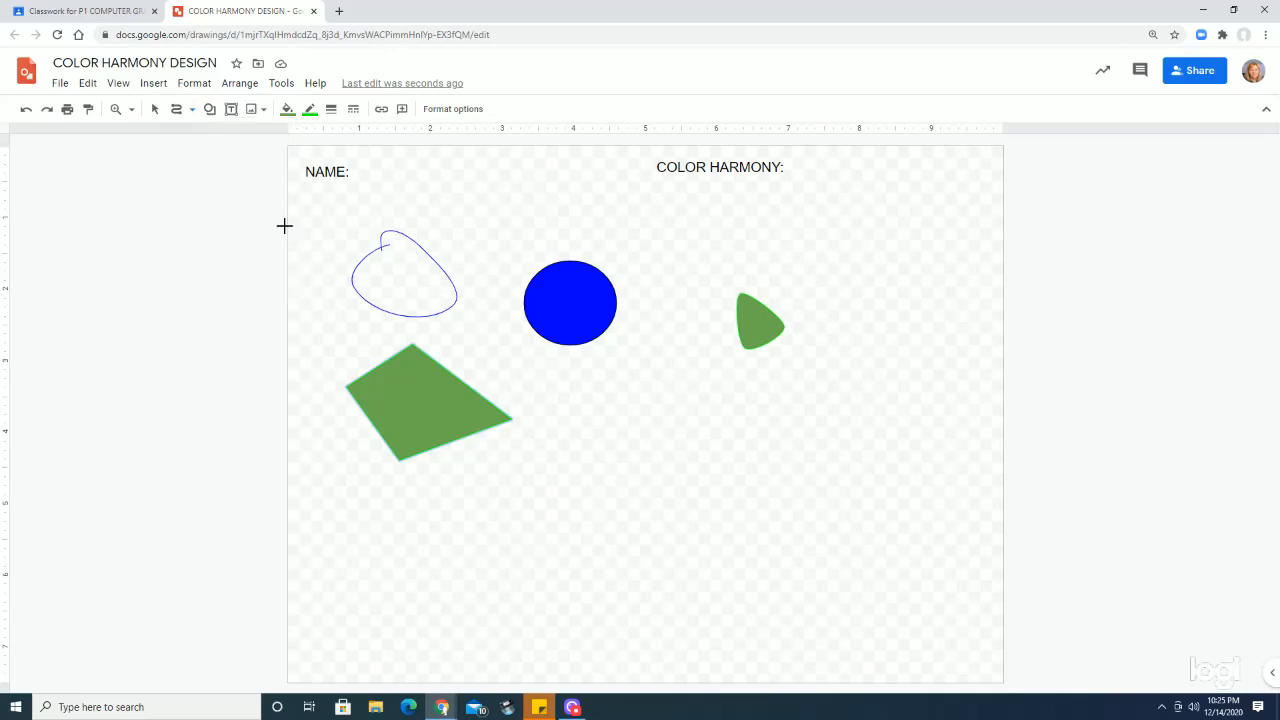
{"action": "left_click", "coordinate": [155, 108]}
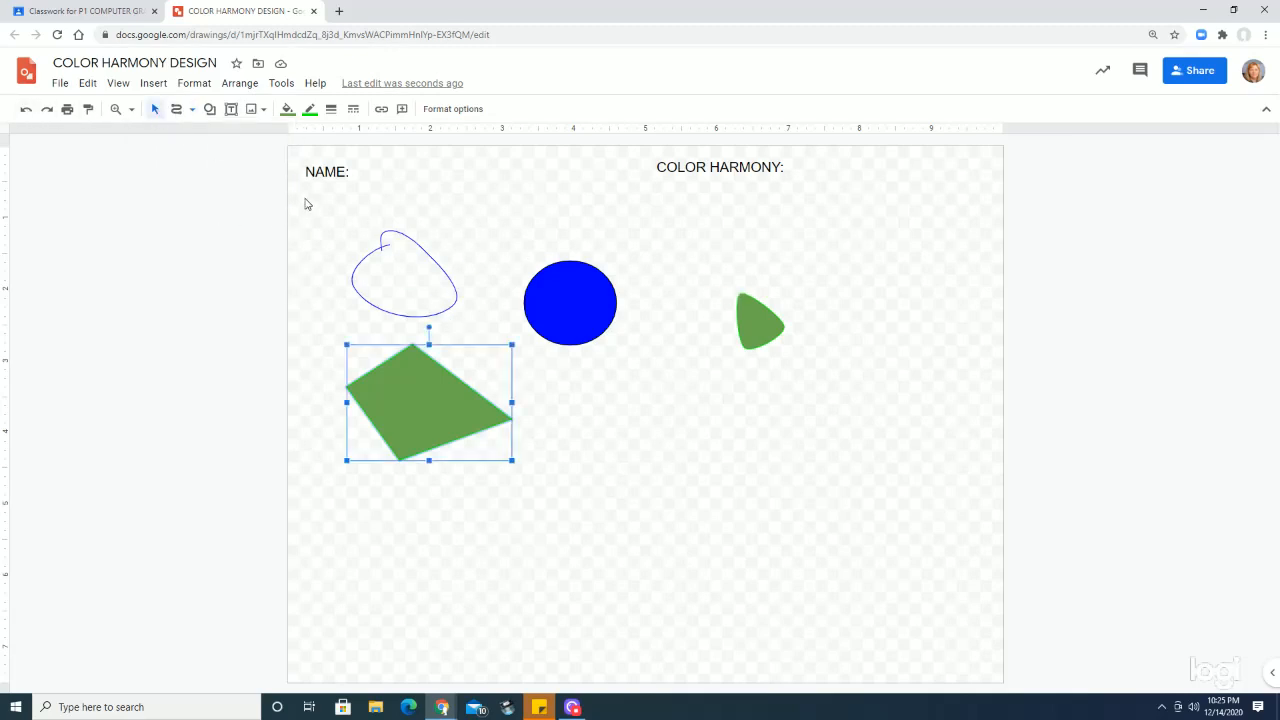
- Delete the scribbled loop, the blue oval, the green curved shape and the green polyline shape together from the canvas
{"action": "left_click_drag", "start_coordinate": [306, 200], "coordinate": [835, 470]}
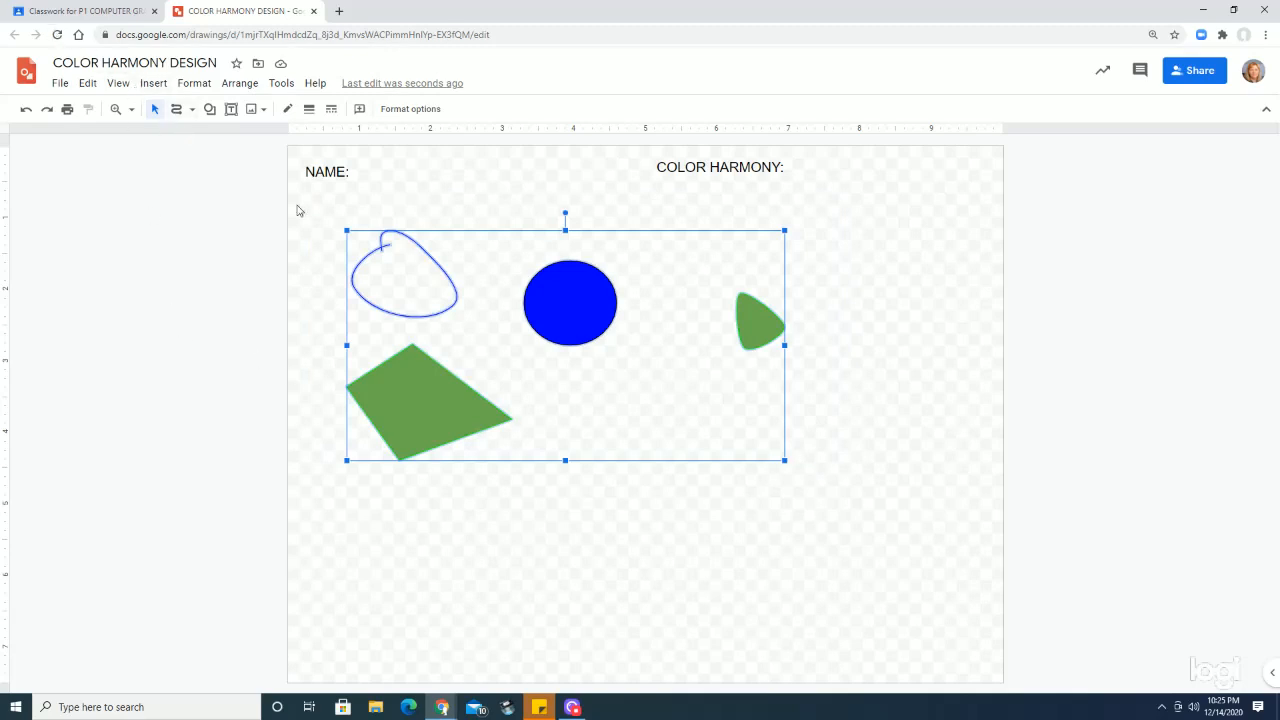
{"action": "left_click", "coordinate": [900, 464]}
{"action": "left_click", "coordinate": [395, 415]}
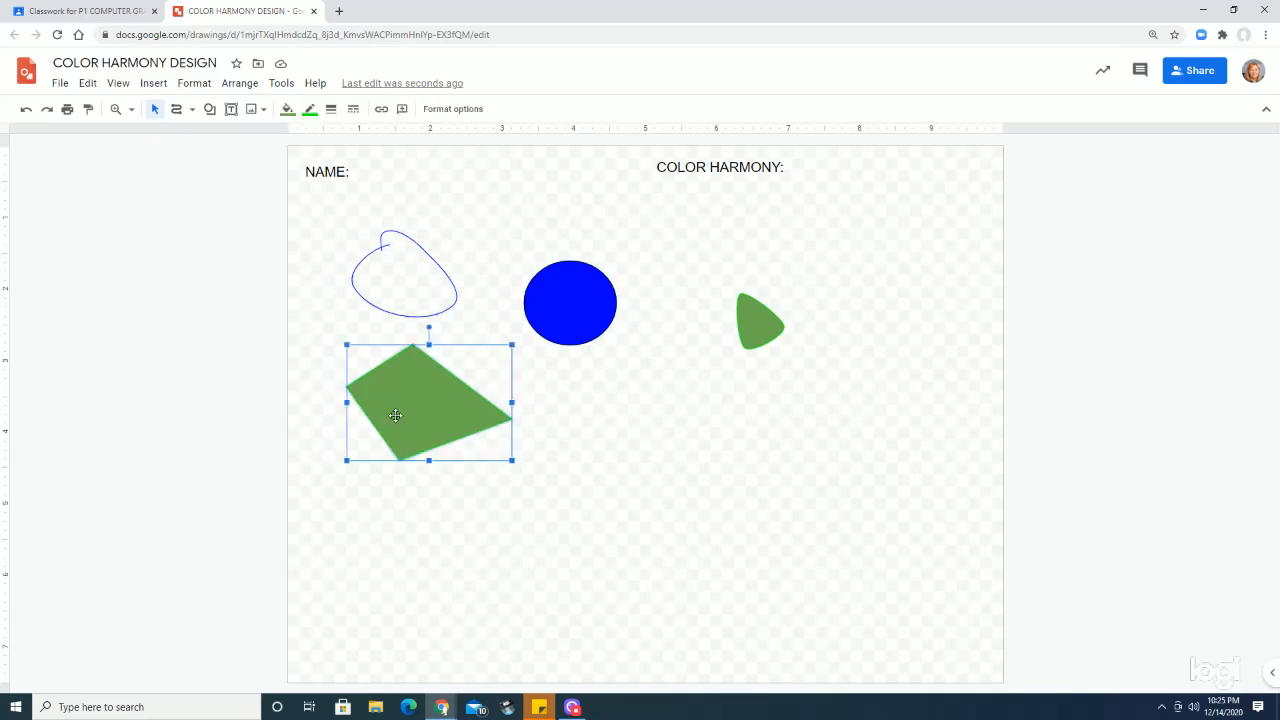
{"action": "left_click", "coordinate": [551, 313], "text": "shift"}
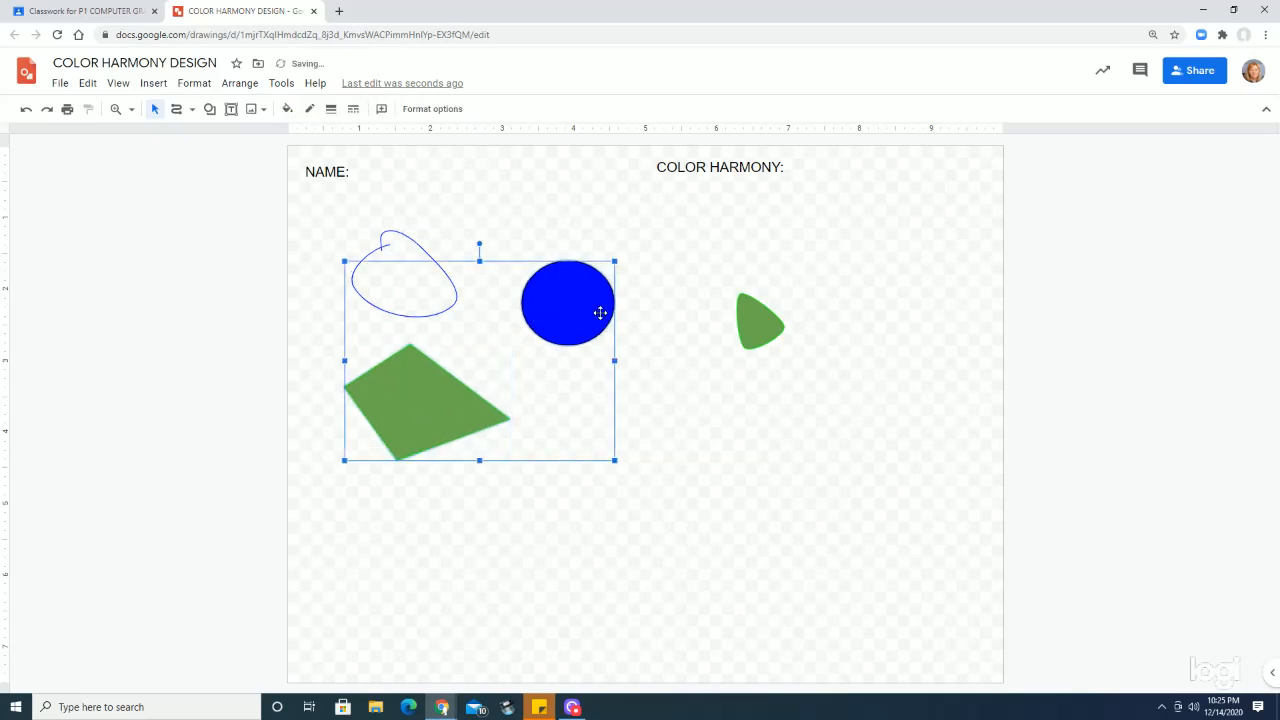
{"action": "left_click", "coordinate": [765, 311], "text": "shift"}
{"action": "left_click", "coordinate": [422, 246], "text": "shift"}
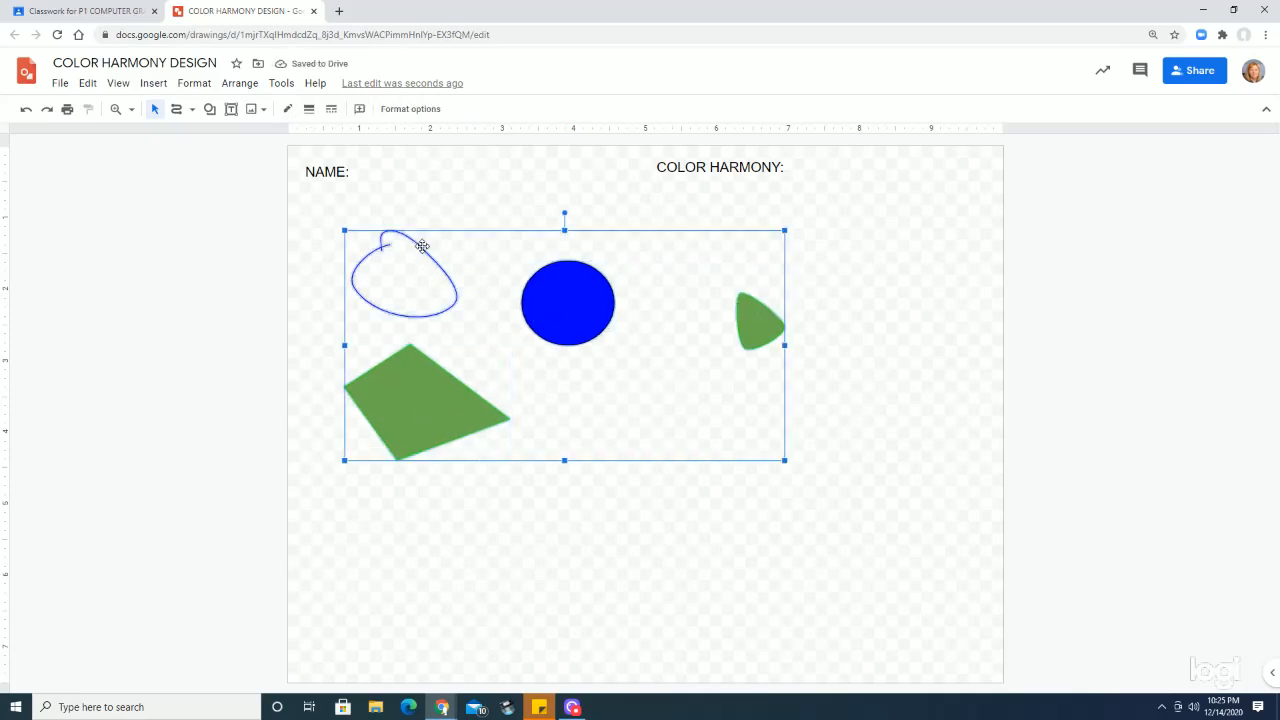
{"action": "key", "text": "Delete"}
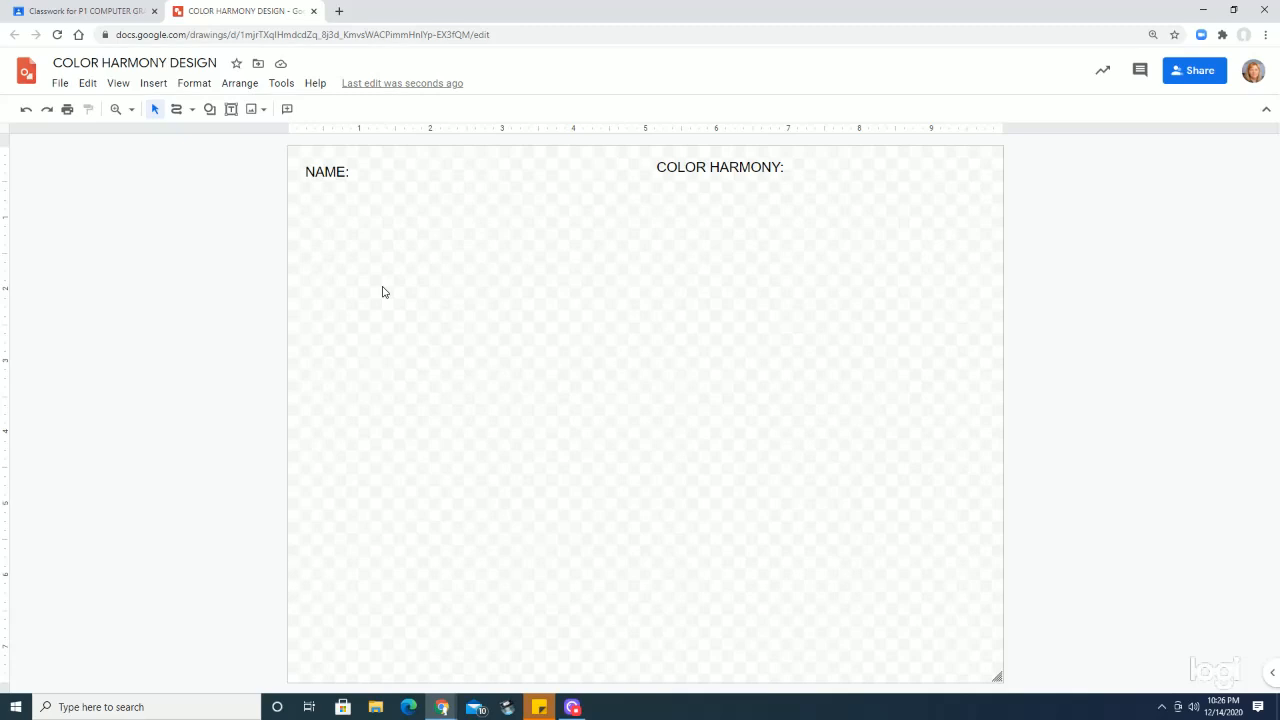
- Draw a narrow, empty text box on the cleared canvas and delete it
{"action": "left_click", "coordinate": [230, 112]}
{"action": "left_click_drag", "start_coordinate": [448, 362], "coordinate": [435, 294]}
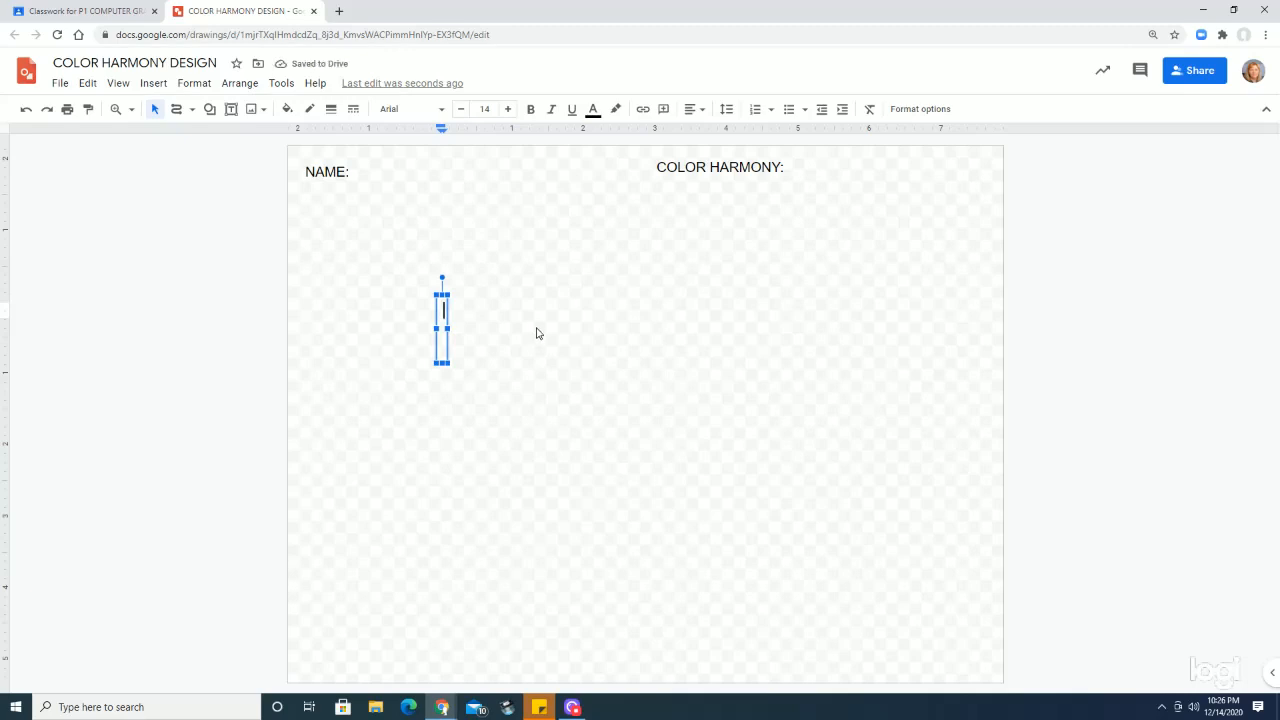
{"action": "left_click", "coordinate": [158, 112]}
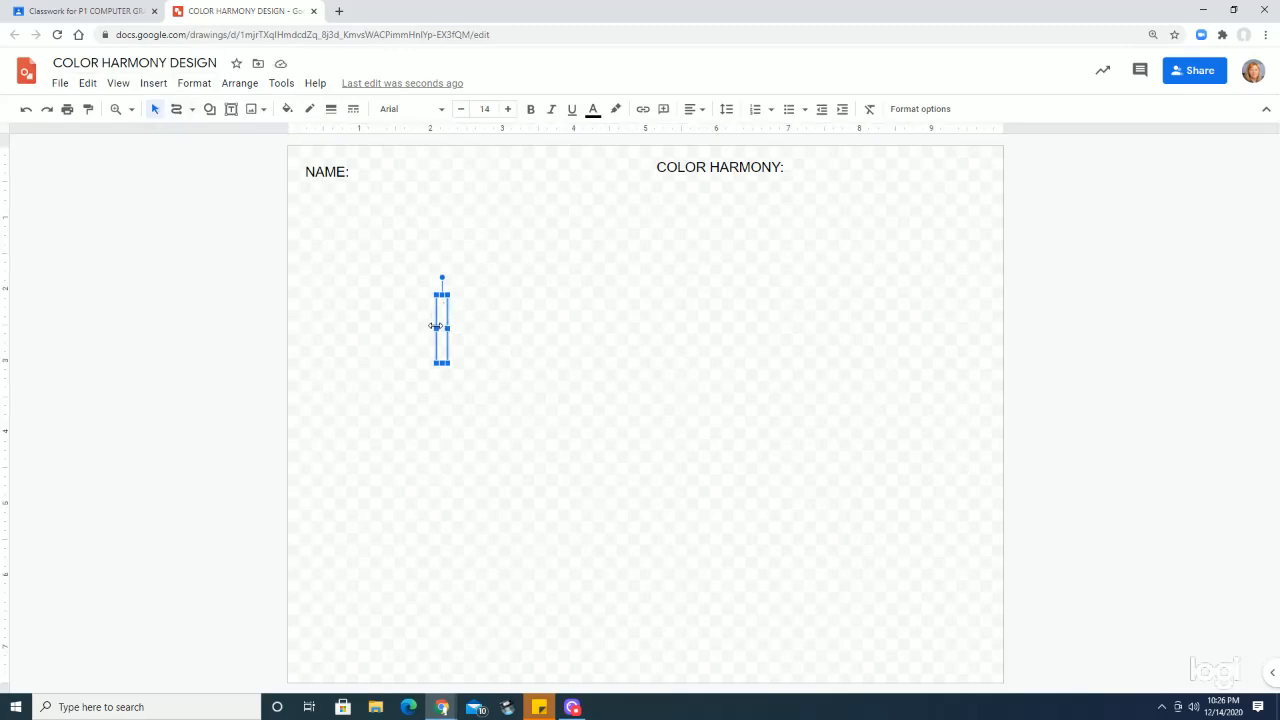
{"action": "key", "text": "Delete"}
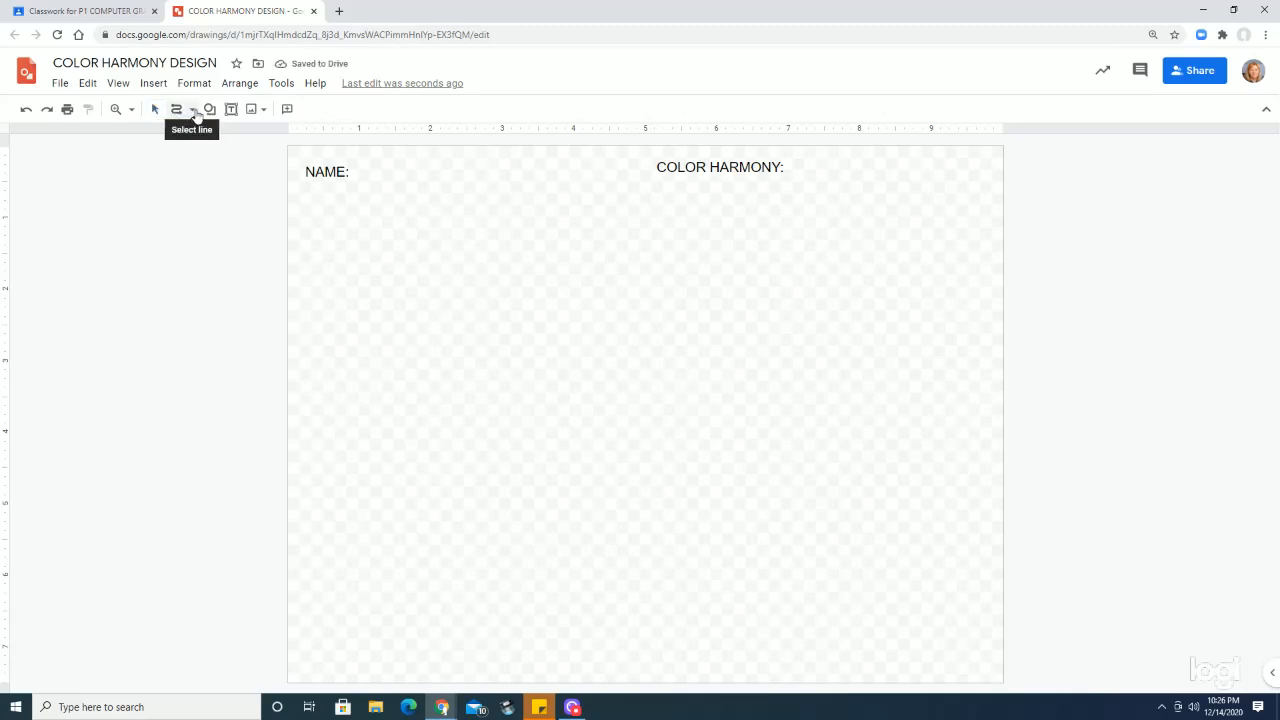
{"action": "left_click", "coordinate": [193, 112]}
{"action": "left_click", "coordinate": [204, 232]}
{"action": "key", "text": "Escape"}
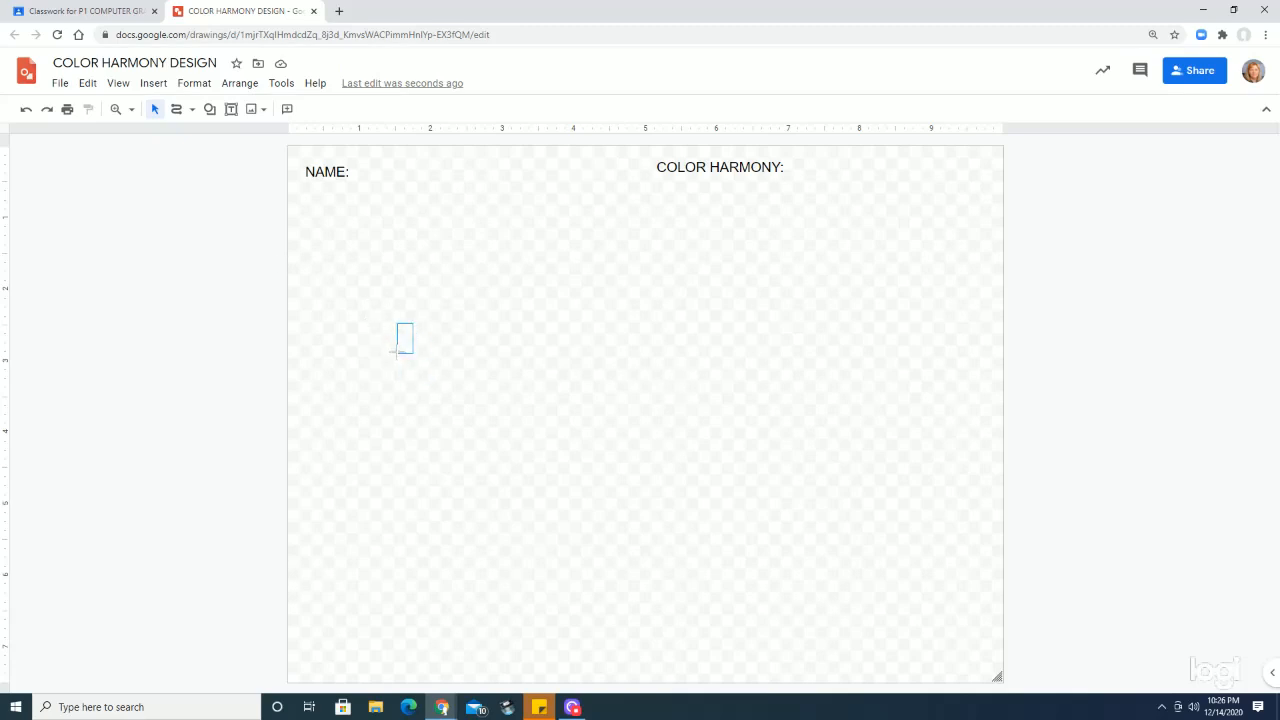
{"action": "left_click_drag", "start_coordinate": [383, 374], "coordinate": [432, 284]}
{"action": "left_click", "coordinate": [177, 111]}
{"action": "left_click", "coordinate": [193, 110]}
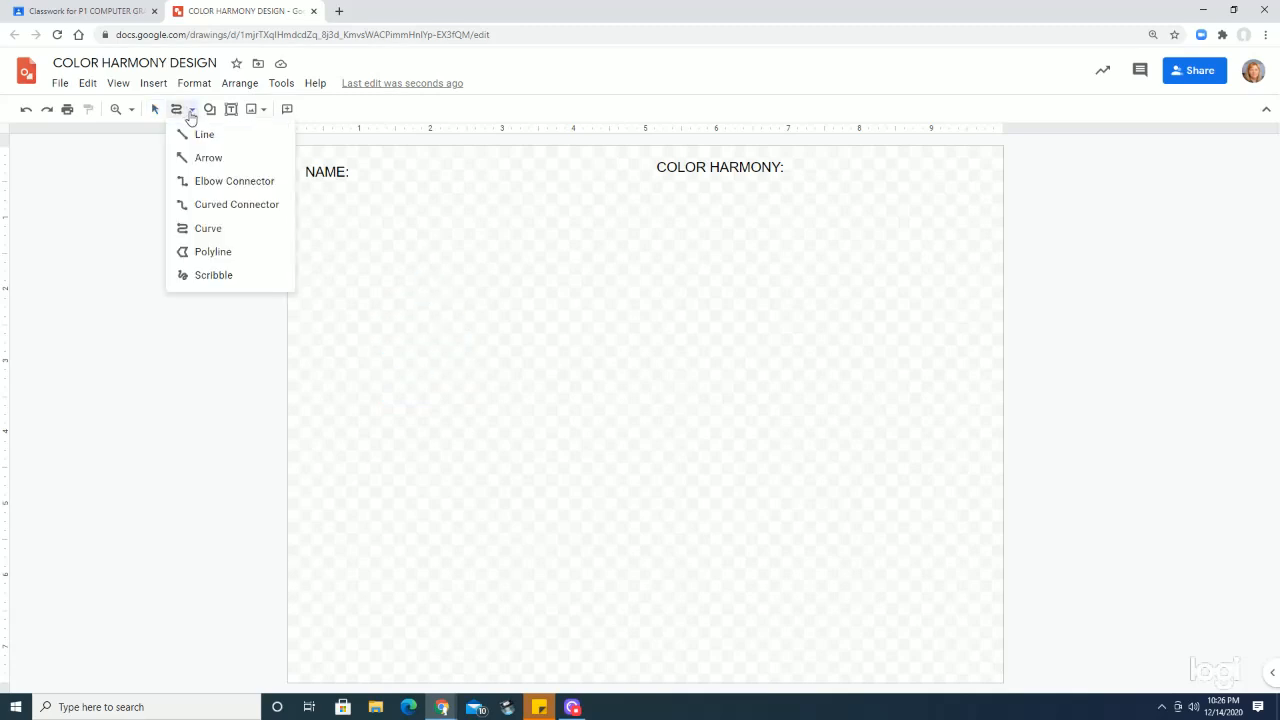
{"action": "left_click", "coordinate": [209, 228]}
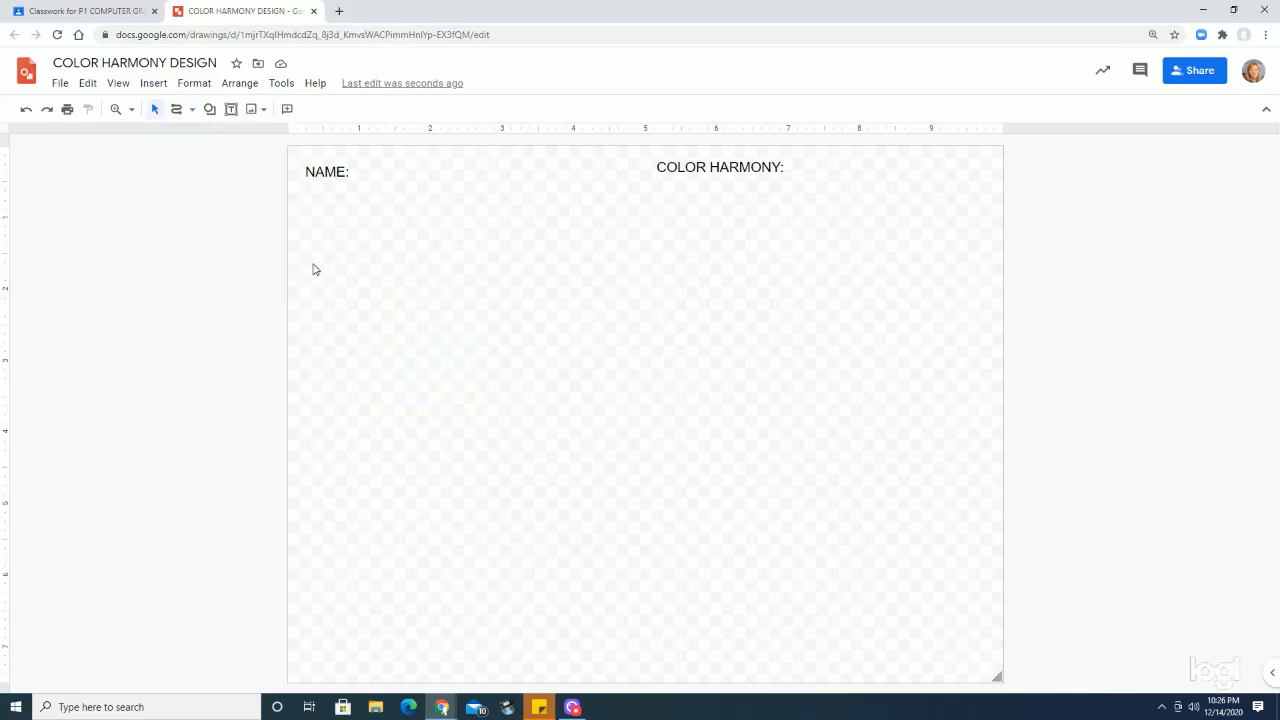
{"action": "left_click_drag", "start_coordinate": [324, 260], "coordinate": [424, 326]}
- Draw a small closed teardrop about 0.6 inches wide with the Curve tool in the blank area outside the canvas
{"action": "left_click", "coordinate": [192, 110]}
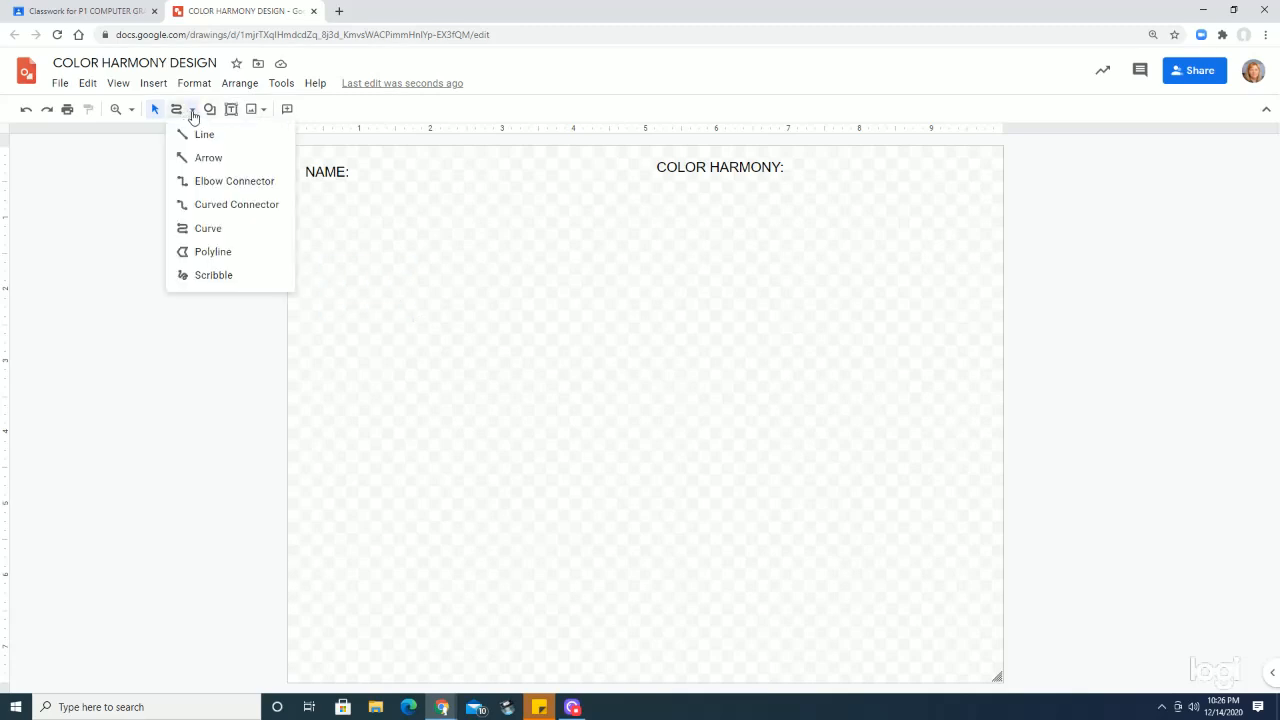
{"action": "left_click", "coordinate": [184, 226]}
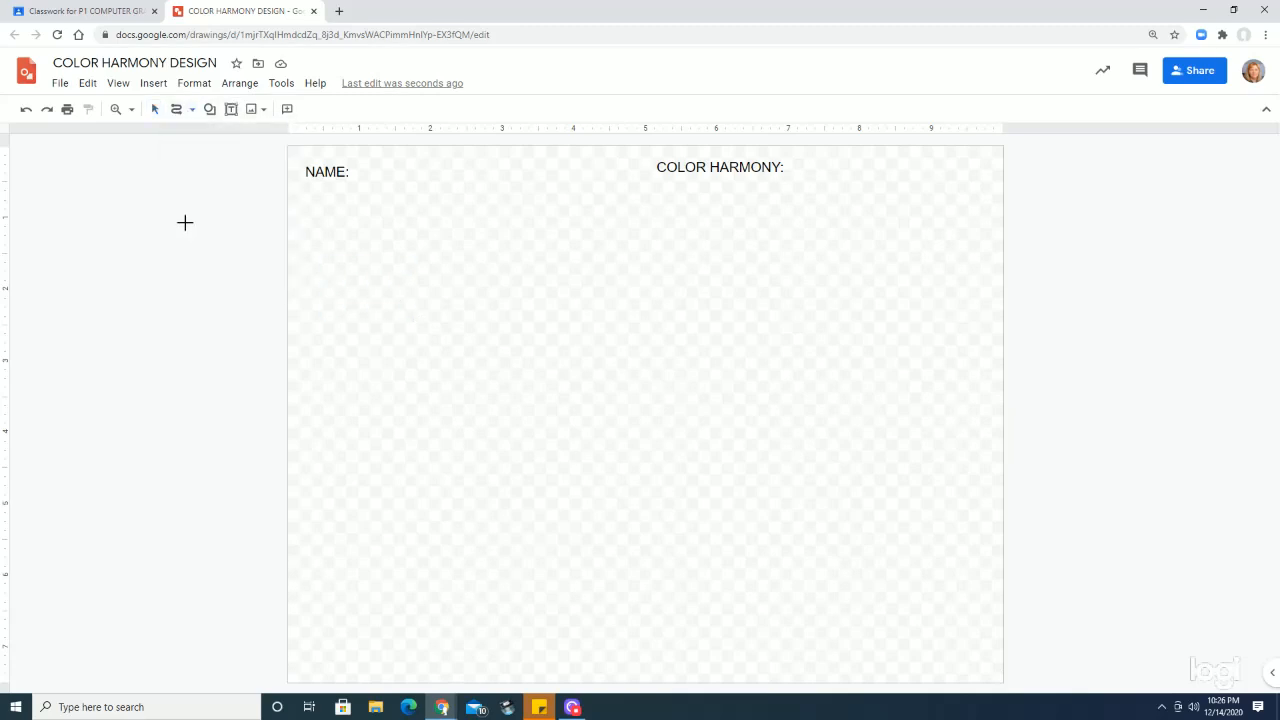
{"action": "left_click", "coordinate": [184, 222]}
{"action": "left_click", "coordinate": [207, 274]}
{"action": "left_click", "coordinate": [186, 227]}
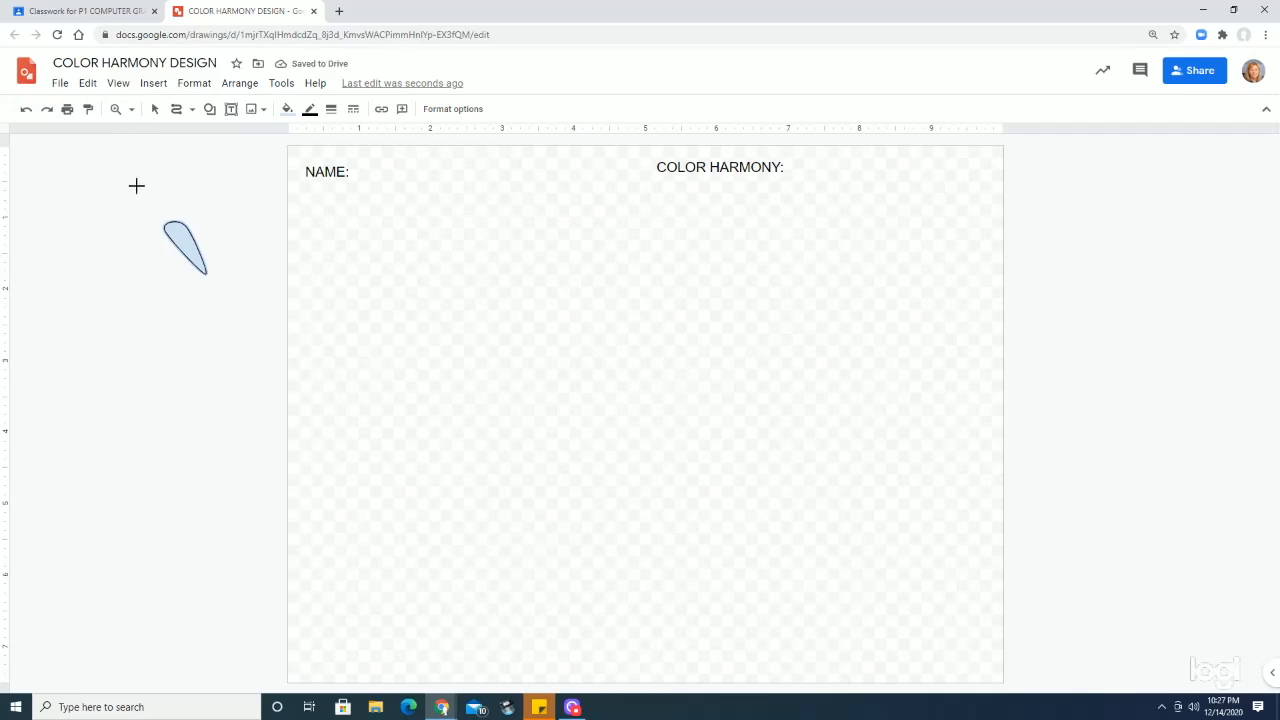
- Move the teardrop shape from outside the page onto the canvas below the NAME label
{"action": "left_click", "coordinate": [155, 109]}
{"action": "left_click", "coordinate": [177, 265]}
{"action": "left_click_drag", "start_coordinate": [180, 239], "coordinate": [404, 298]}
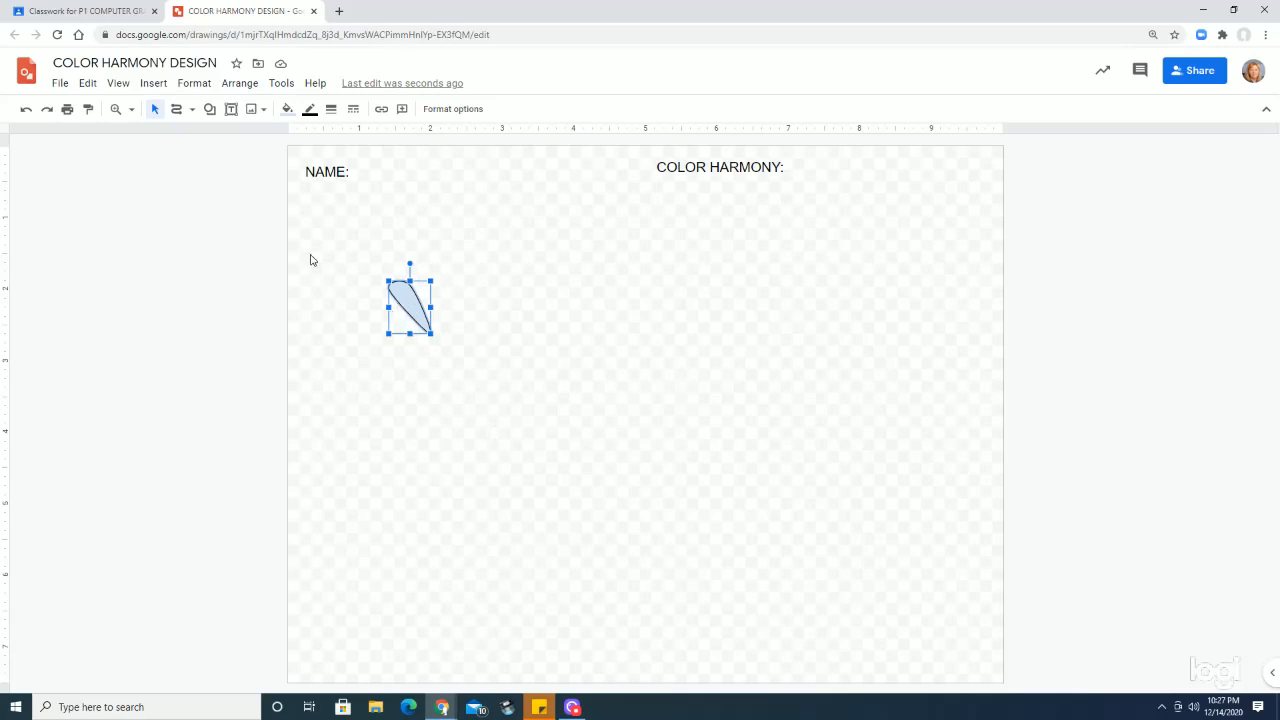
- Make the teardrop's outline transparent and deselect the shape
{"action": "left_click", "coordinate": [309, 110]}
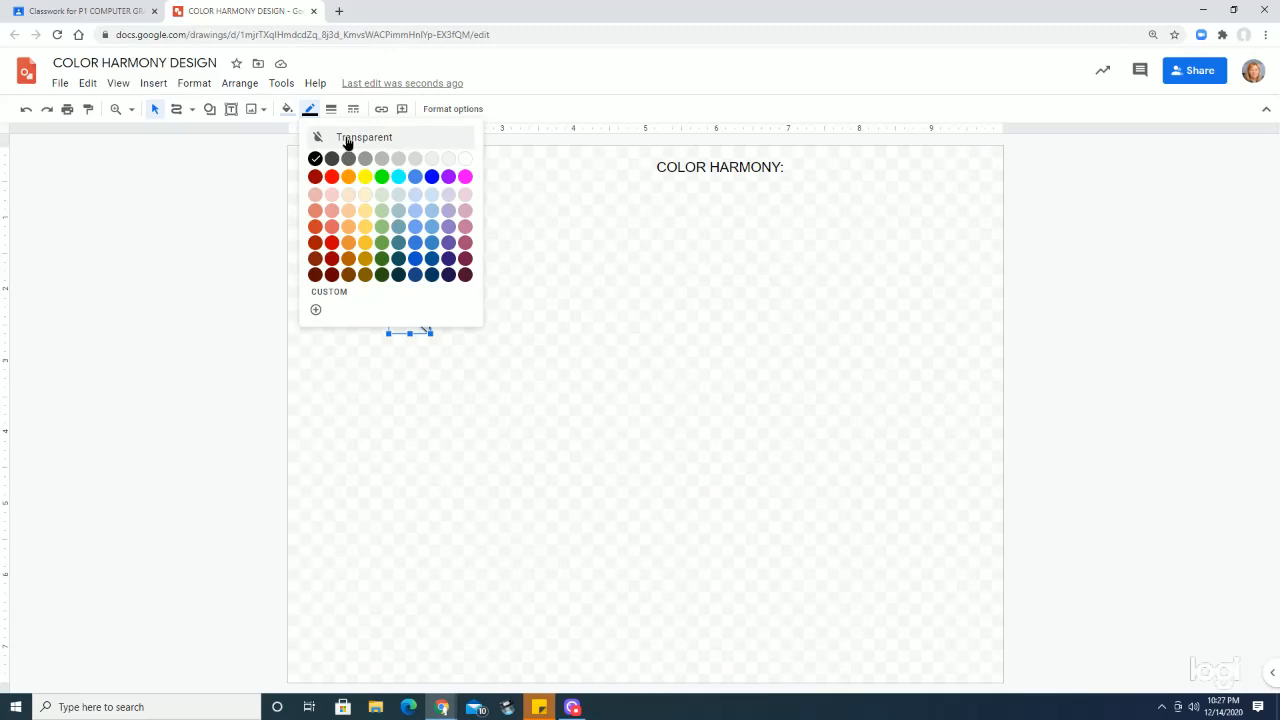
{"action": "left_click", "coordinate": [347, 139]}
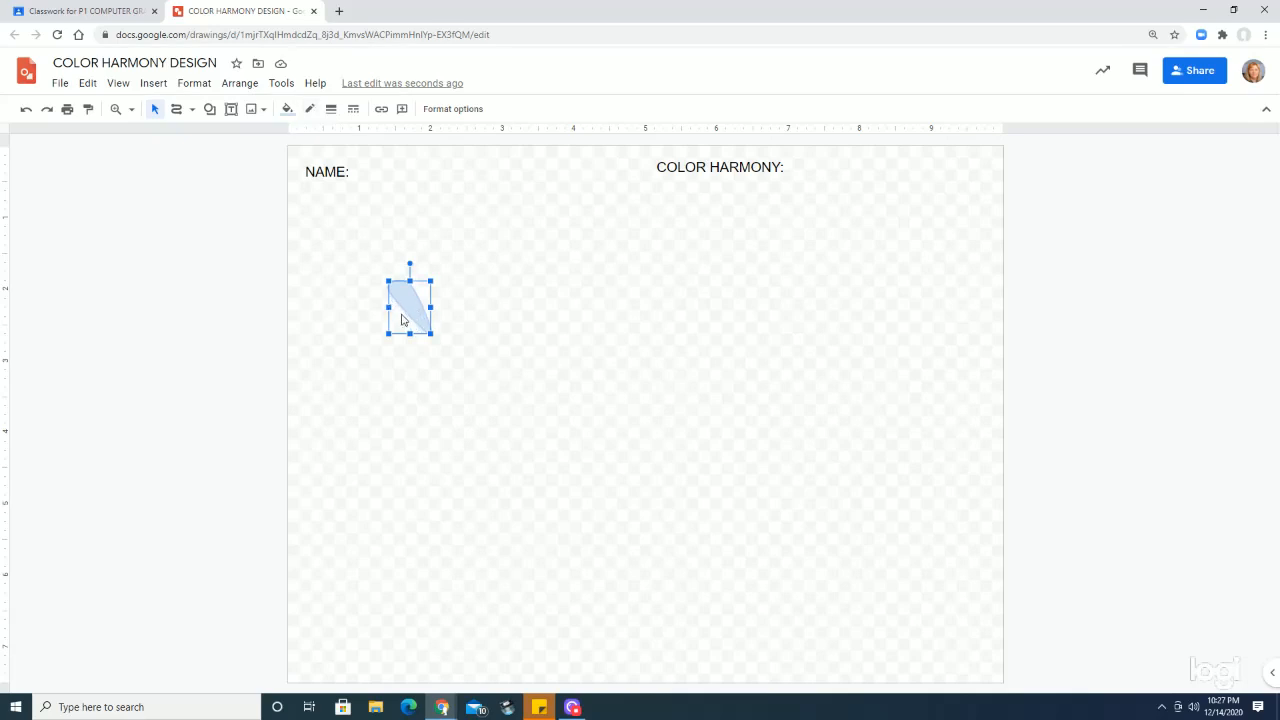
{"action": "left_click", "coordinate": [456, 323]}
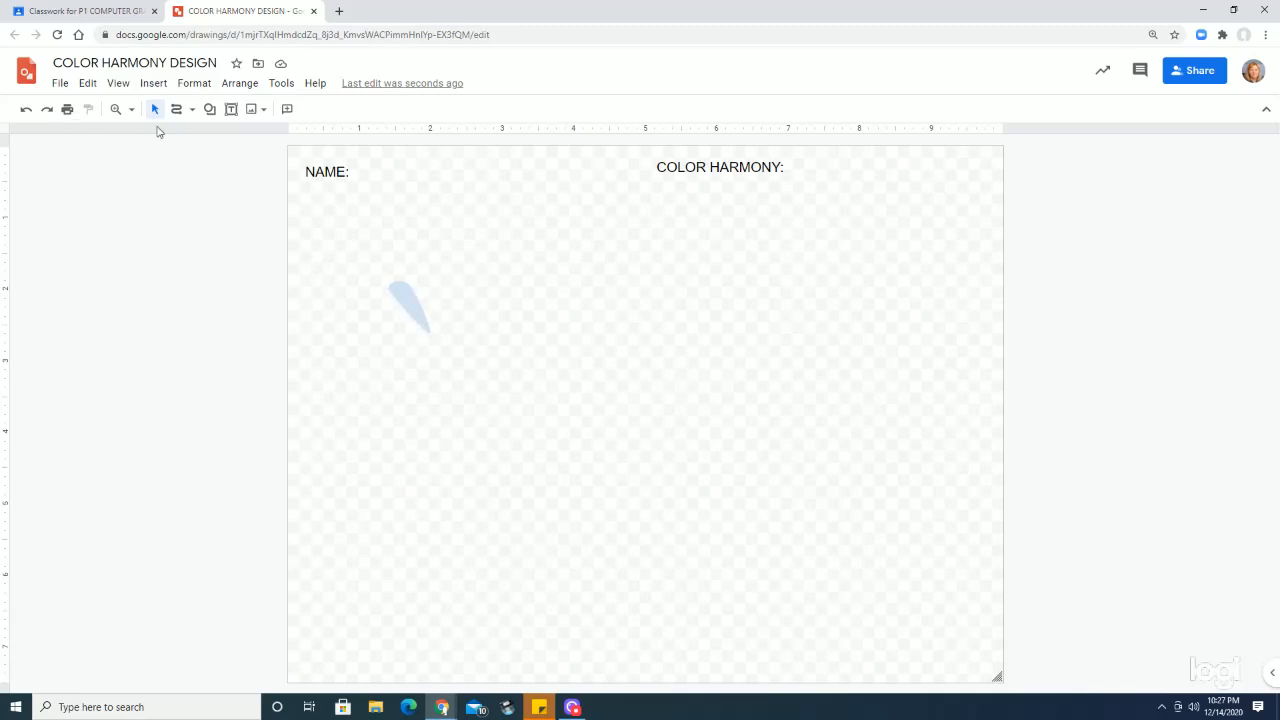
- Fill the teardrop with a solid medium blue and move it across the canvas to below the COLOR HARMONY label
{"action": "left_click", "coordinate": [406, 304]}
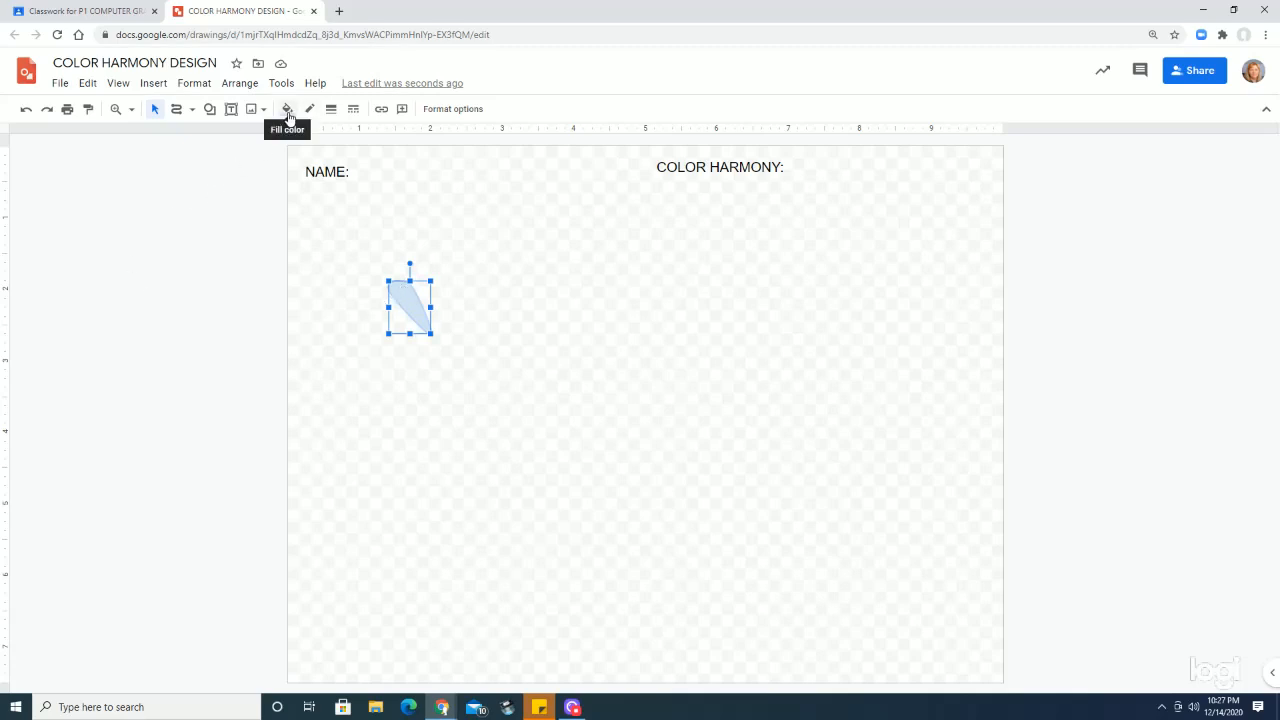
{"action": "left_click", "coordinate": [287, 110]}
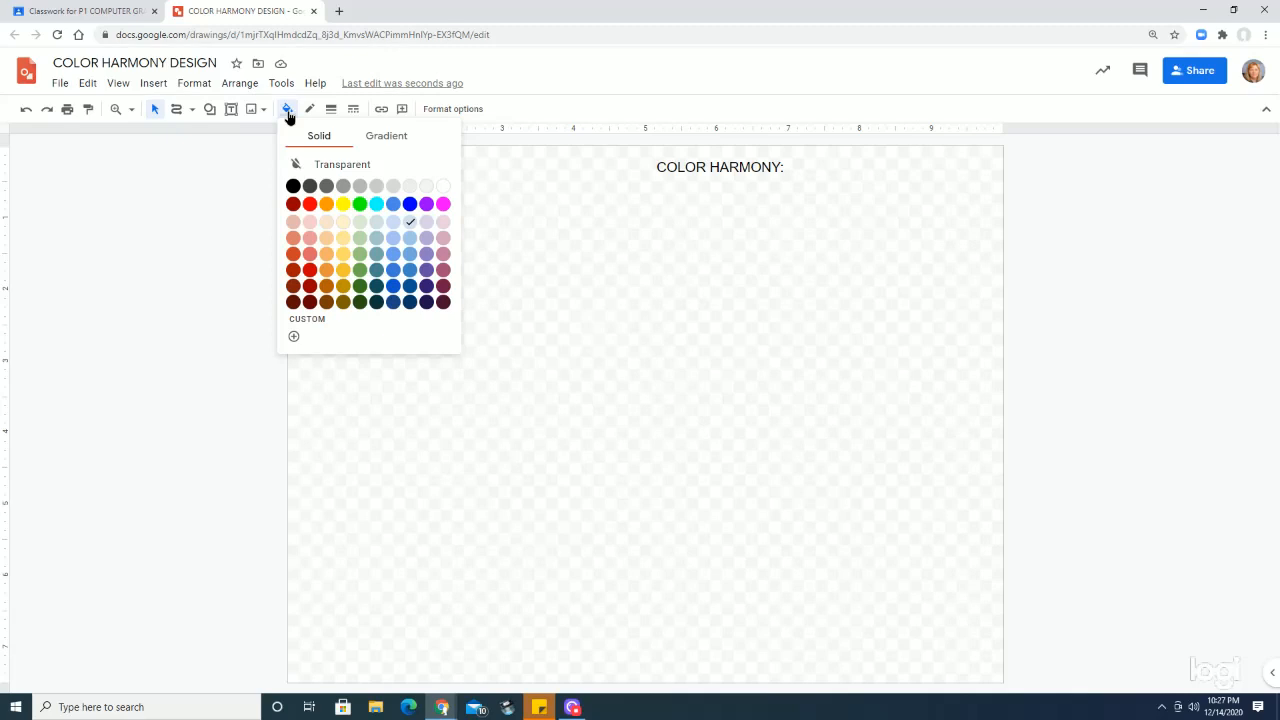
{"action": "left_click", "coordinate": [393, 270]}
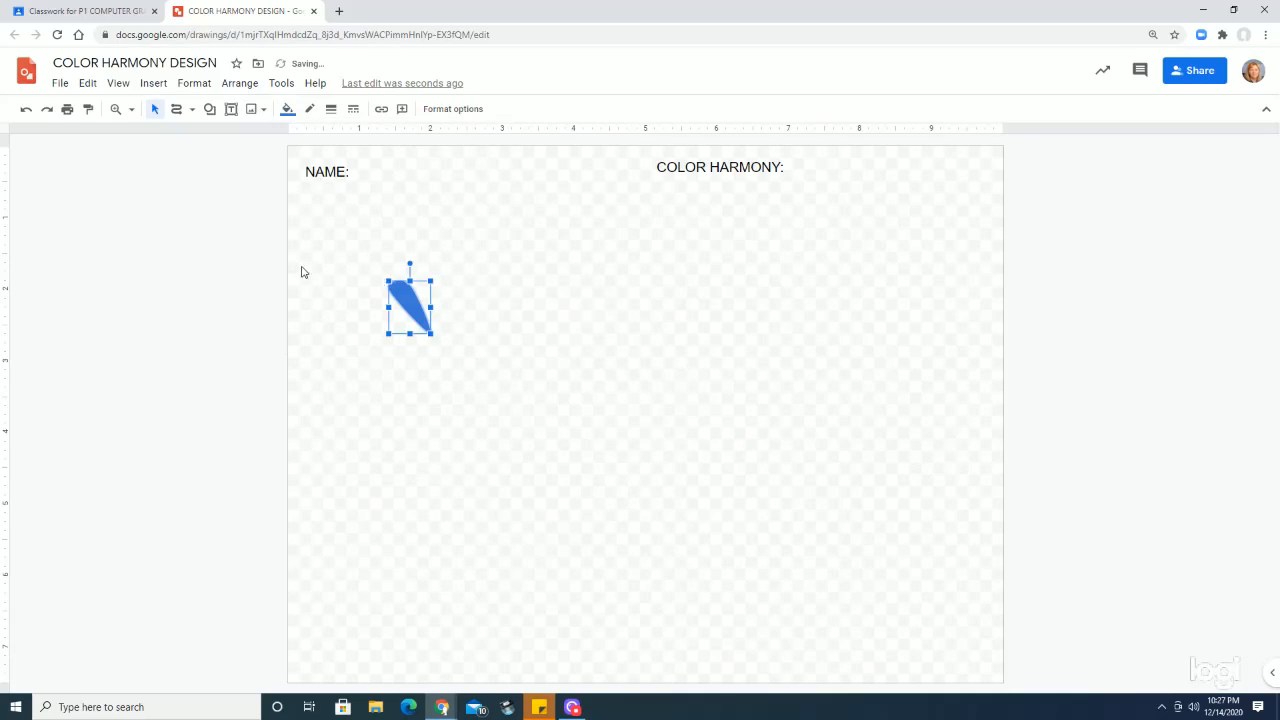
{"action": "left_click_drag", "start_coordinate": [405, 296], "coordinate": [694, 292]}
- Set the teardrop's fill to transparent and replace it with a dark purple linear gradient
{"action": "left_click", "coordinate": [287, 112]}
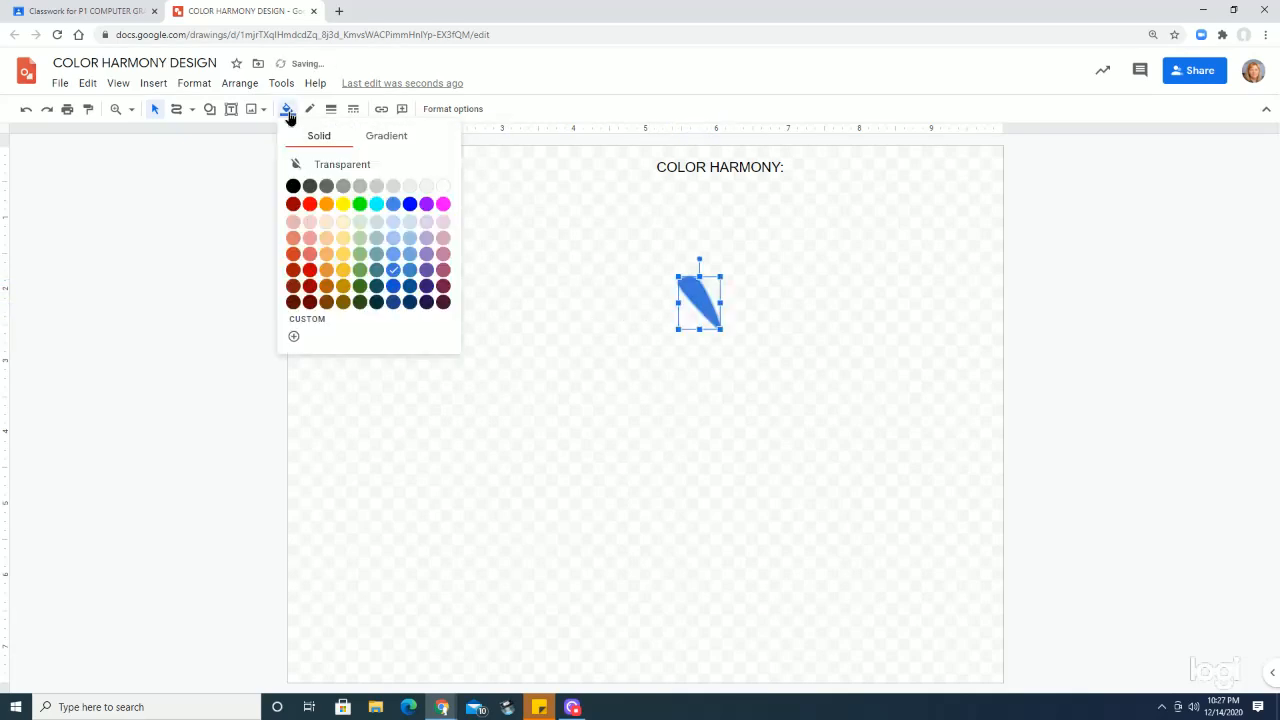
{"action": "left_click", "coordinate": [342, 166]}
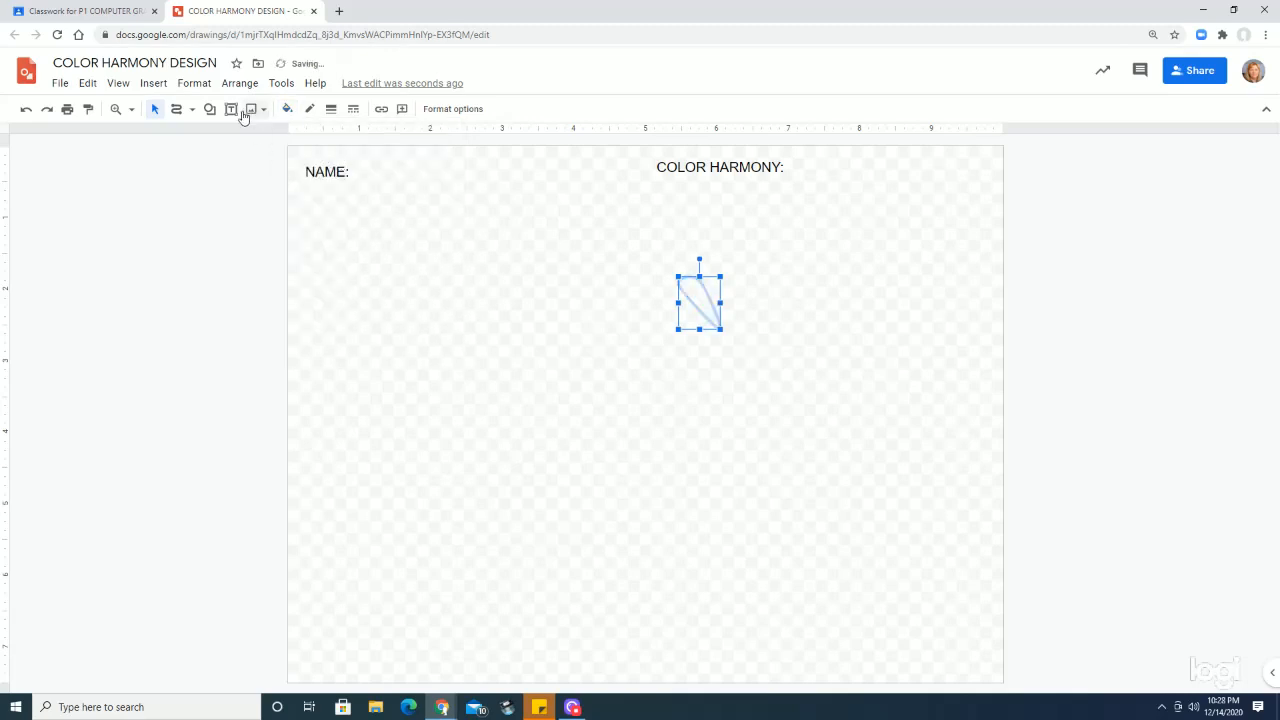
{"action": "left_click", "coordinate": [285, 111]}
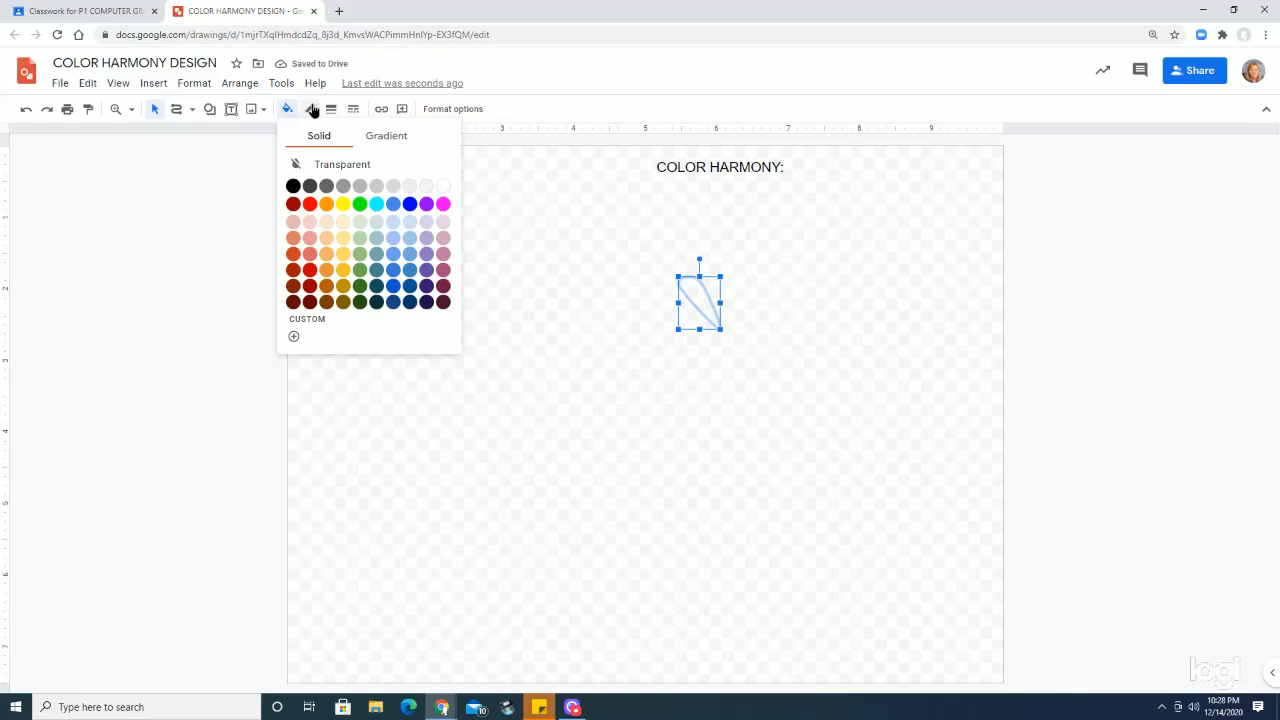
{"action": "left_click", "coordinate": [389, 140]}
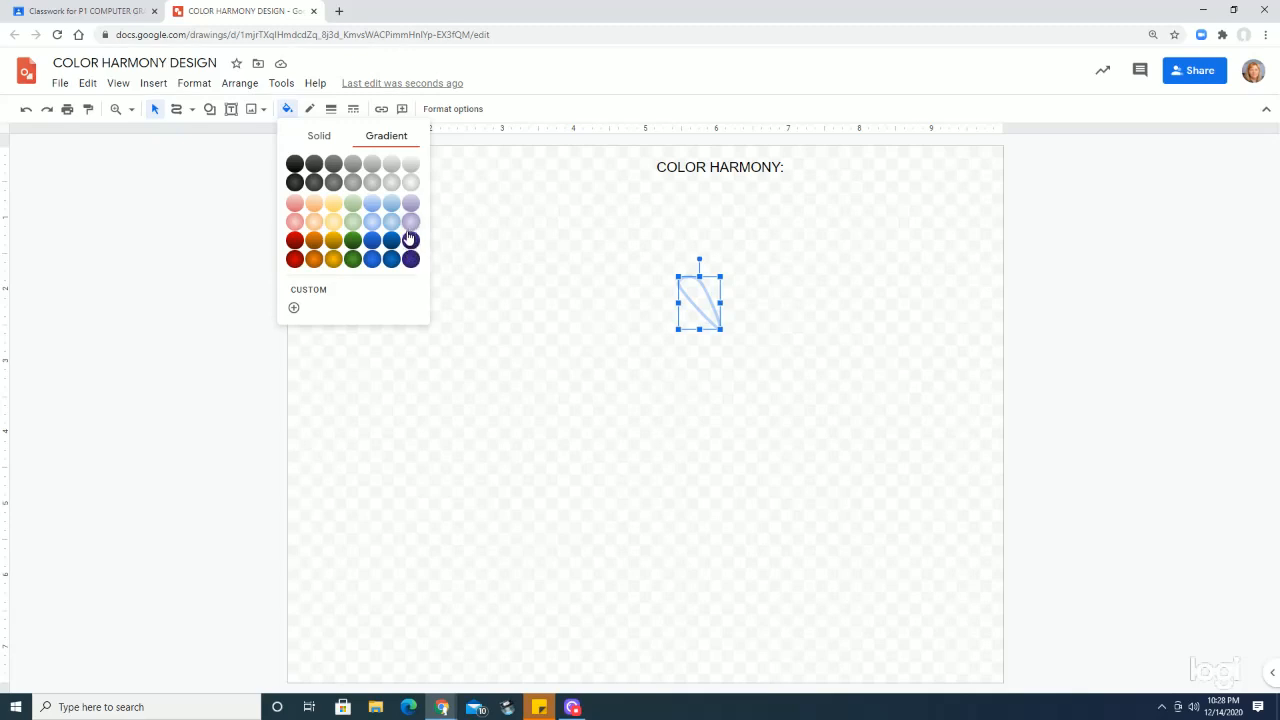
{"action": "left_click", "coordinate": [411, 241]}
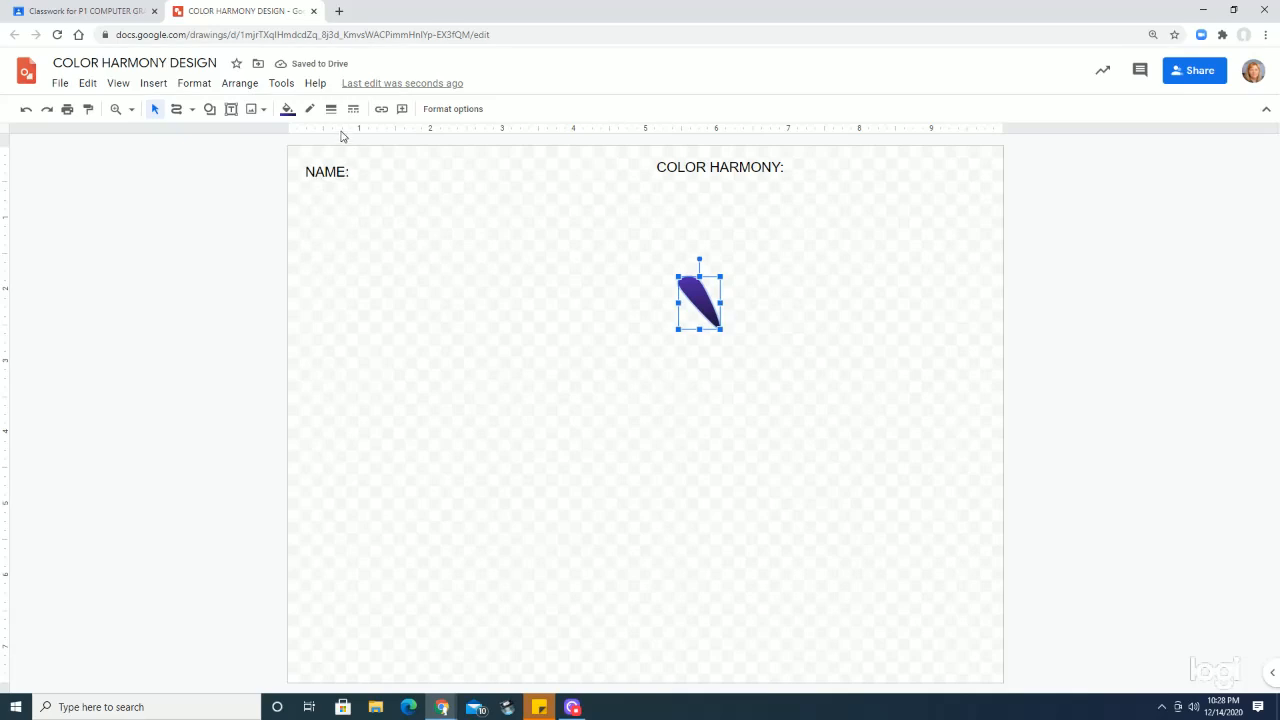
- Open the custom gradient settings for the teardrop's fill, review the type, angle and stop options, and close them
{"action": "left_click", "coordinate": [288, 110]}
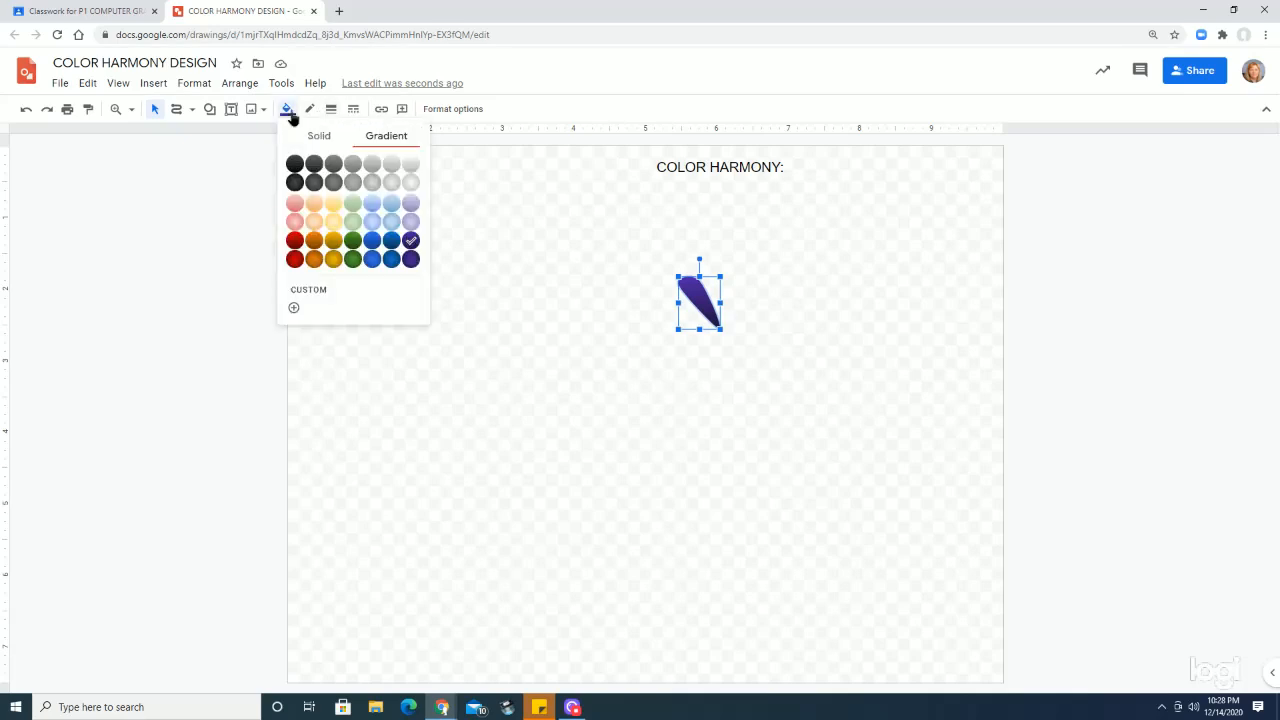
{"action": "left_click", "coordinate": [301, 290]}
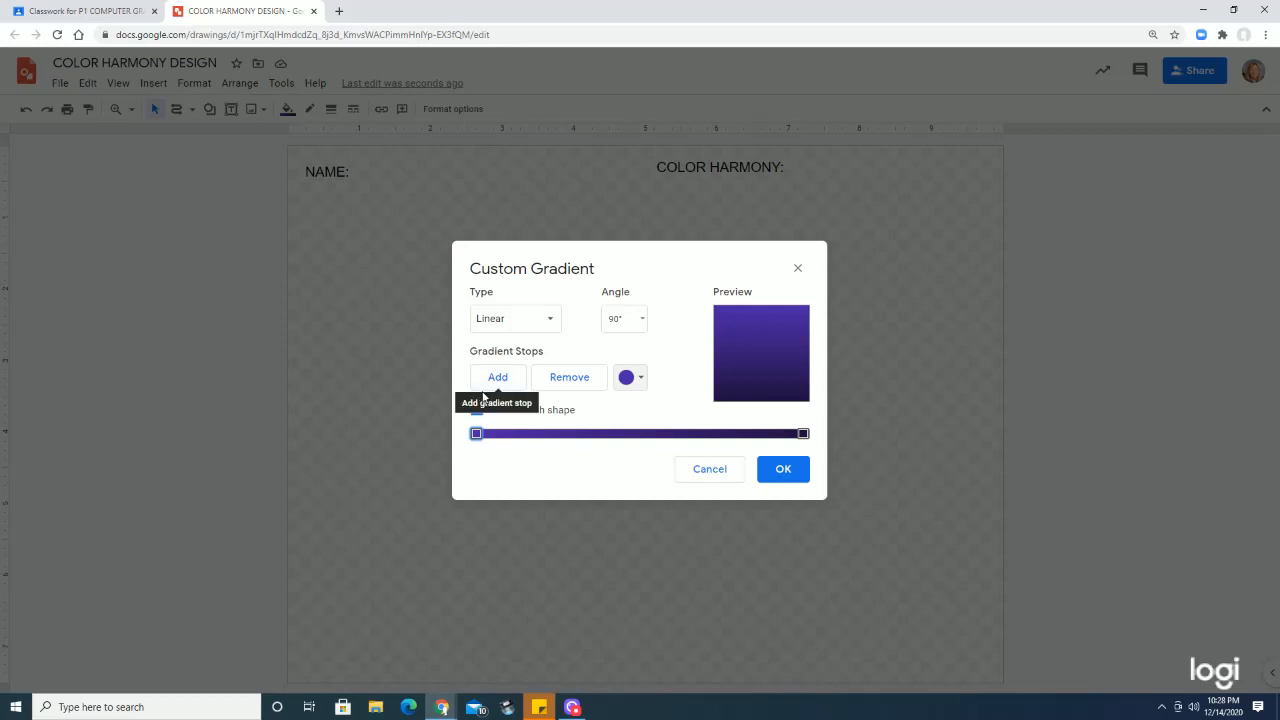
{"action": "left_click", "coordinate": [794, 485]}
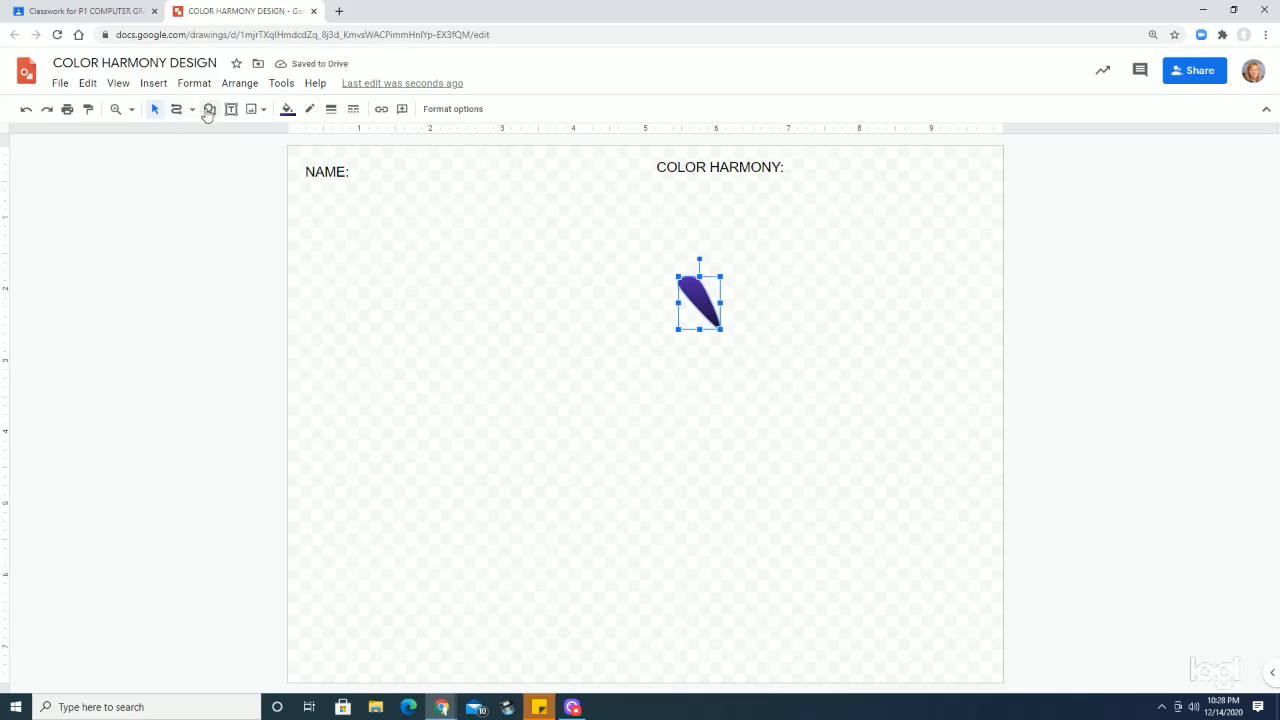
- Draw a closed, rounded triangular petal with the Curve tool in the canvas area below and to the left of the purple teardrop
{"action": "left_click", "coordinate": [193, 116]}
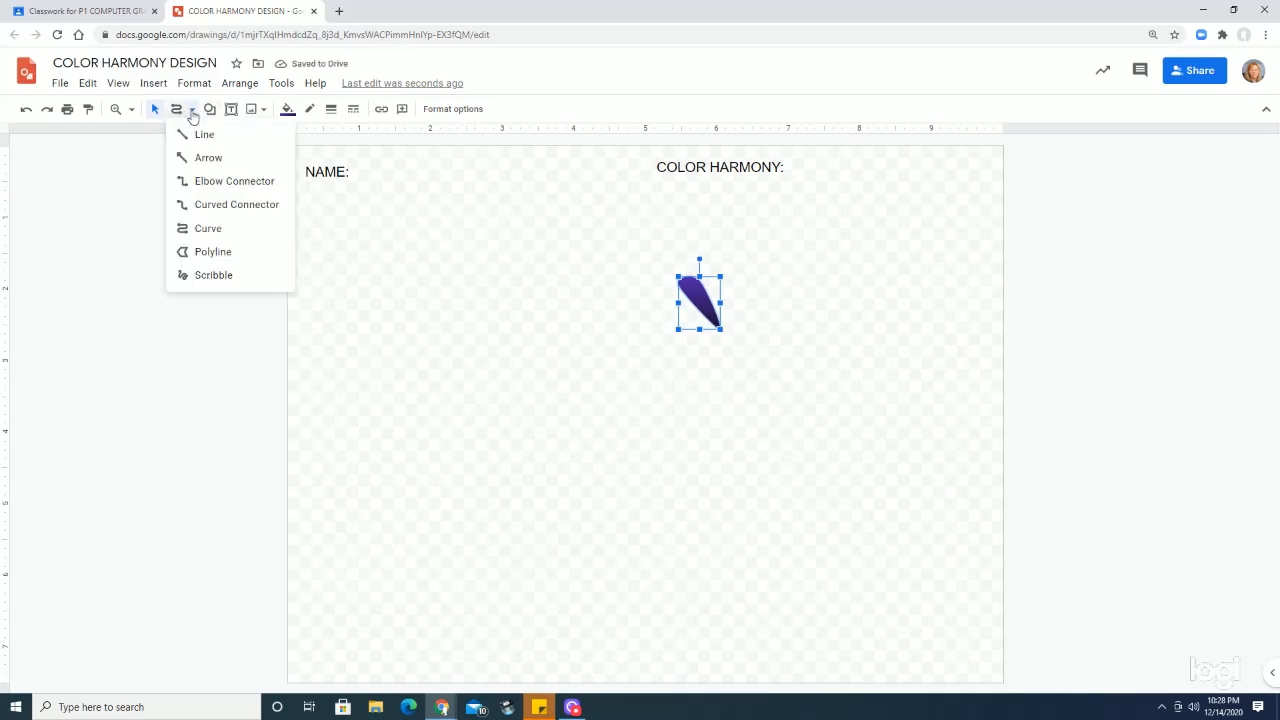
{"action": "left_click", "coordinate": [201, 227]}
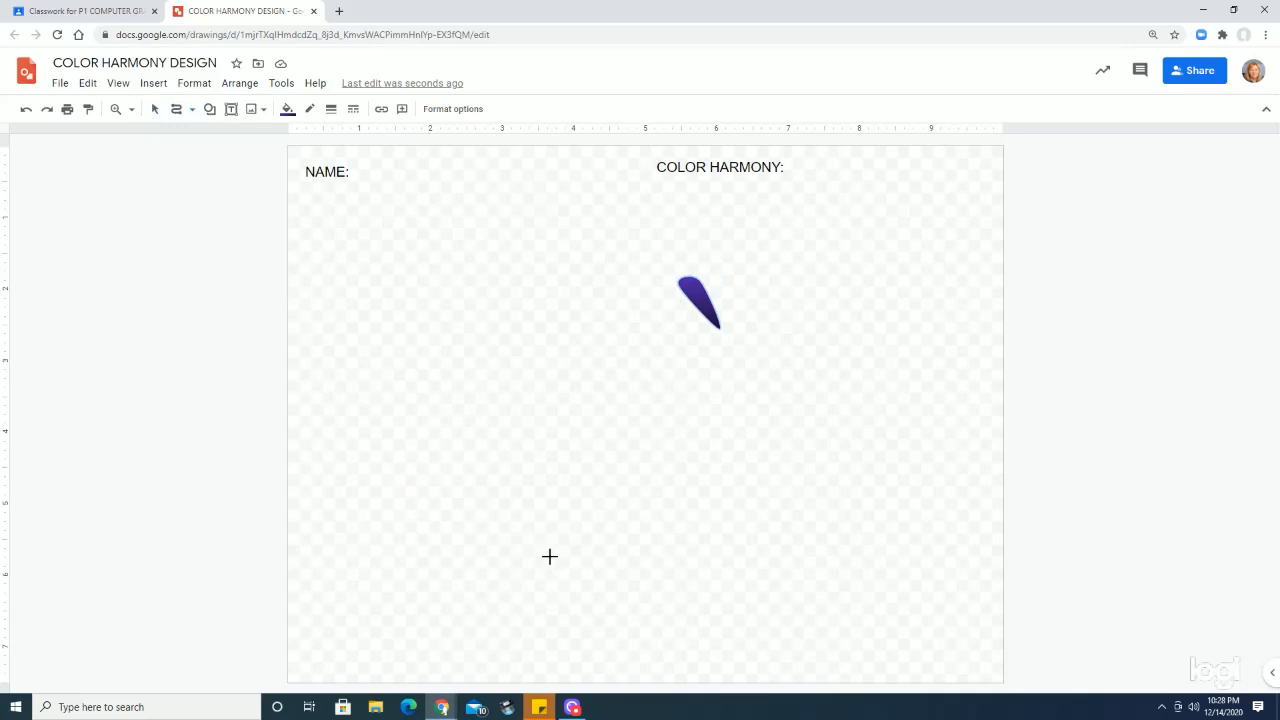
{"action": "left_click", "coordinate": [511, 434]}
{"action": "left_click", "coordinate": [498, 386]}
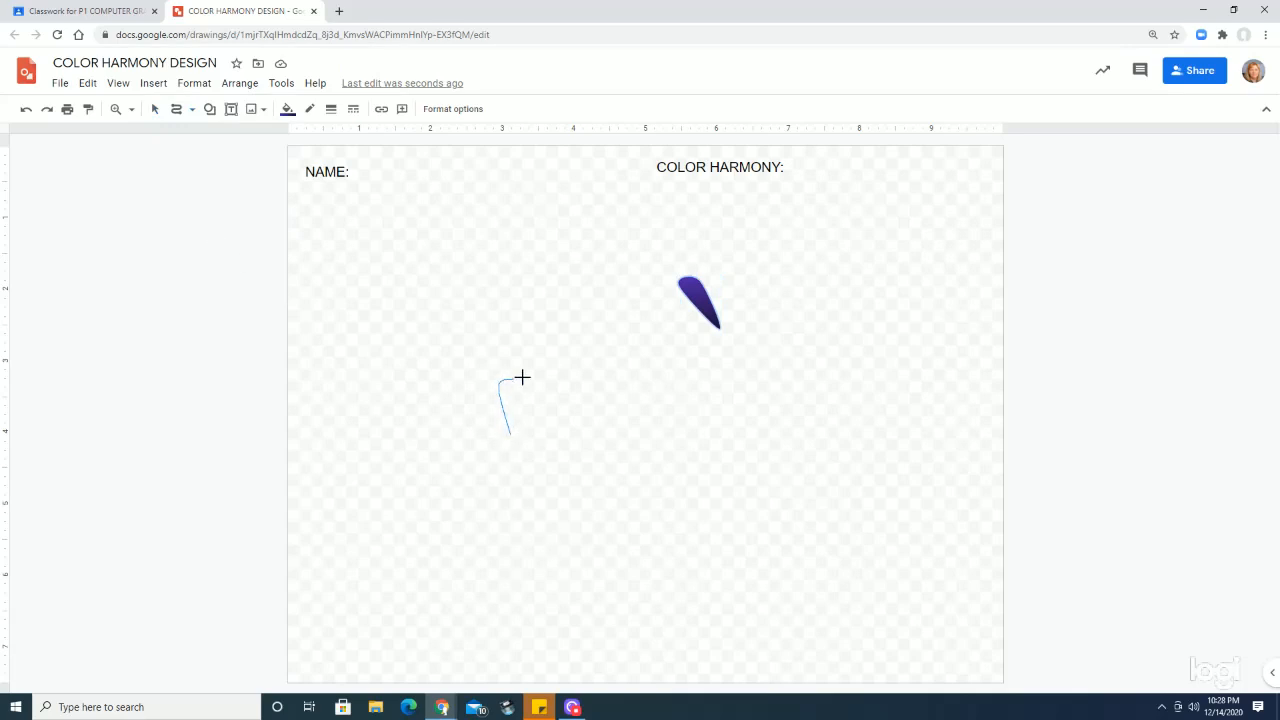
{"action": "left_click", "coordinate": [573, 395]}
{"action": "left_click", "coordinate": [509, 434]}
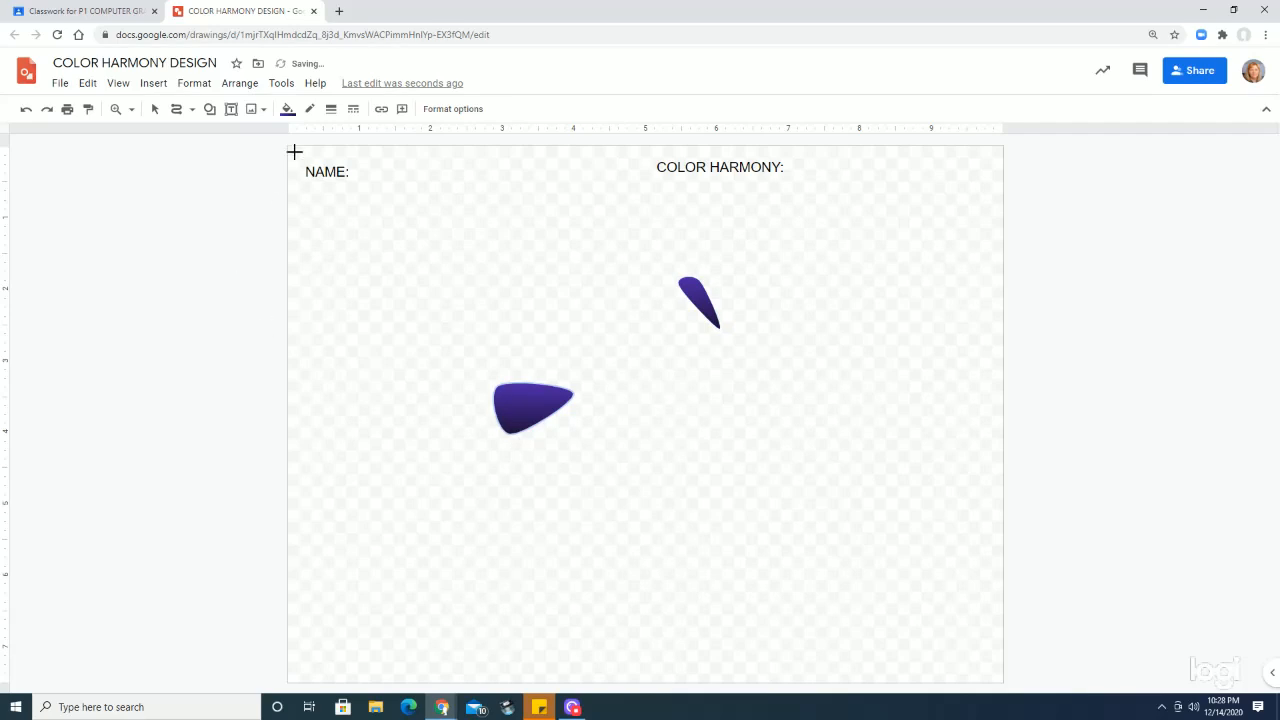
- Create a custom muted blue by adjusting hue and shade, and apply it as the new petal's solid fill
{"action": "left_click", "coordinate": [287, 109]}
{"action": "left_click", "coordinate": [318, 137]}
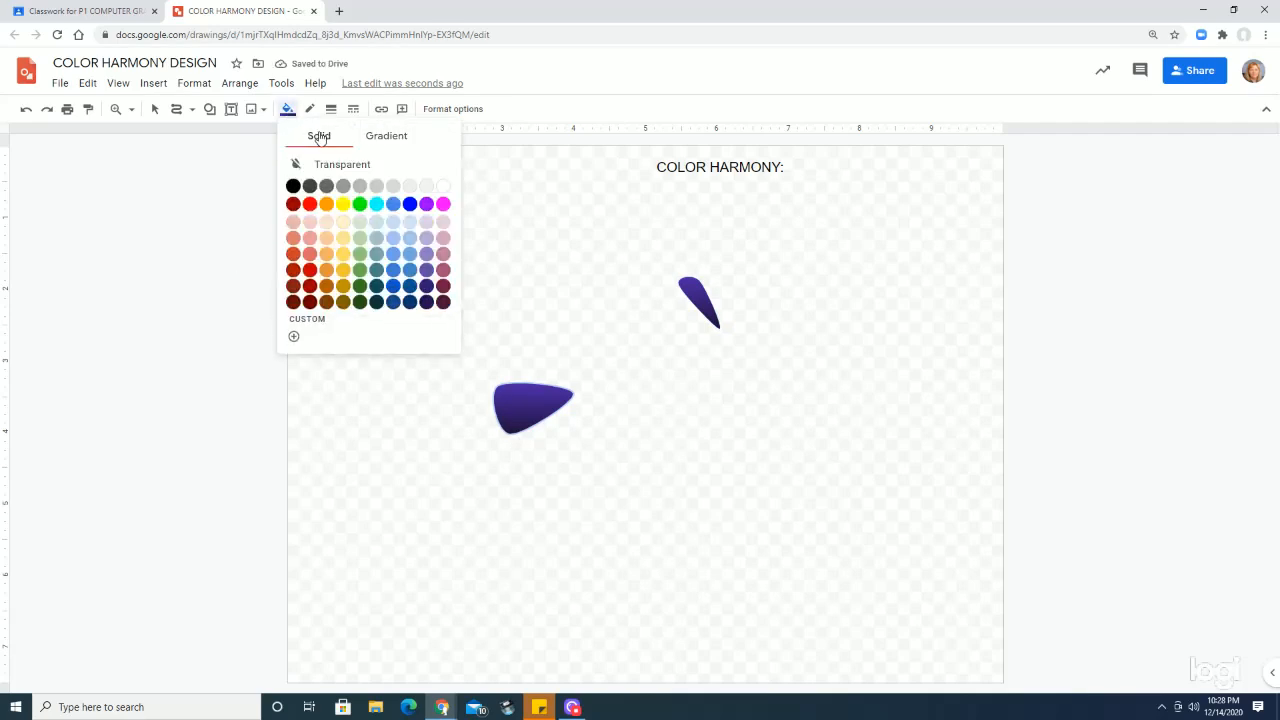
{"action": "left_click", "coordinate": [296, 334]}
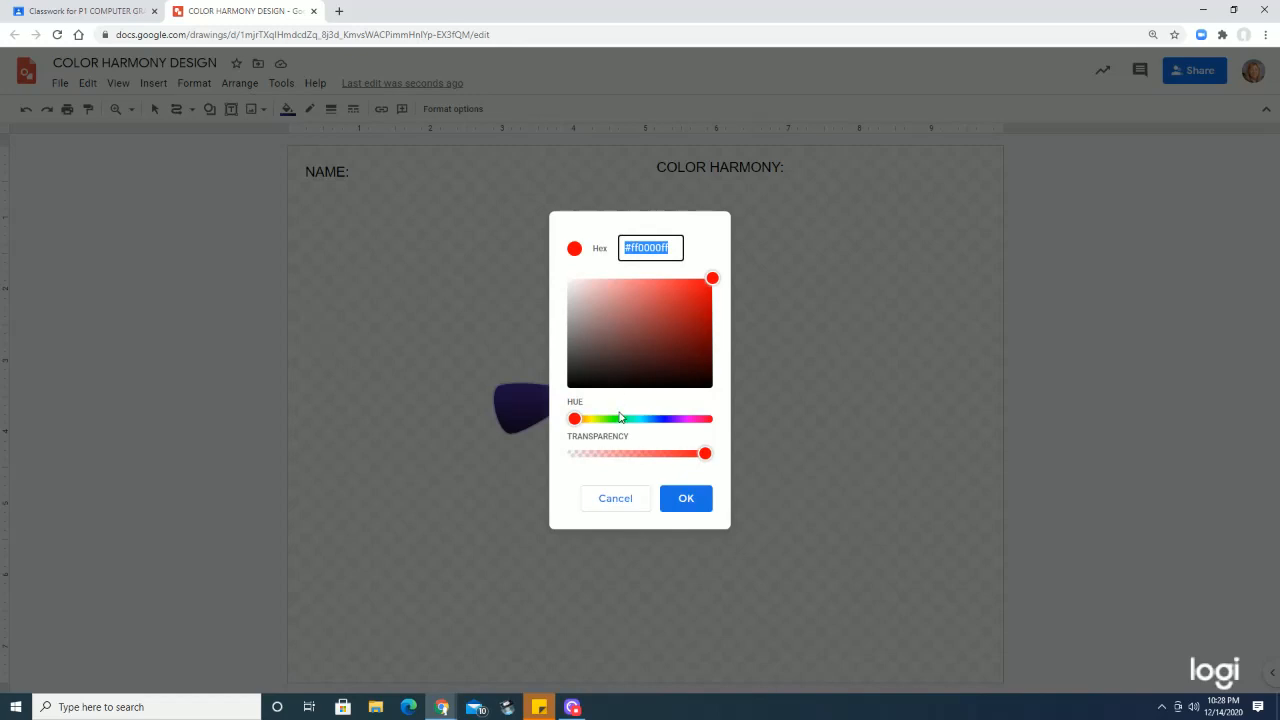
{"action": "left_click_drag", "start_coordinate": [575, 419], "coordinate": [589, 419]}
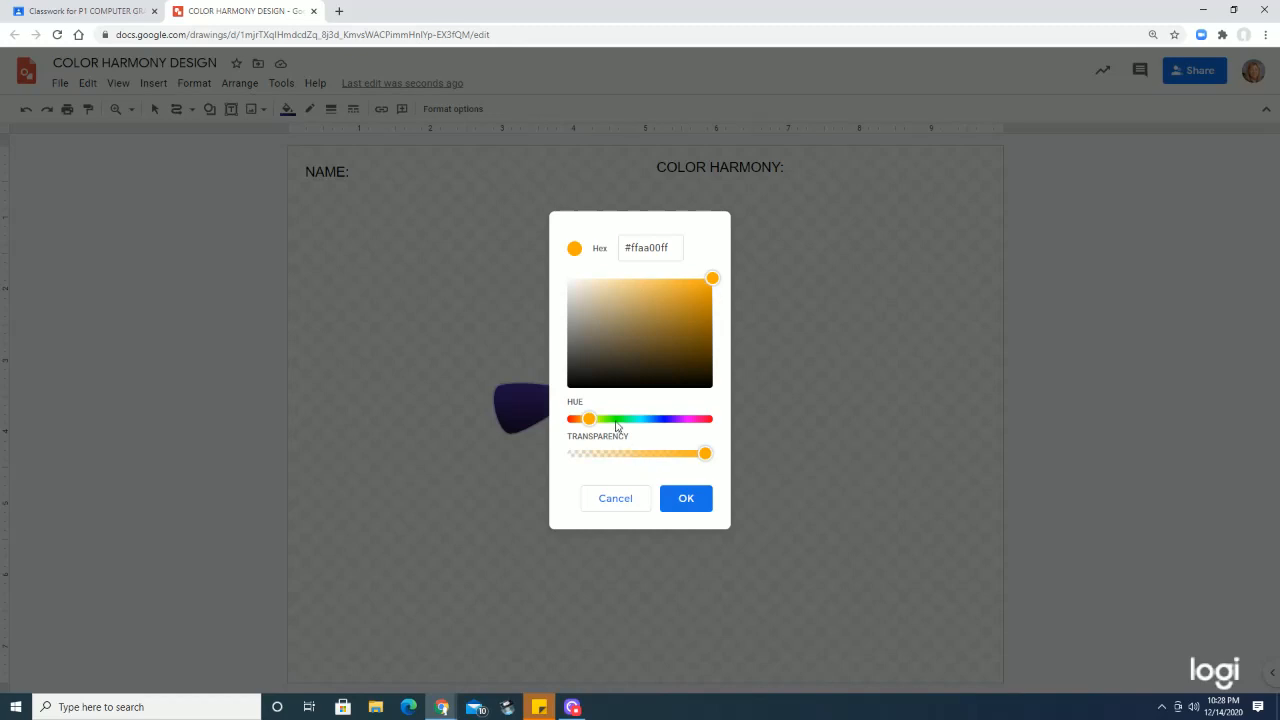
{"action": "left_click", "coordinate": [657, 312]}
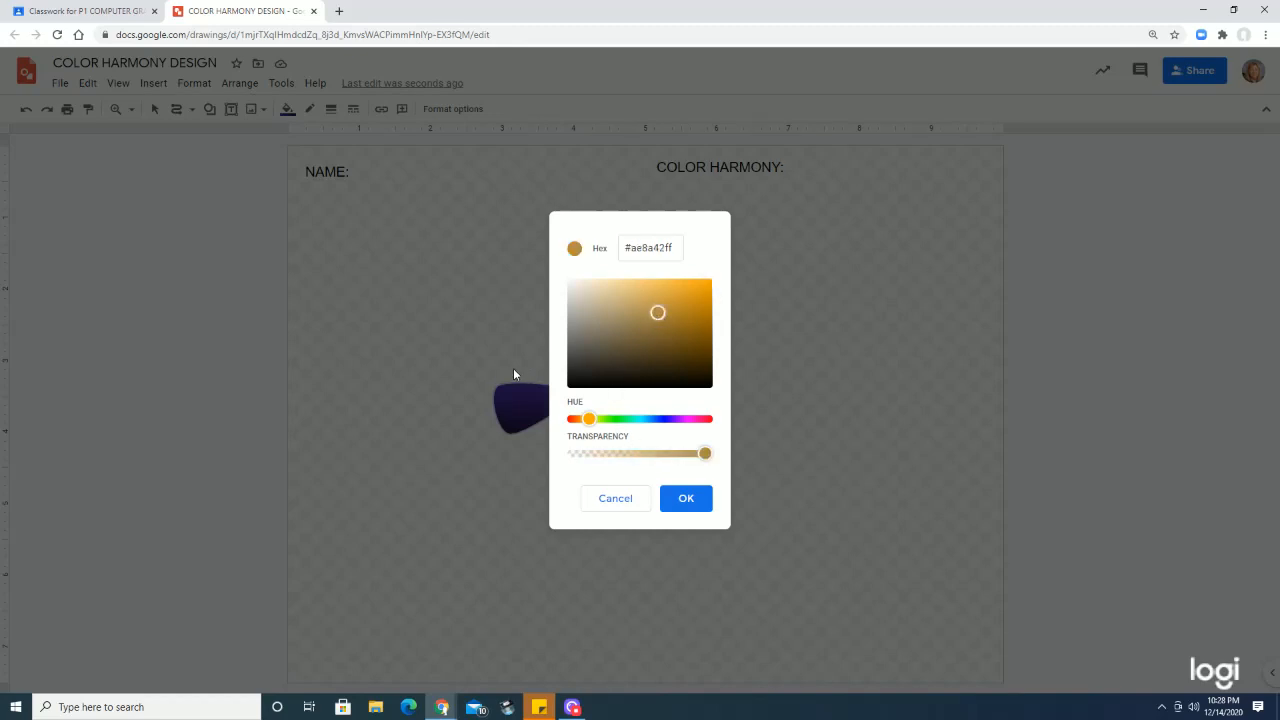
{"action": "left_click", "coordinate": [683, 419]}
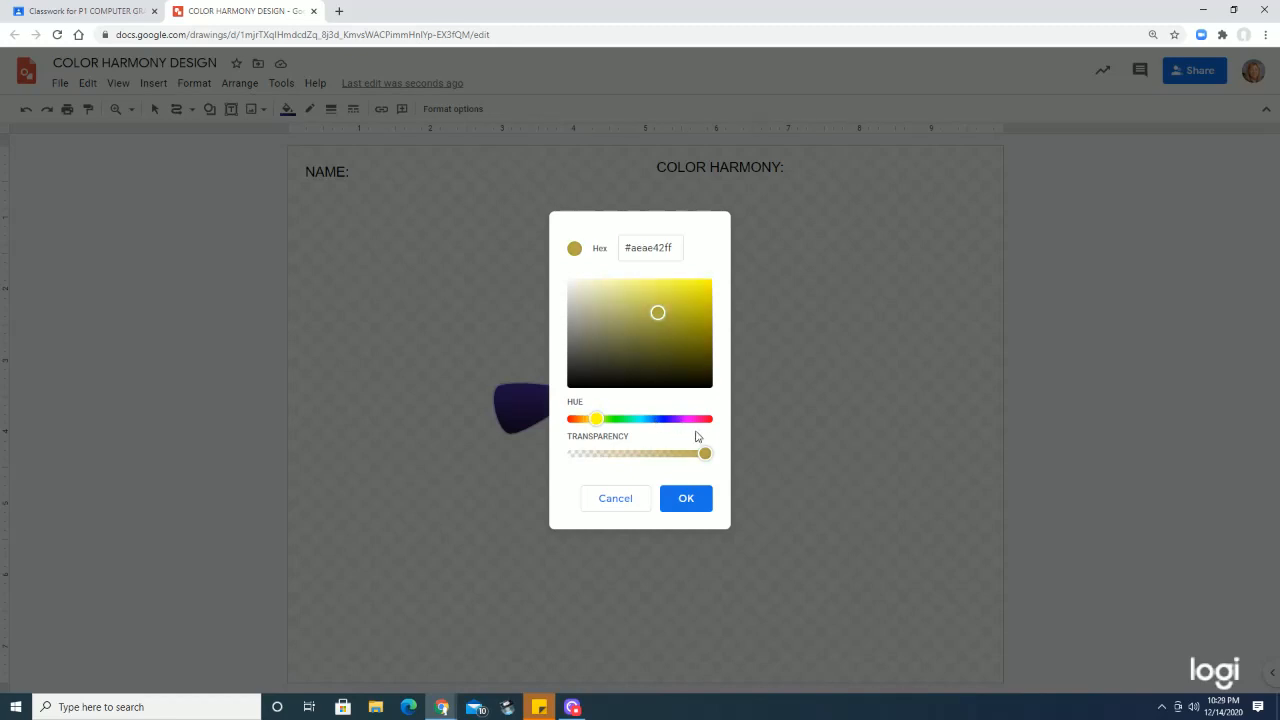
{"action": "left_click", "coordinate": [680, 420]}
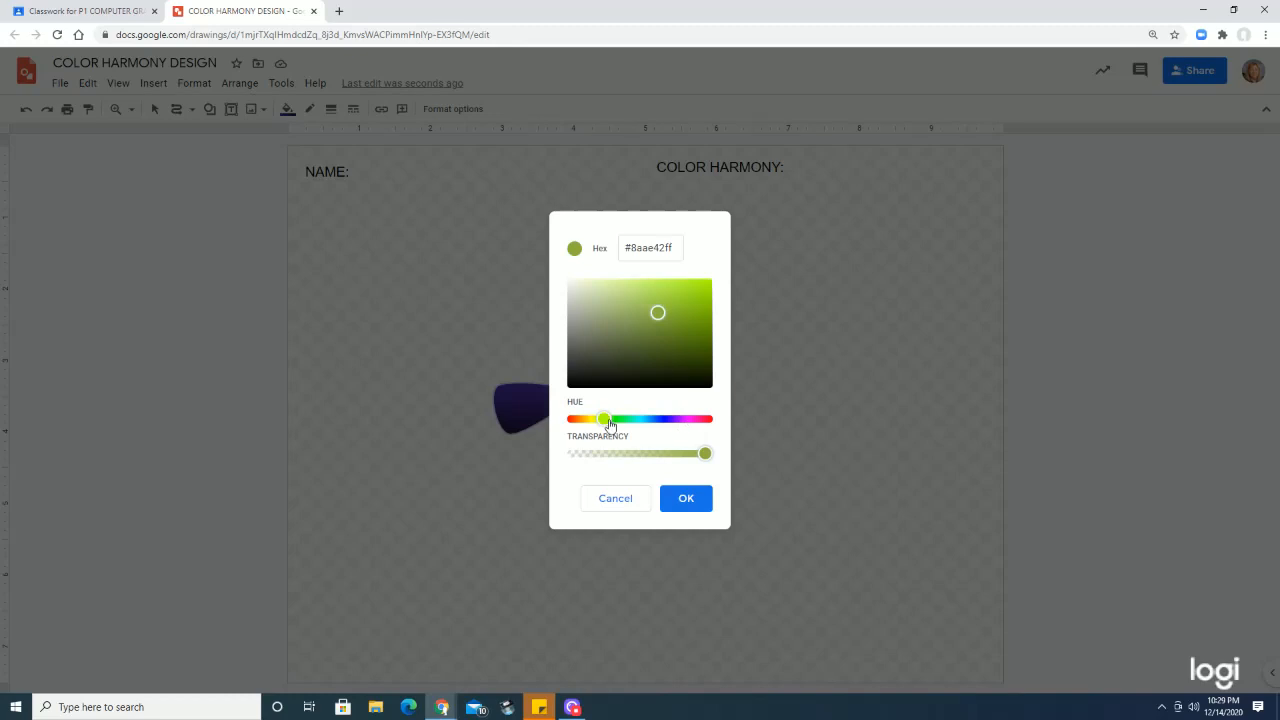
{"action": "left_click_drag", "start_coordinate": [612, 421], "coordinate": [653, 428]}
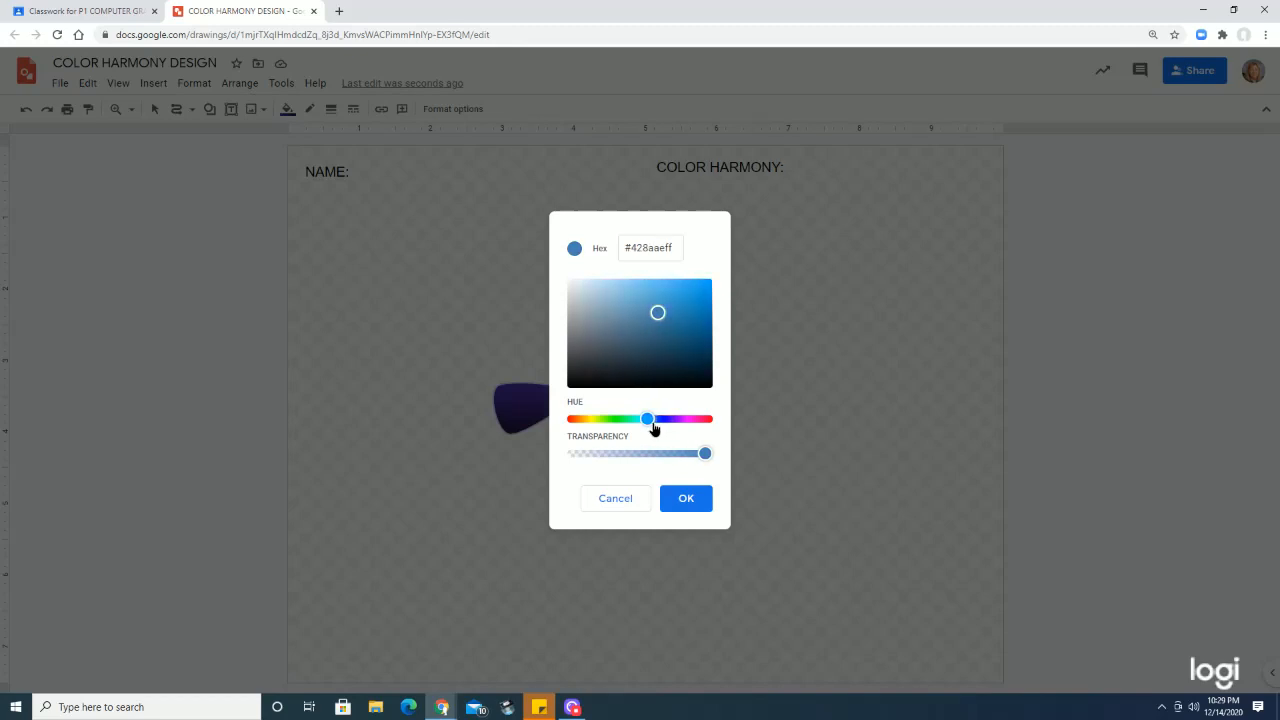
{"action": "left_click", "coordinate": [630, 323]}
{"action": "left_click", "coordinate": [680, 503]}
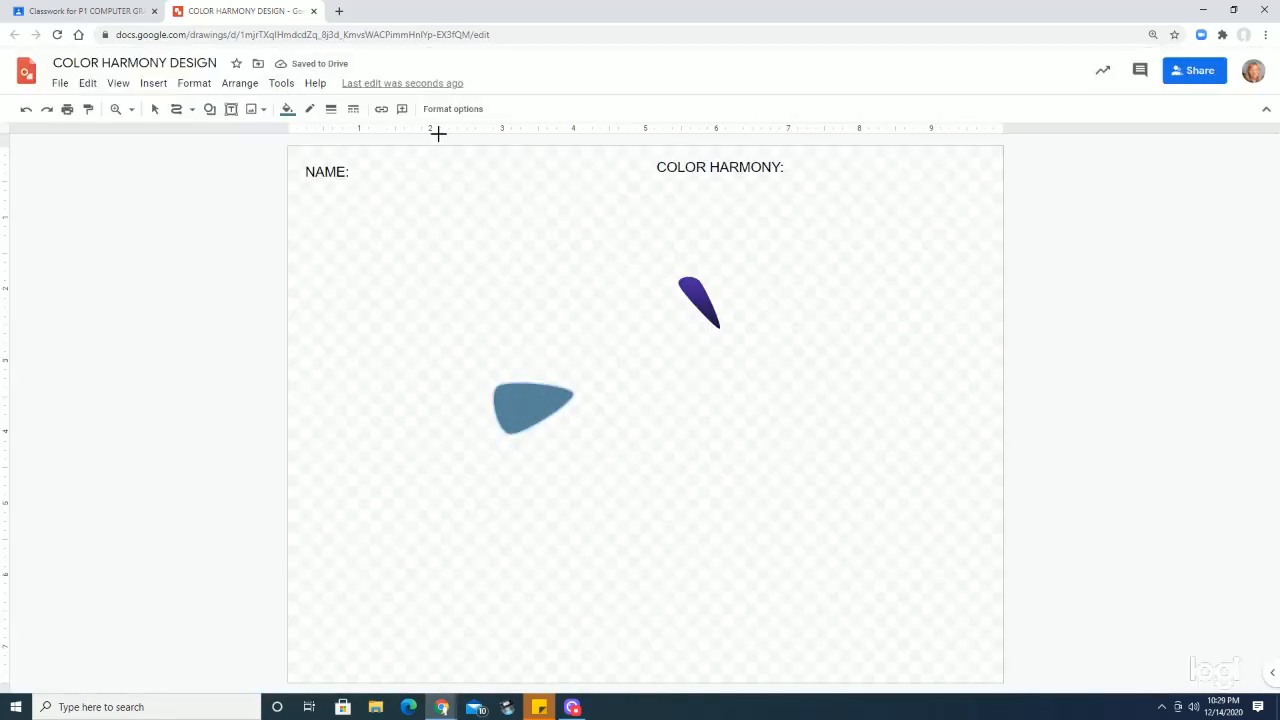
- Fill the petal with a custom linear gradient running from the custom muted blue to a dark navy blue
{"action": "left_click", "coordinate": [289, 112]}
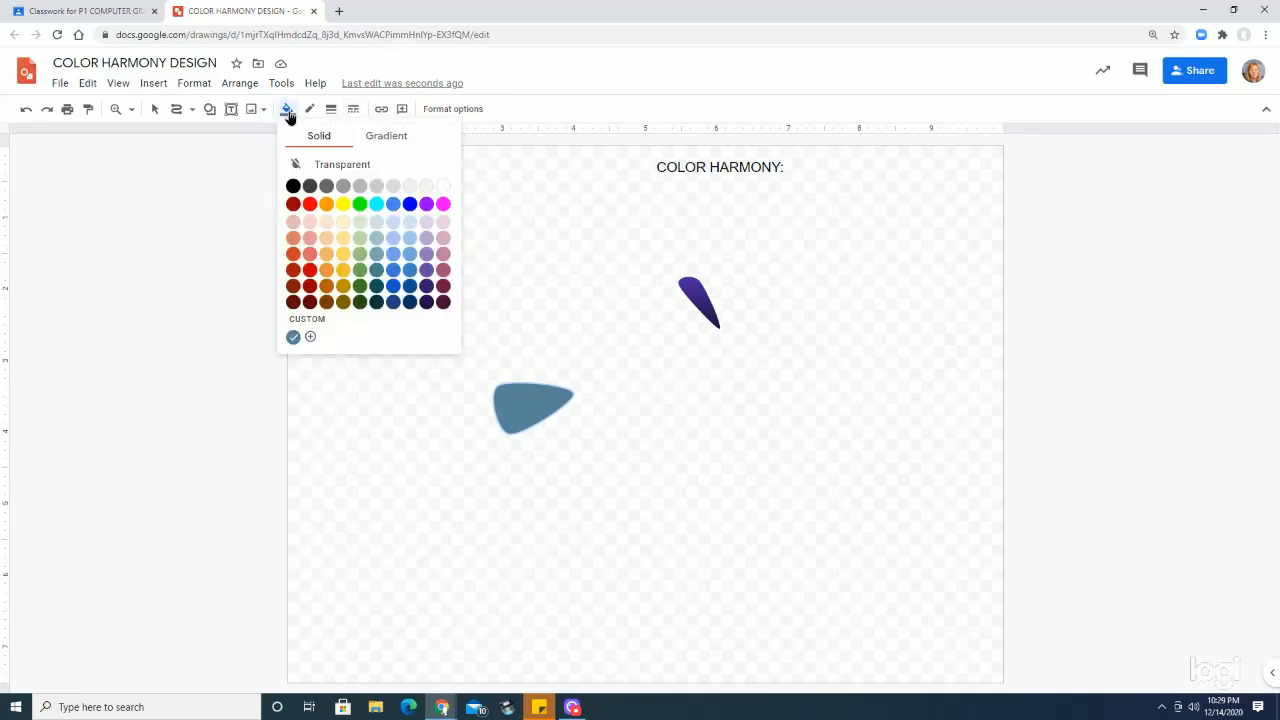
{"action": "left_click", "coordinate": [385, 139]}
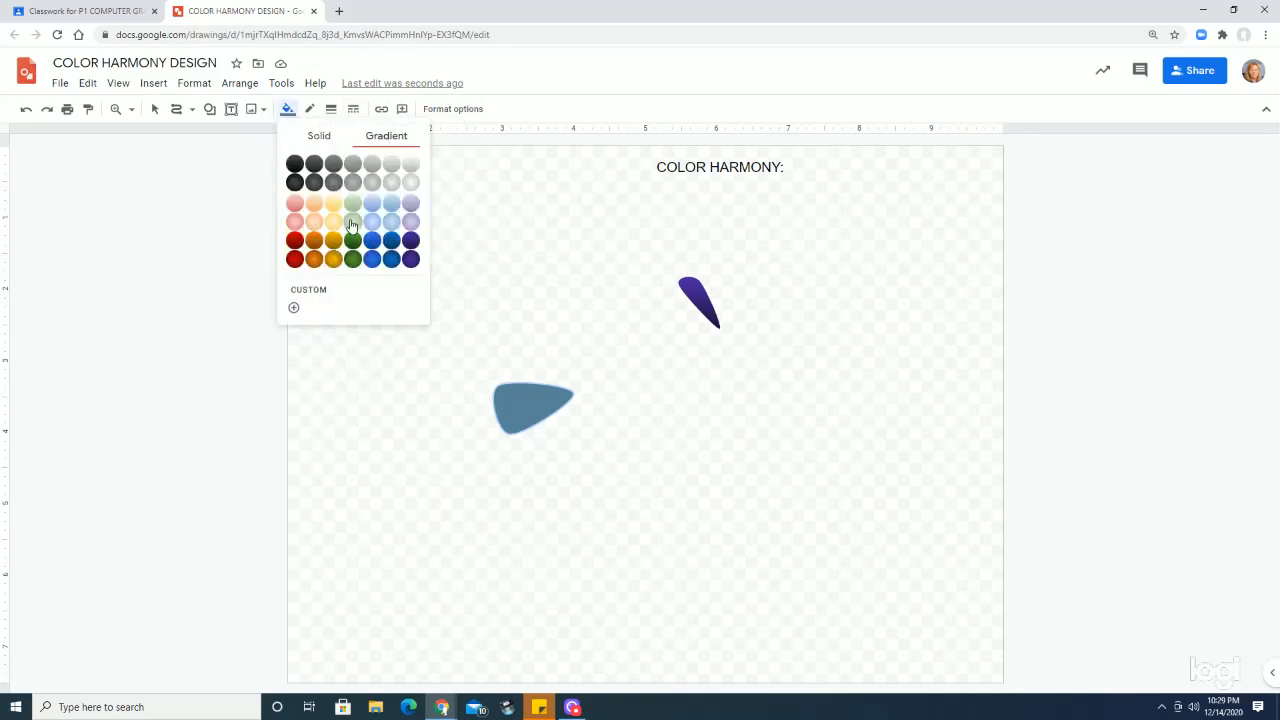
{"action": "left_click", "coordinate": [309, 292]}
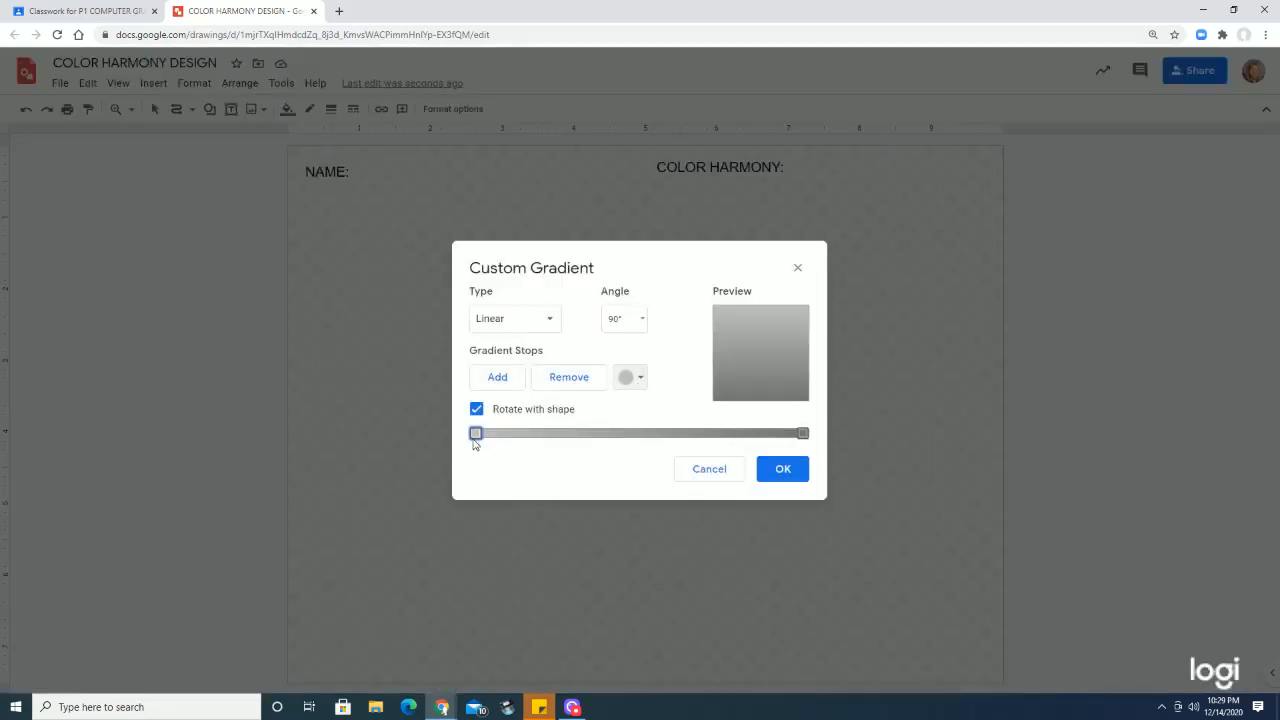
{"action": "left_click", "coordinate": [640, 380]}
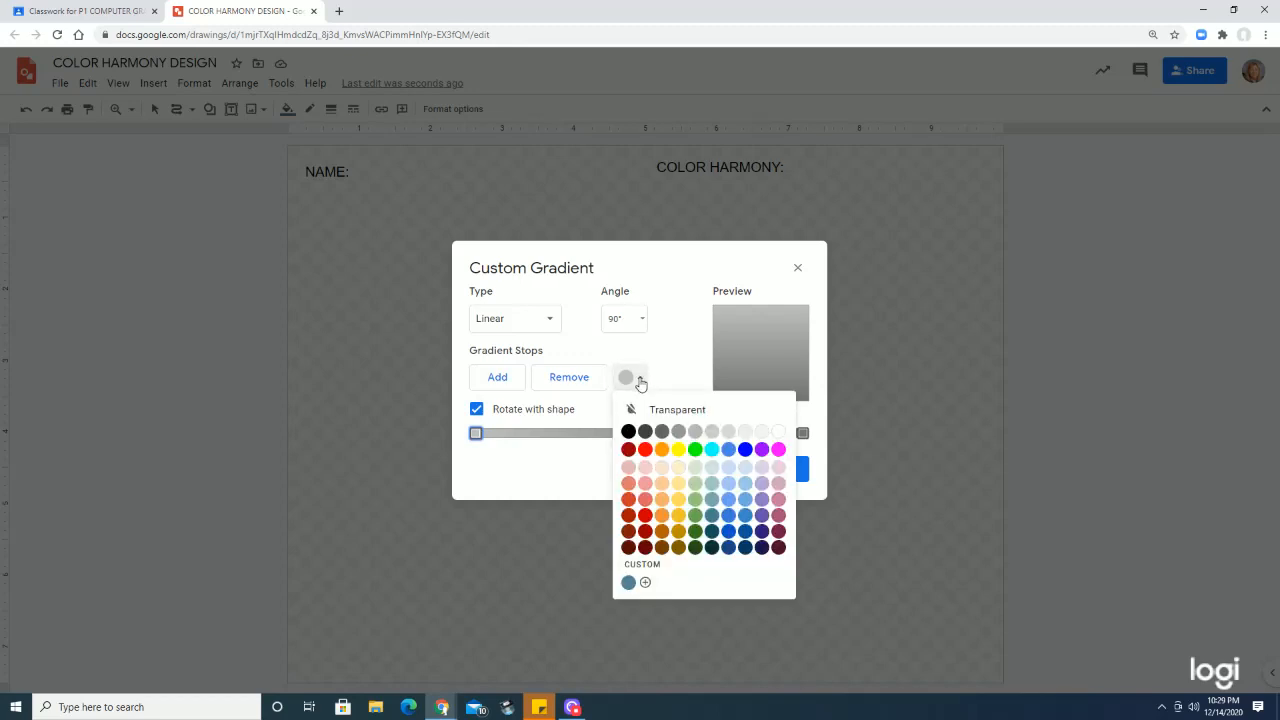
{"action": "left_click", "coordinate": [628, 583]}
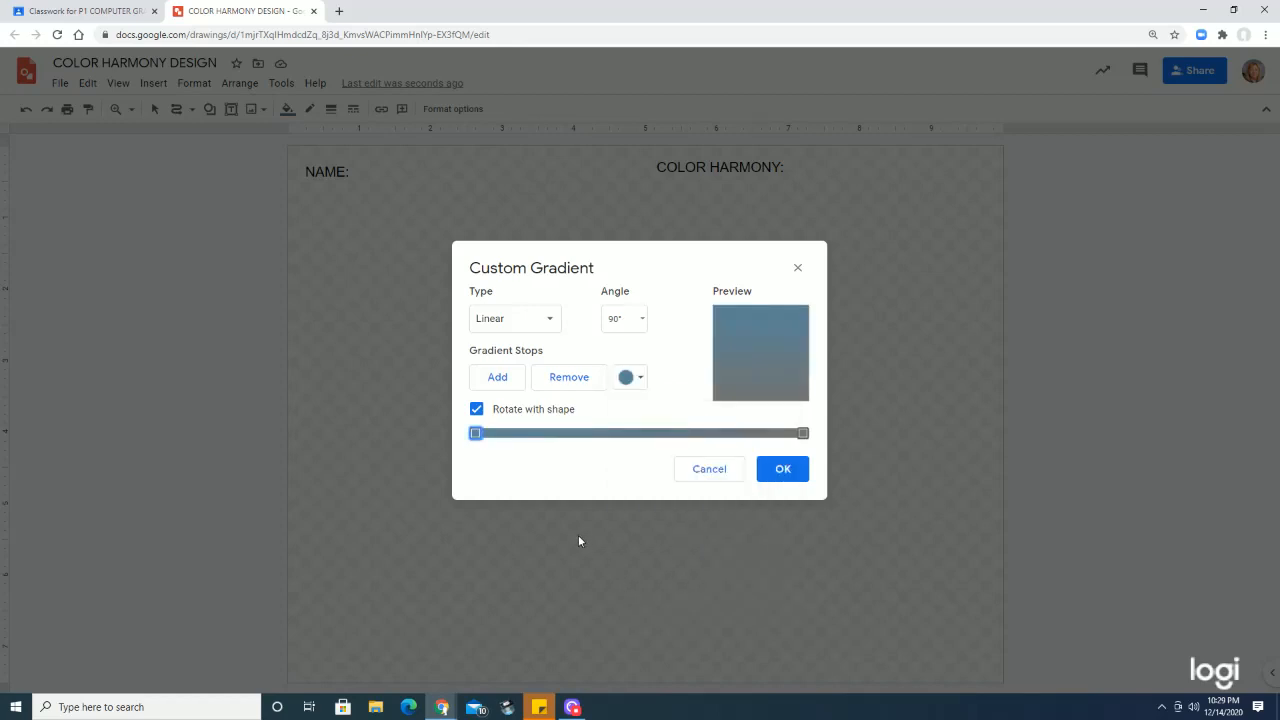
{"action": "left_click", "coordinate": [804, 434]}
{"action": "left_click", "coordinate": [636, 378]}
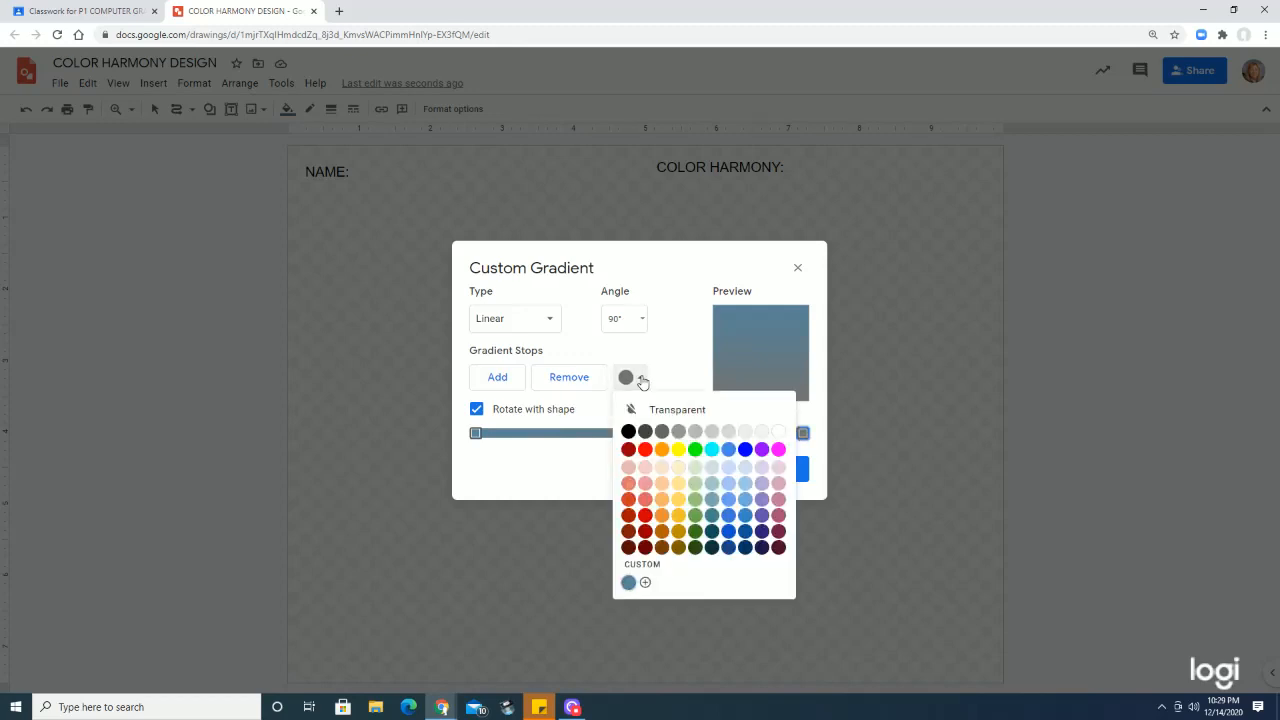
{"action": "left_click", "coordinate": [746, 548]}
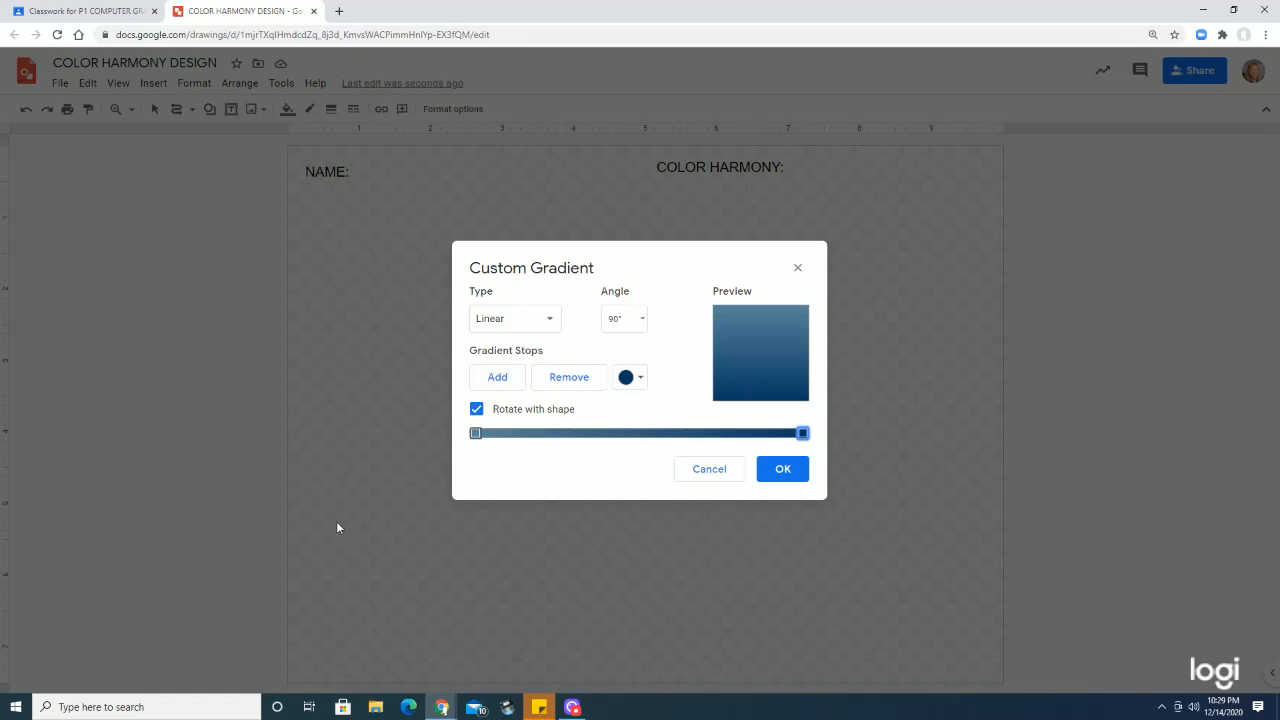
{"action": "left_click", "coordinate": [786, 472]}
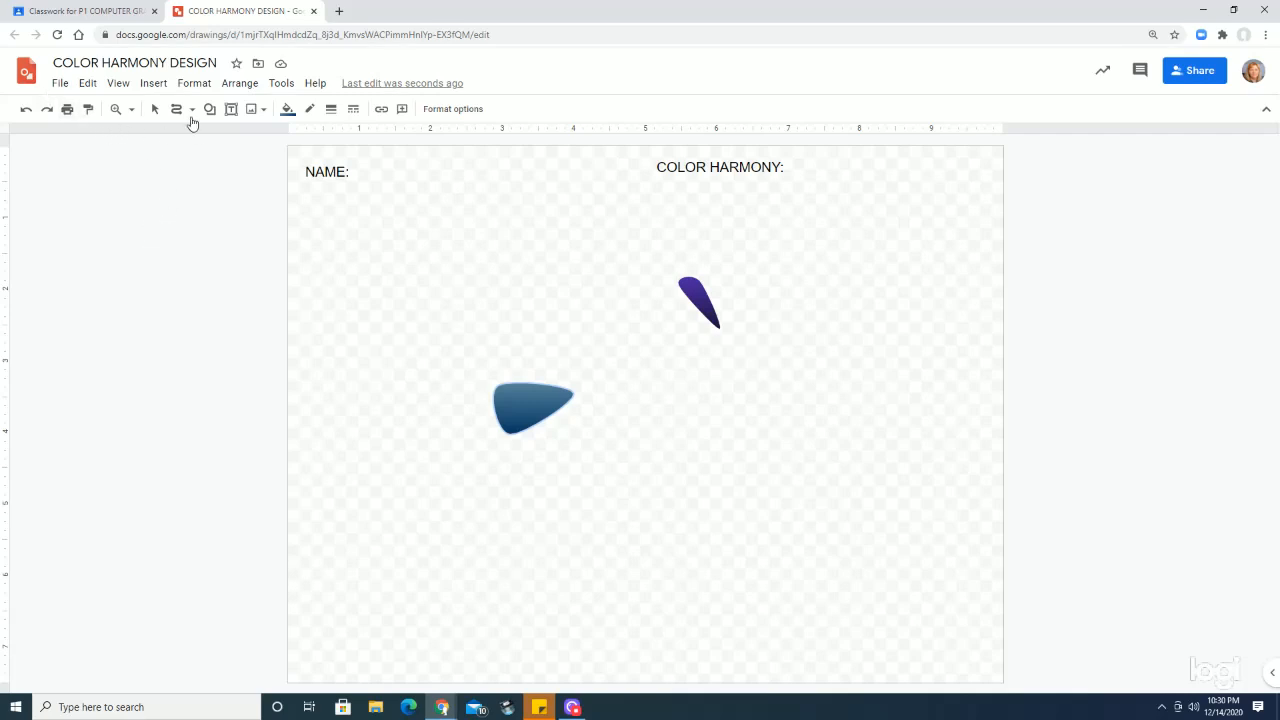
- Move the blue petal slightly down and to the left on the canvas, and duplicate it five times
{"action": "left_click", "coordinate": [155, 109]}
{"action": "left_click", "coordinate": [510, 391]}
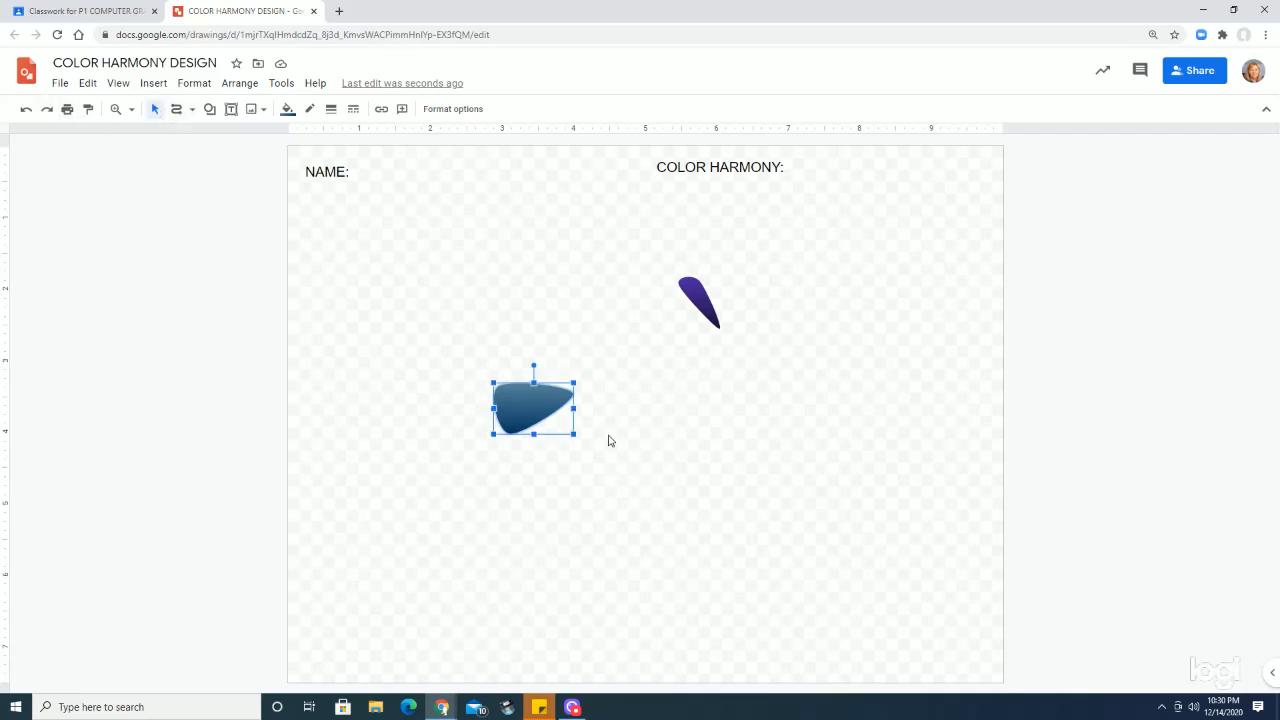
{"action": "left_click_drag", "start_coordinate": [531, 408], "coordinate": [493, 448]}
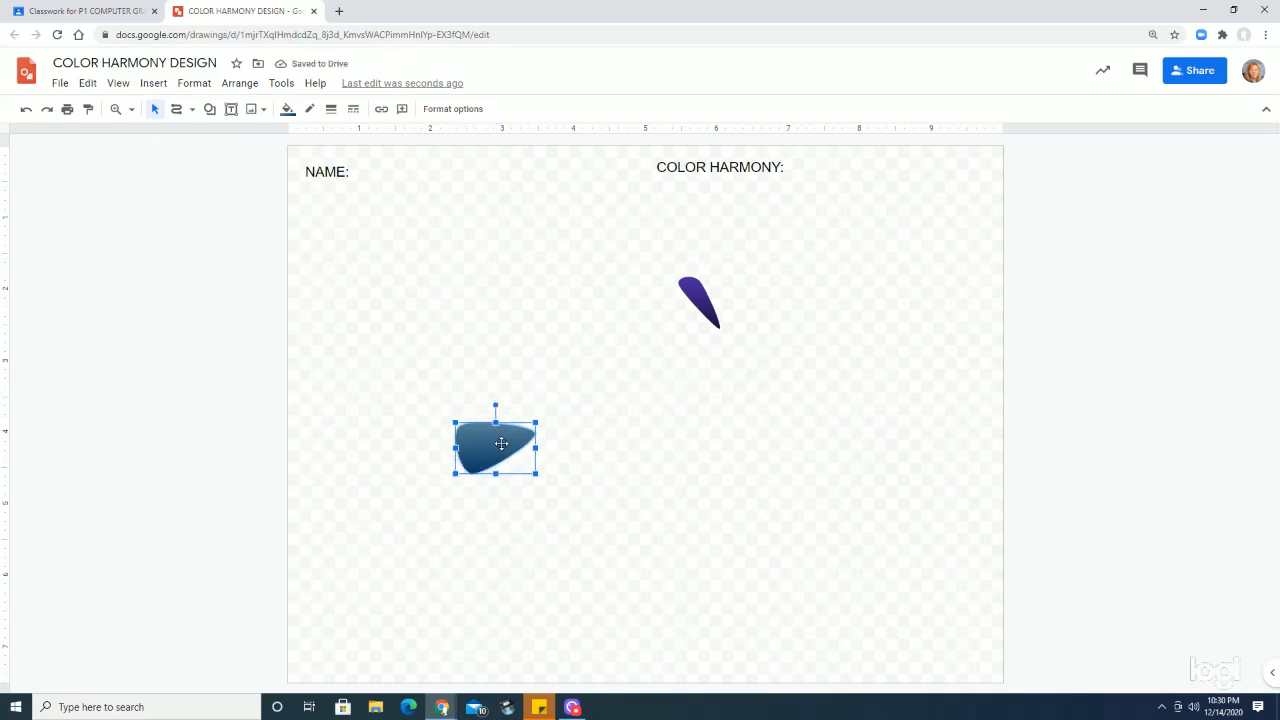
{"action": "key", "text": "ctrl+d"}
{"action": "key", "text": "ctrl+d"}
{"action": "key", "text": "ctrl+d"}
{"action": "key", "text": "ctrl+d"}
{"action": "key", "text": "ctrl+d"}
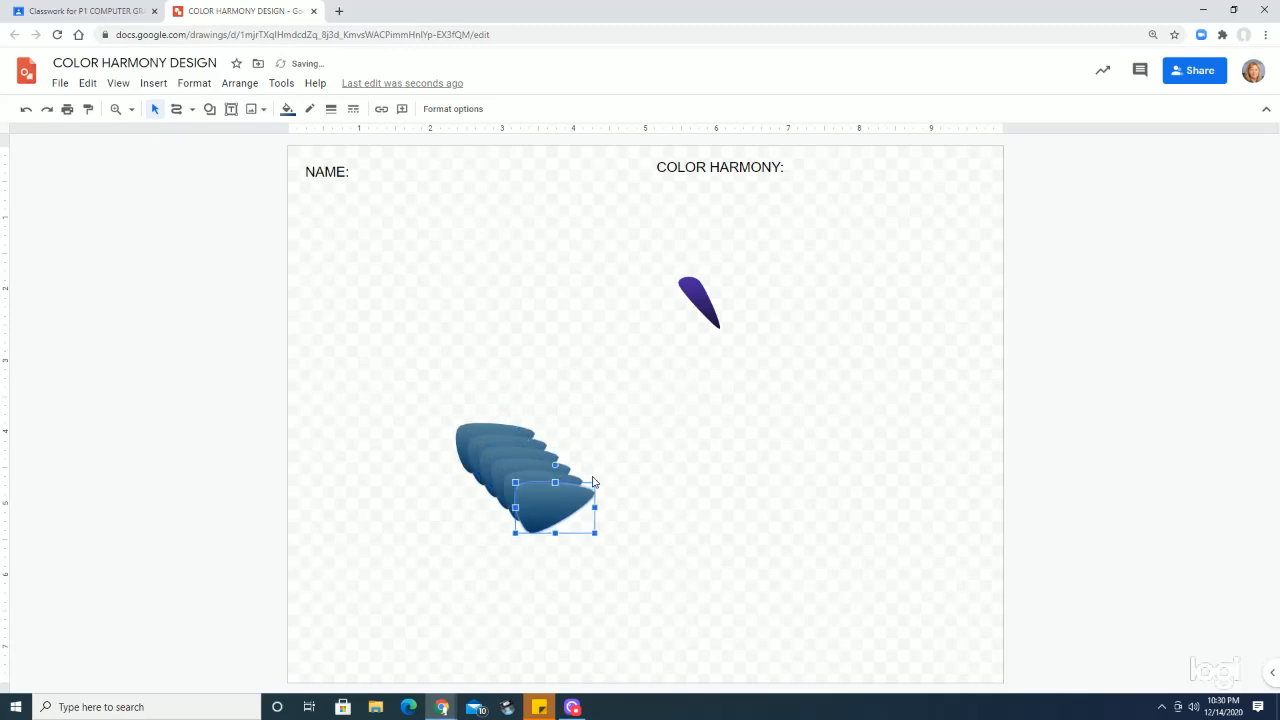
- Rotate and position three petal copies above, right of and below the original's tip to form a four-petal cross, setting the spare copies aside
{"action": "left_click_drag", "start_coordinate": [555, 465], "coordinate": [533, 383]}
{"action": "left_click", "coordinate": [540, 494]}
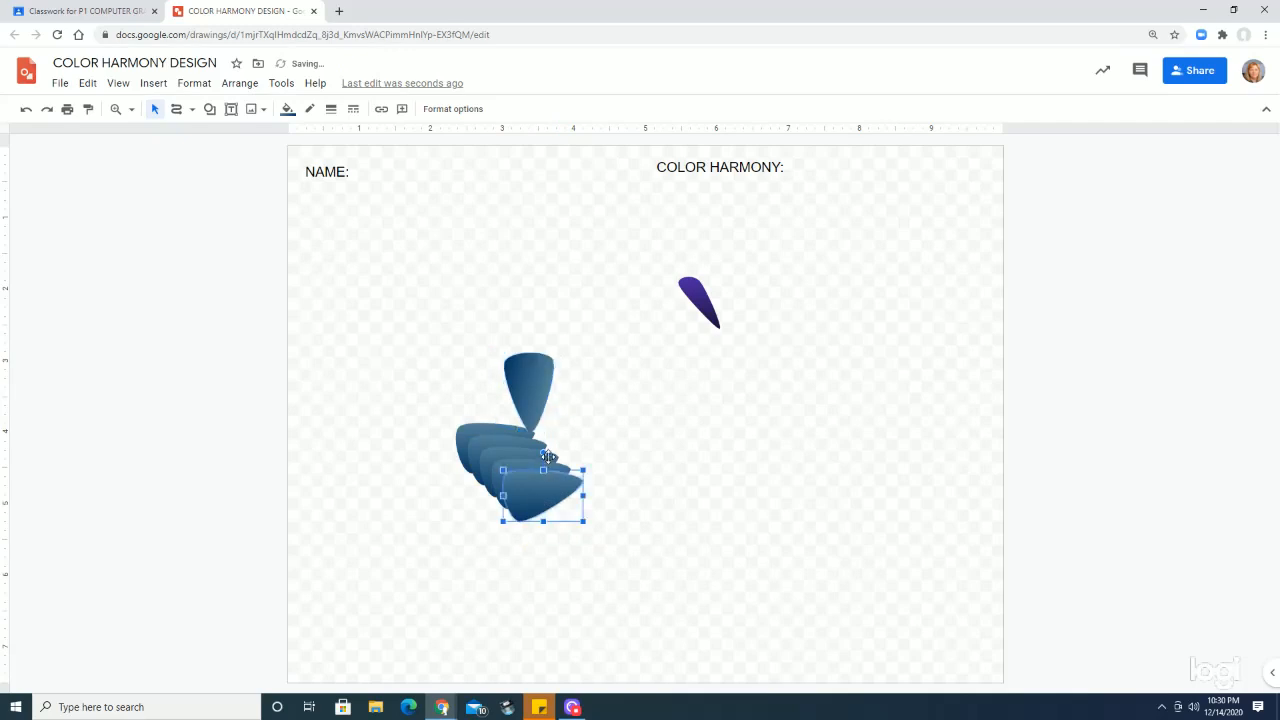
{"action": "left_click_drag", "start_coordinate": [540, 452], "coordinate": [527, 545]}
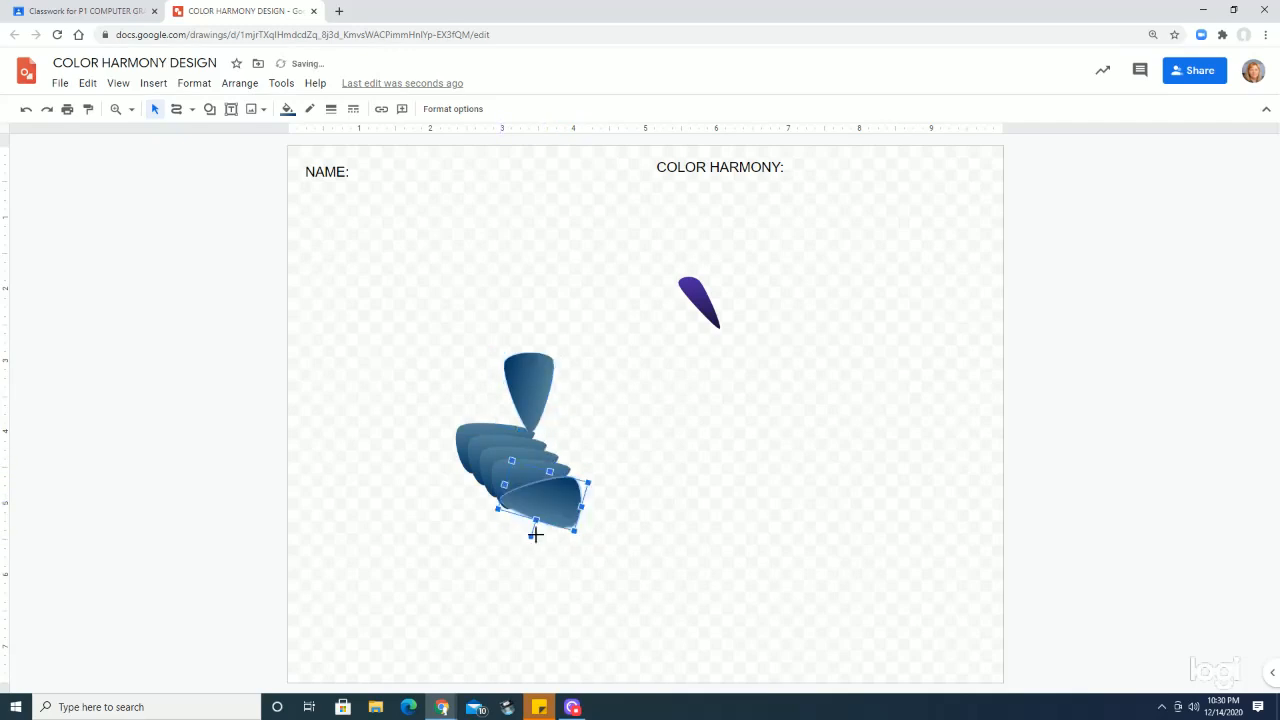
{"action": "left_click_drag", "start_coordinate": [550, 493], "coordinate": [575, 426]}
{"action": "left_click_drag", "start_coordinate": [531, 476], "coordinate": [523, 554]}
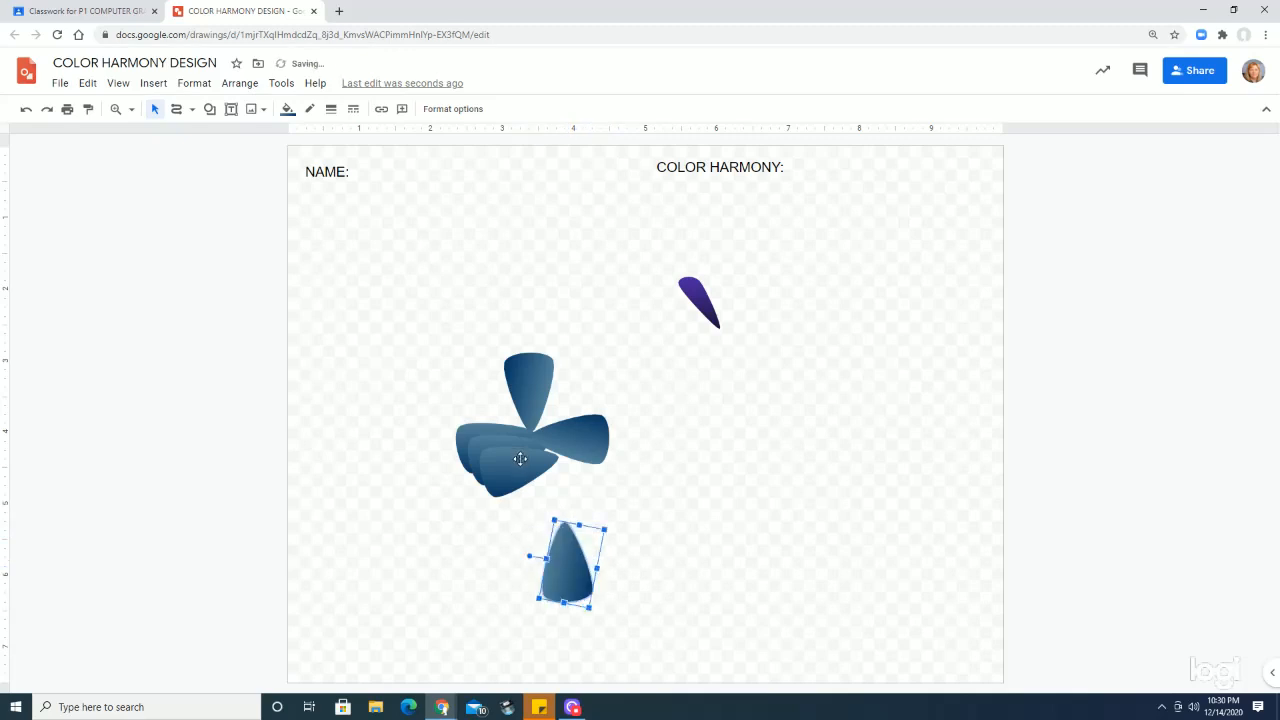
{"action": "left_click_drag", "start_coordinate": [514, 457], "coordinate": [336, 488]}
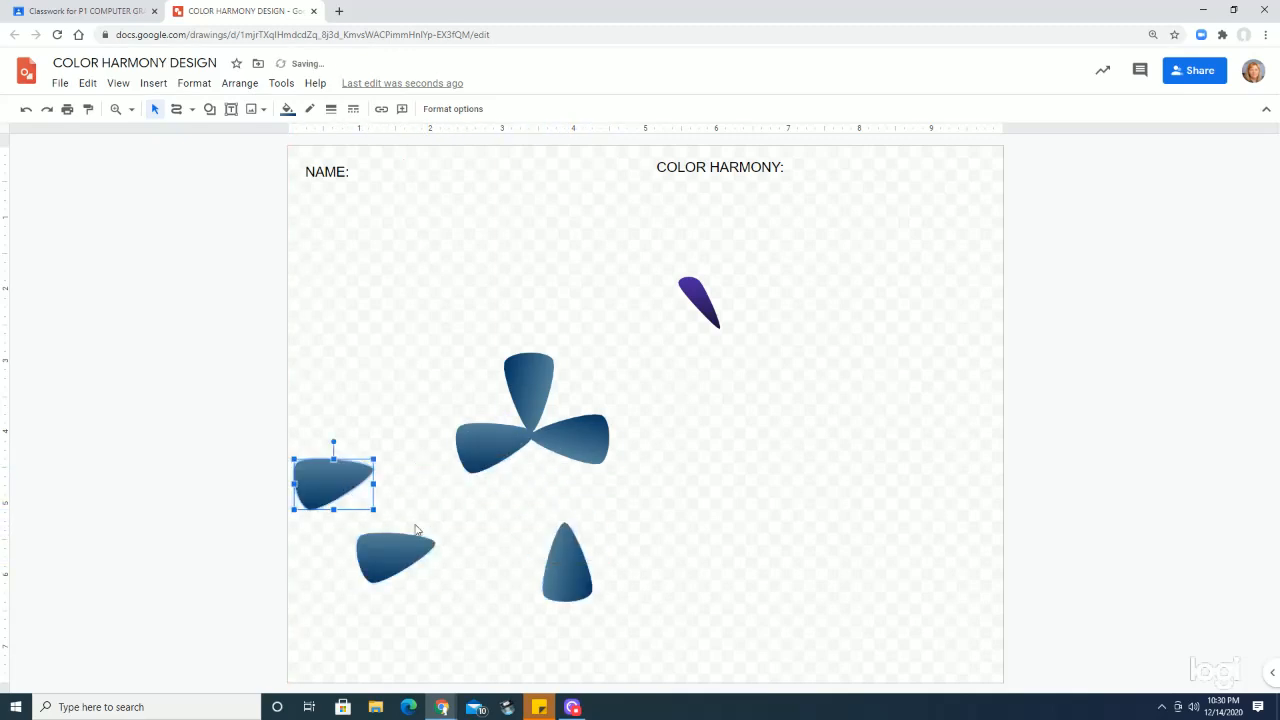
{"action": "left_click_drag", "start_coordinate": [561, 567], "coordinate": [527, 483]}
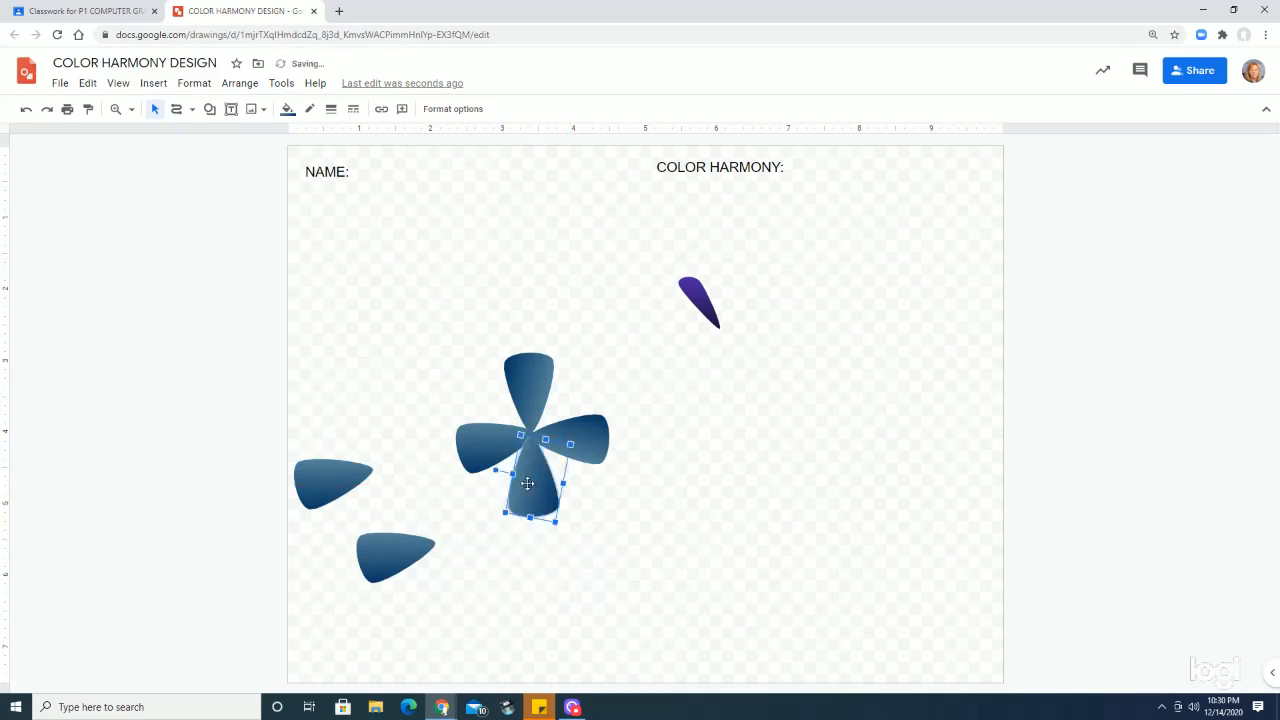
- Duplicate a spare petal twice, and rotate and place petals in the flower's upper-left and lower-left gaps
{"action": "left_click", "coordinate": [402, 561]}
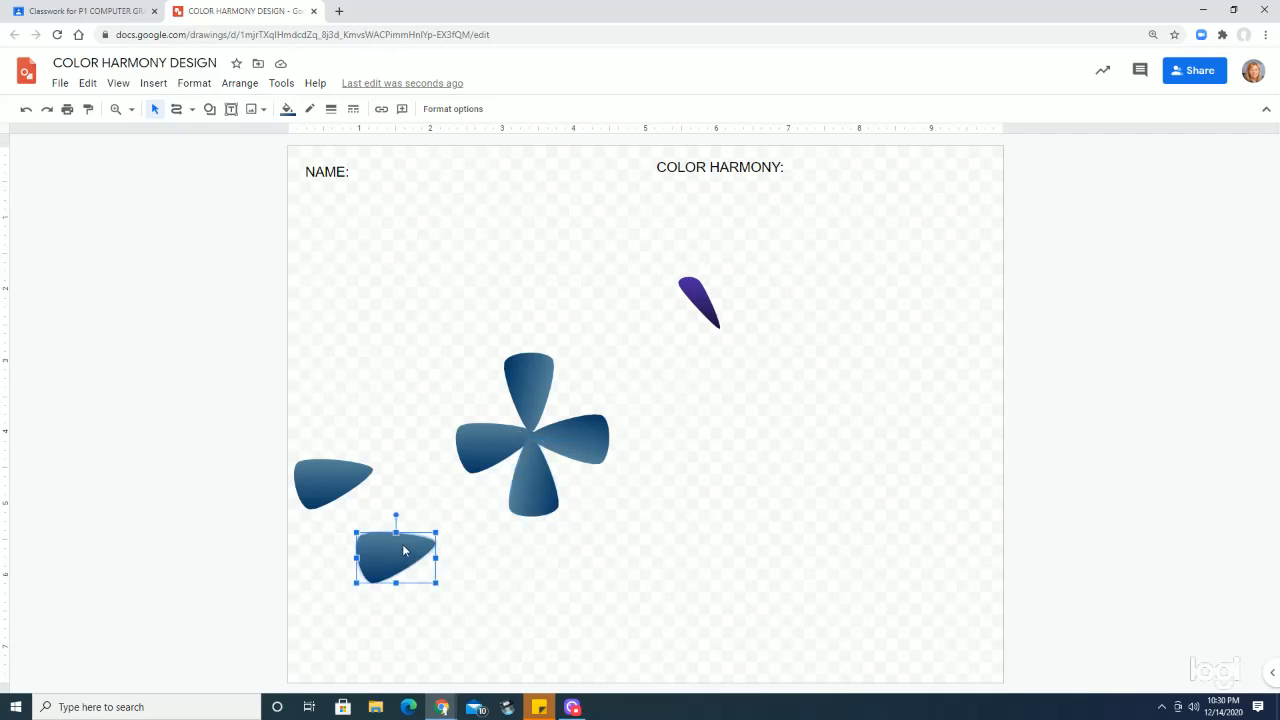
{"action": "key", "text": "ctrl+d"}
{"action": "key", "text": "ctrl+d"}
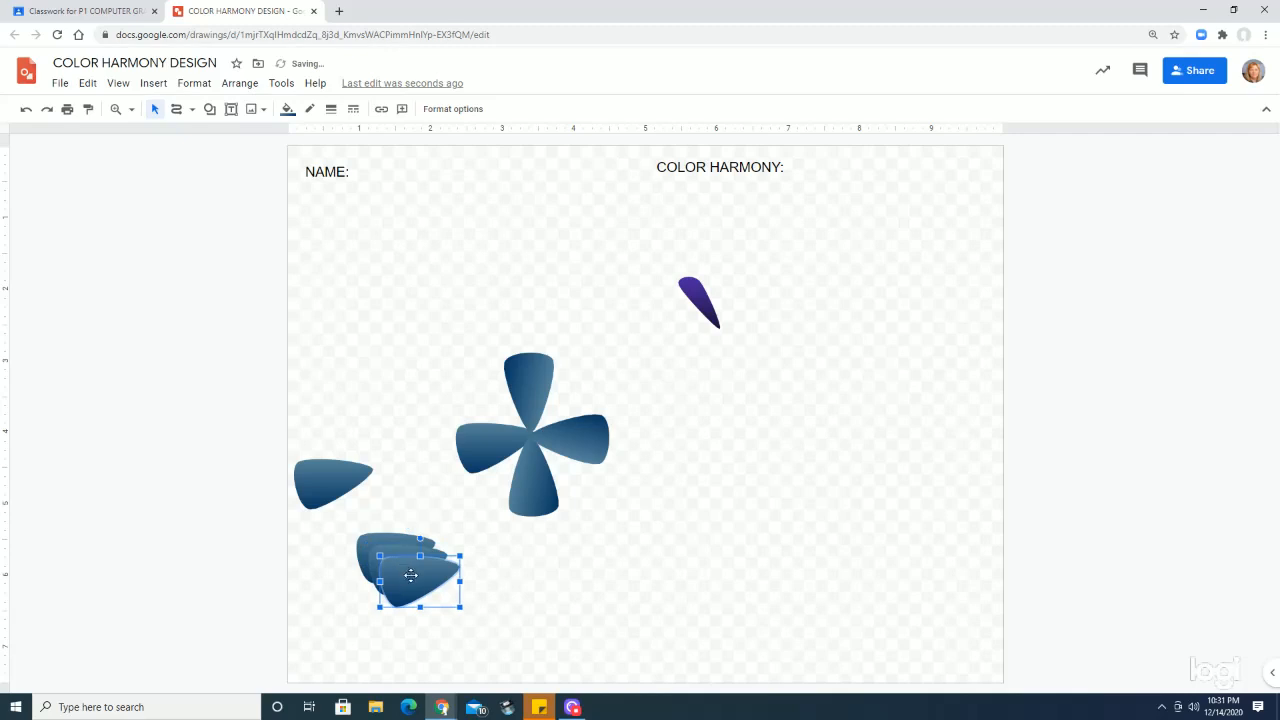
{"action": "left_click_drag", "start_coordinate": [407, 581], "coordinate": [419, 358]}
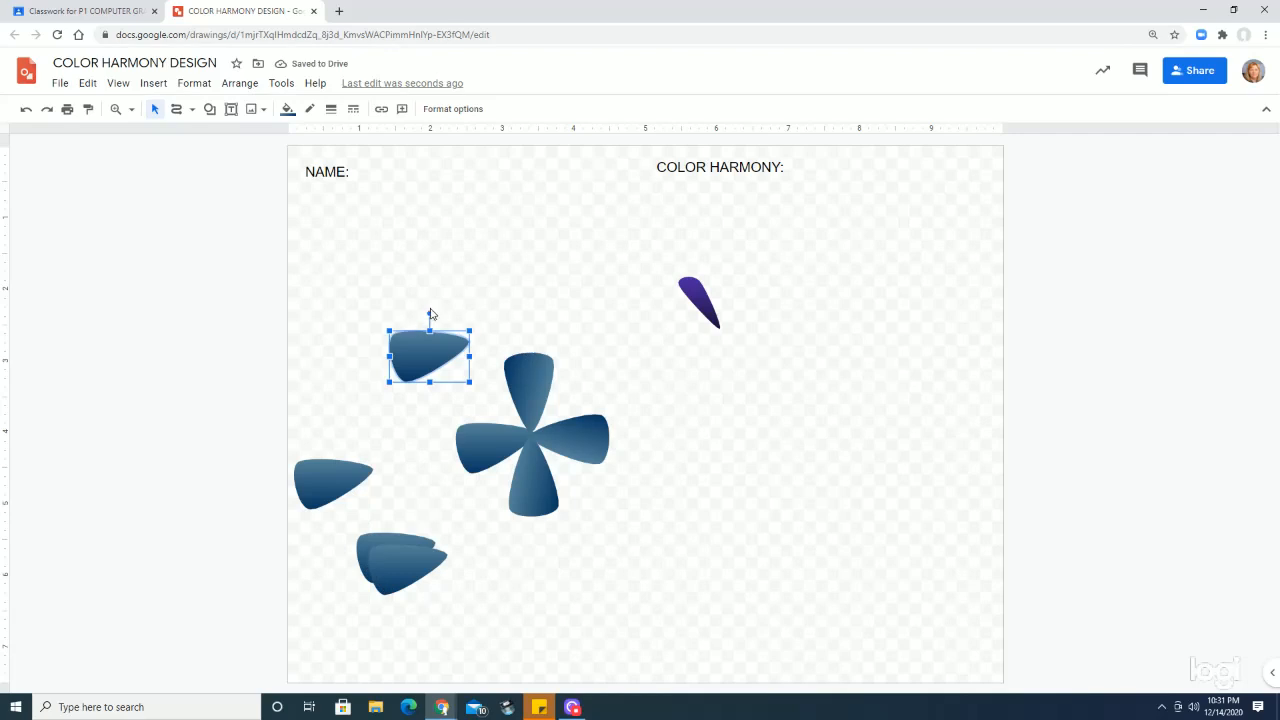
{"action": "left_click_drag", "start_coordinate": [427, 314], "coordinate": [491, 407]}
{"action": "left_click_drag", "start_coordinate": [336, 474], "coordinate": [508, 468]}
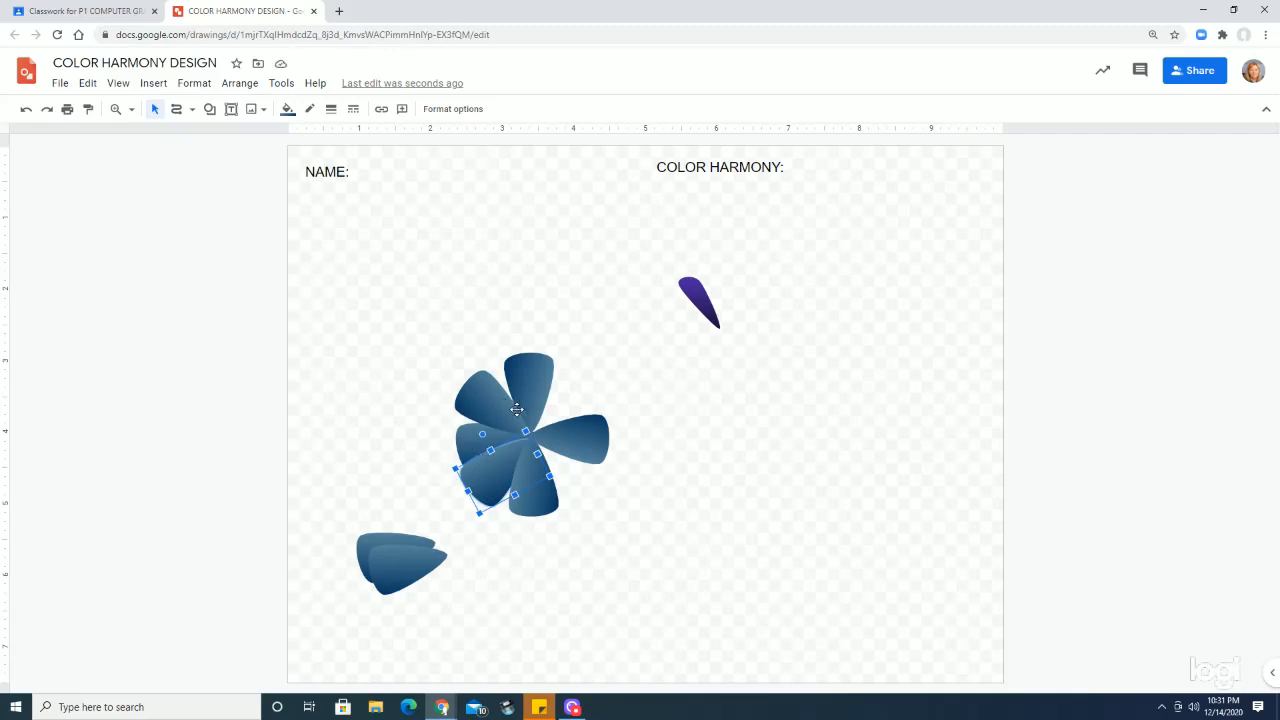
- Rotate the remaining petals into the flower's lower-right and upper-right gaps, and fine-tune the upper-left petal
{"action": "left_click_drag", "start_coordinate": [404, 566], "coordinate": [374, 582]}
{"action": "left_click_drag", "start_coordinate": [365, 588], "coordinate": [568, 482]}
{"action": "left_click", "coordinate": [395, 552]}
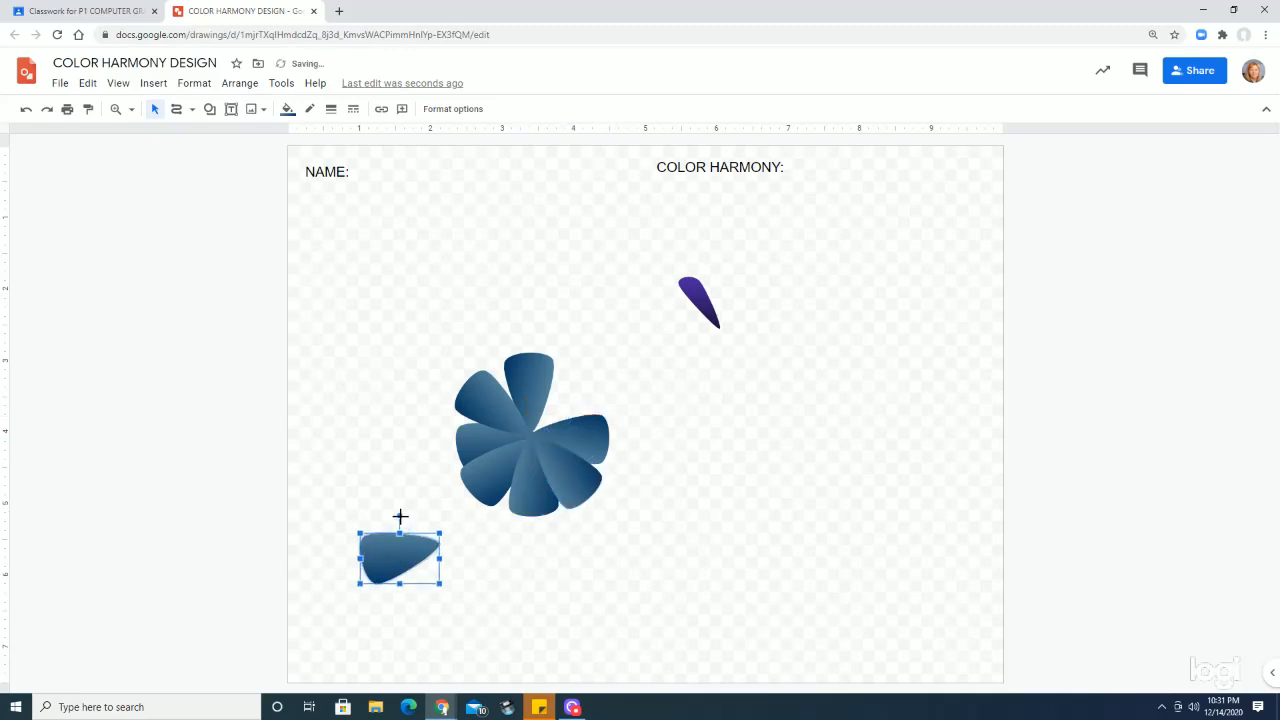
{"action": "mouse_move", "coordinate": [400, 516]}
{"action": "left_mouse_down"}
{"action": "mouse_move", "coordinate": [362, 642]}
{"action": "mouse_move", "coordinate": [420, 651]}
{"action": "mouse_move", "coordinate": [444, 640]}
{"action": "mouse_move", "coordinate": [424, 598]}
{"action": "left_mouse_up"}
{"action": "left_click_drag", "start_coordinate": [402, 555], "coordinate": [563, 397]}
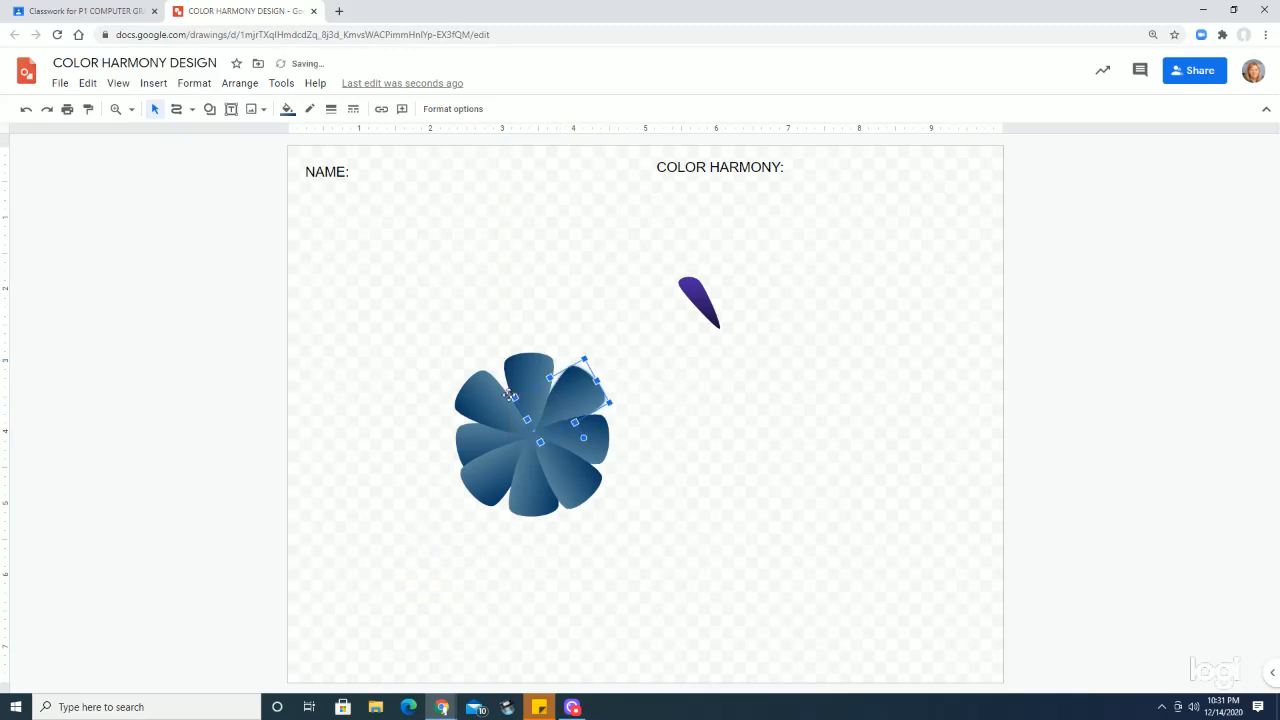
{"action": "left_click_drag", "start_coordinate": [483, 393], "coordinate": [527, 388]}
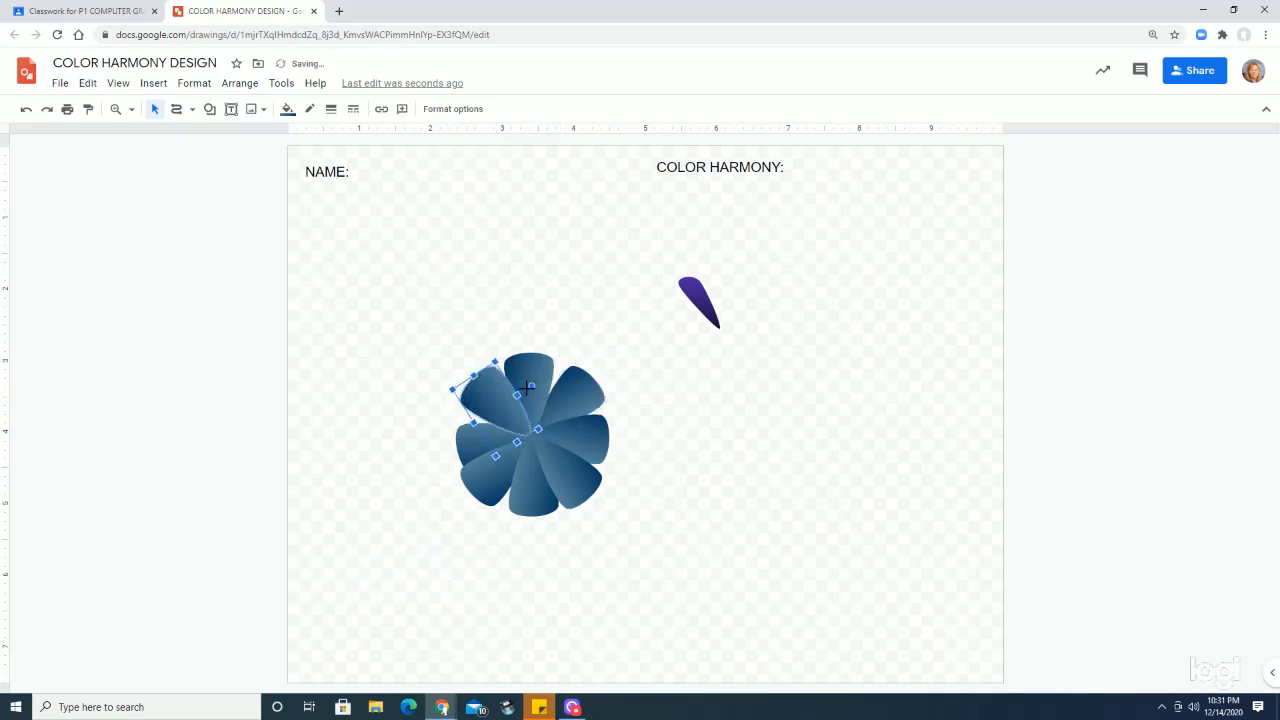
- Rotate and shift the flower's left petal upward to even out the gaps with its neighbouring petals
{"action": "left_click", "coordinate": [480, 432]}
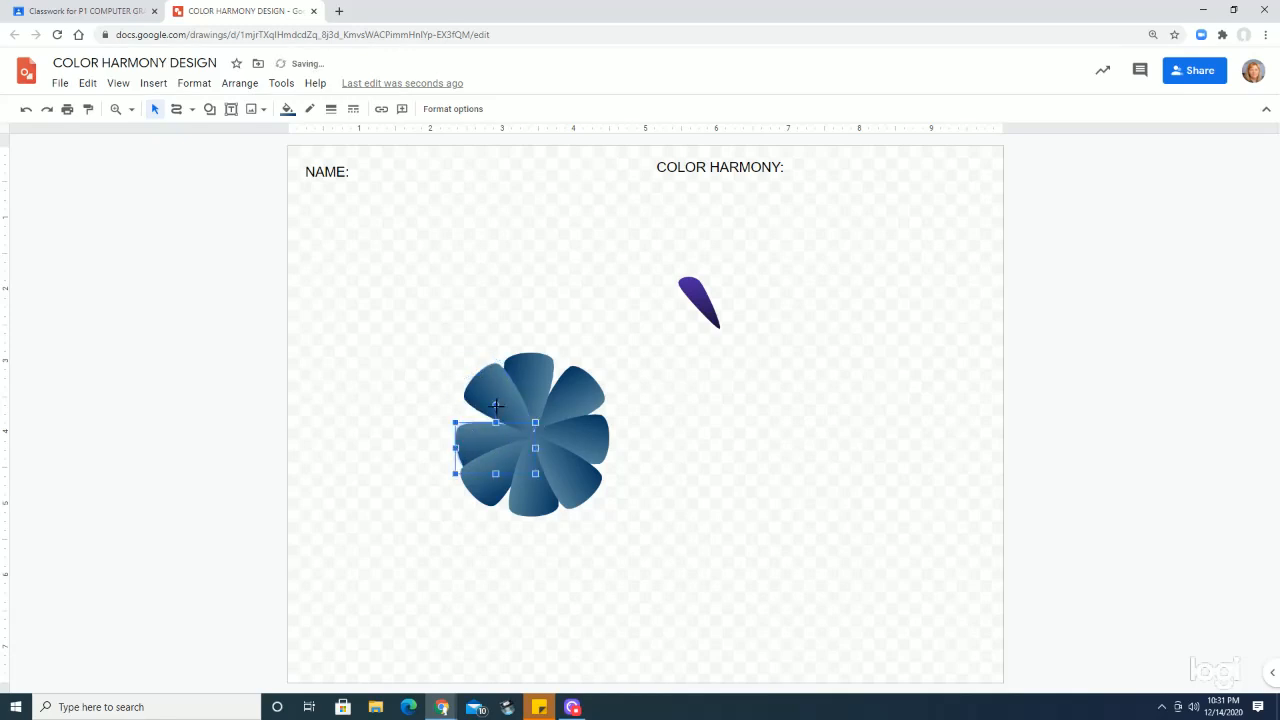
{"action": "left_click_drag", "start_coordinate": [497, 406], "coordinate": [490, 437]}
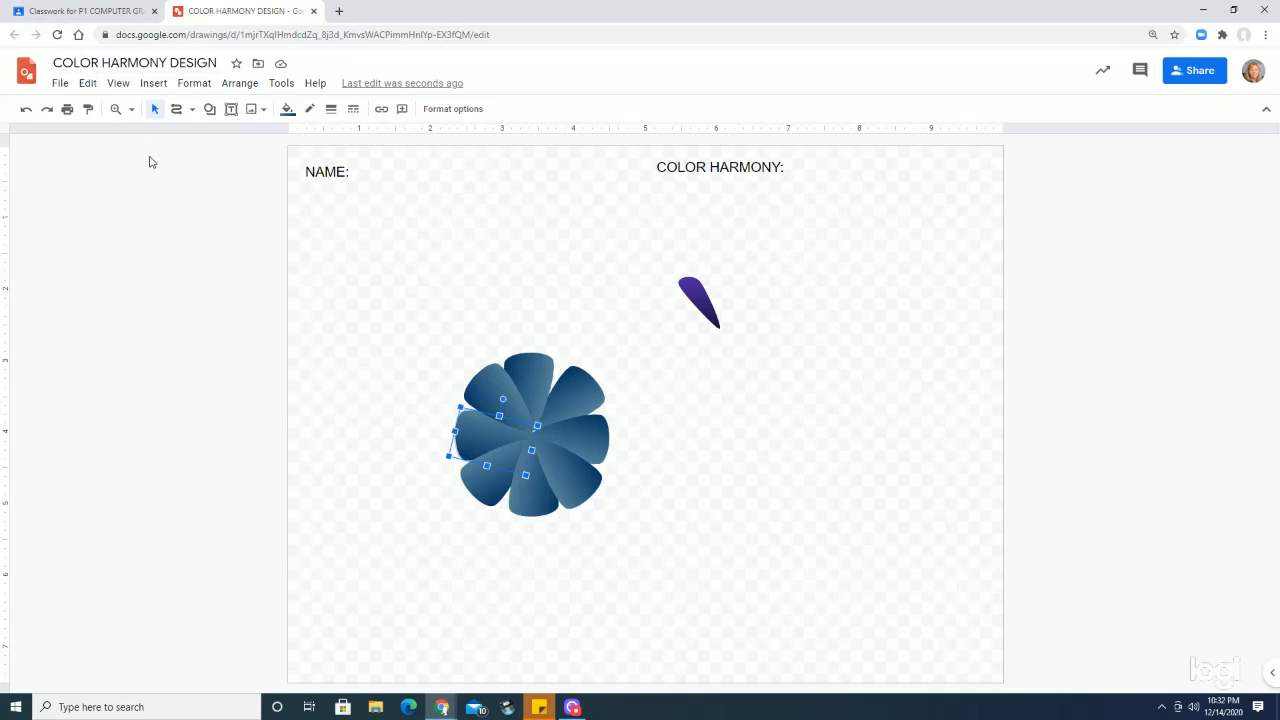
- Draw a small circle and place it over the flower's center, then shift the top petal slightly to the right
{"action": "left_click", "coordinate": [209, 109]}
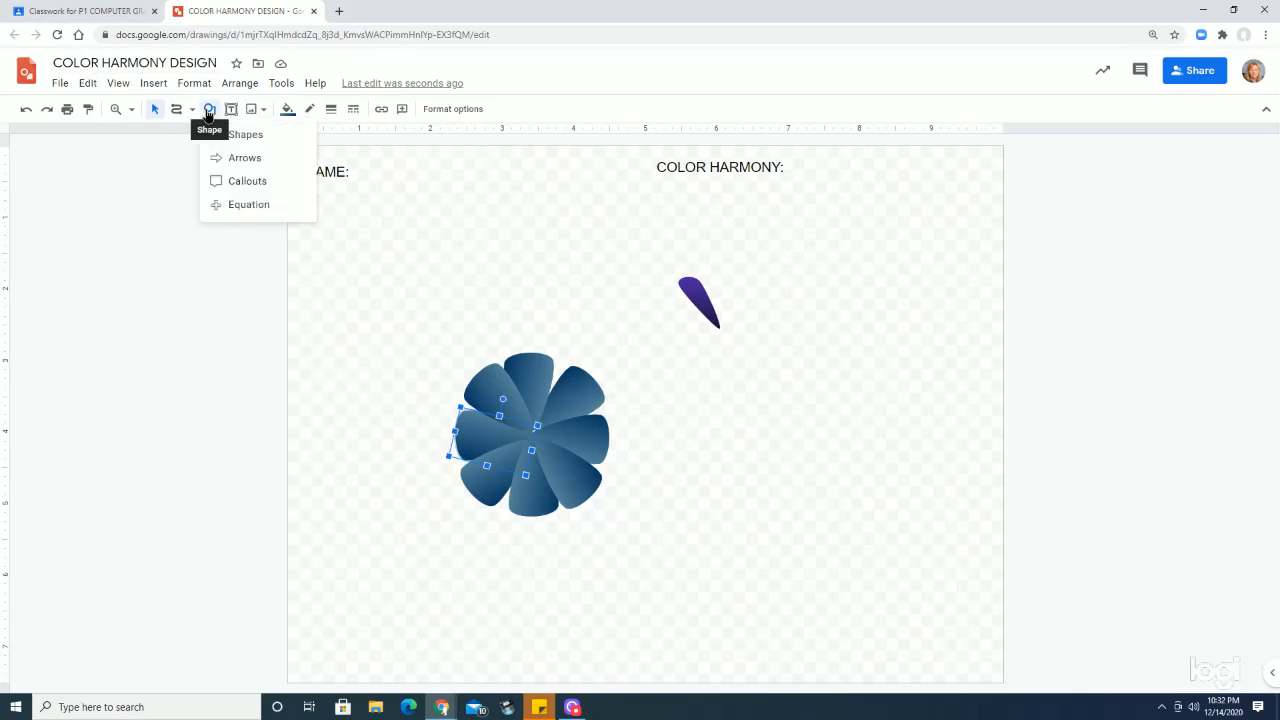
{"action": "mouse_move", "coordinate": [251, 137]}
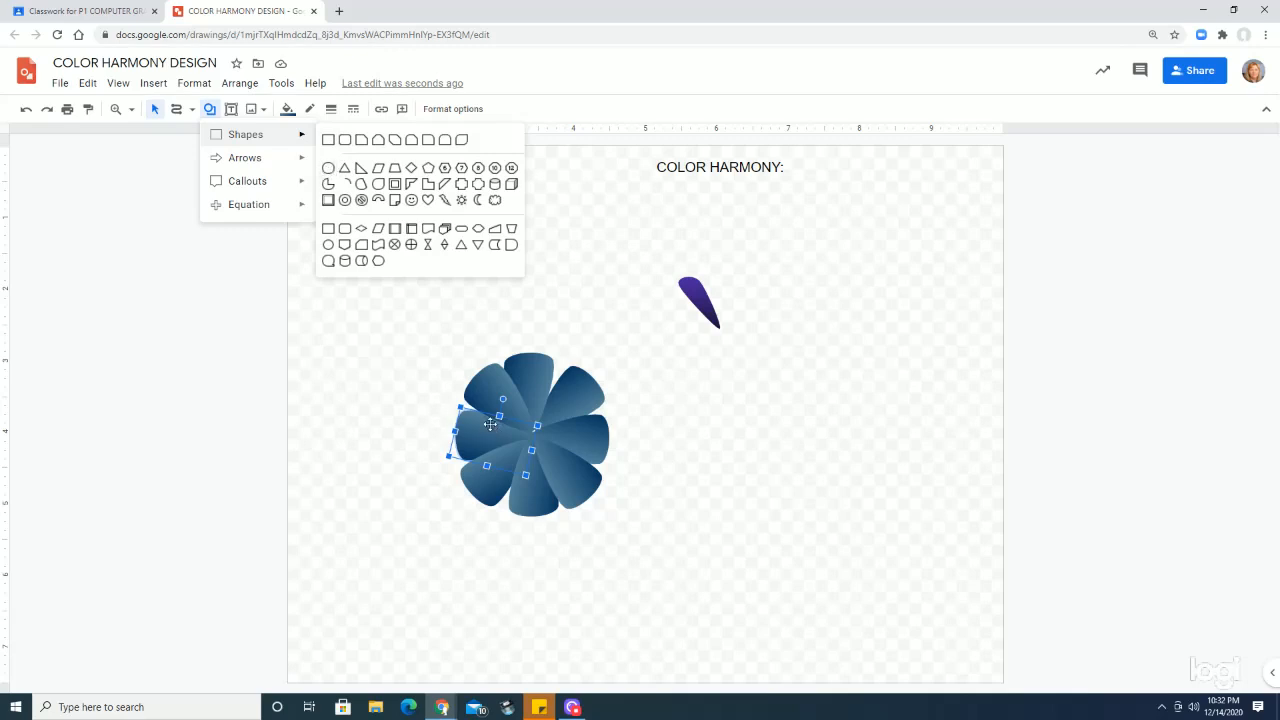
{"action": "left_click_drag", "start_coordinate": [357, 420], "coordinate": [377, 437]}
{"action": "left_click", "coordinate": [209, 110]}
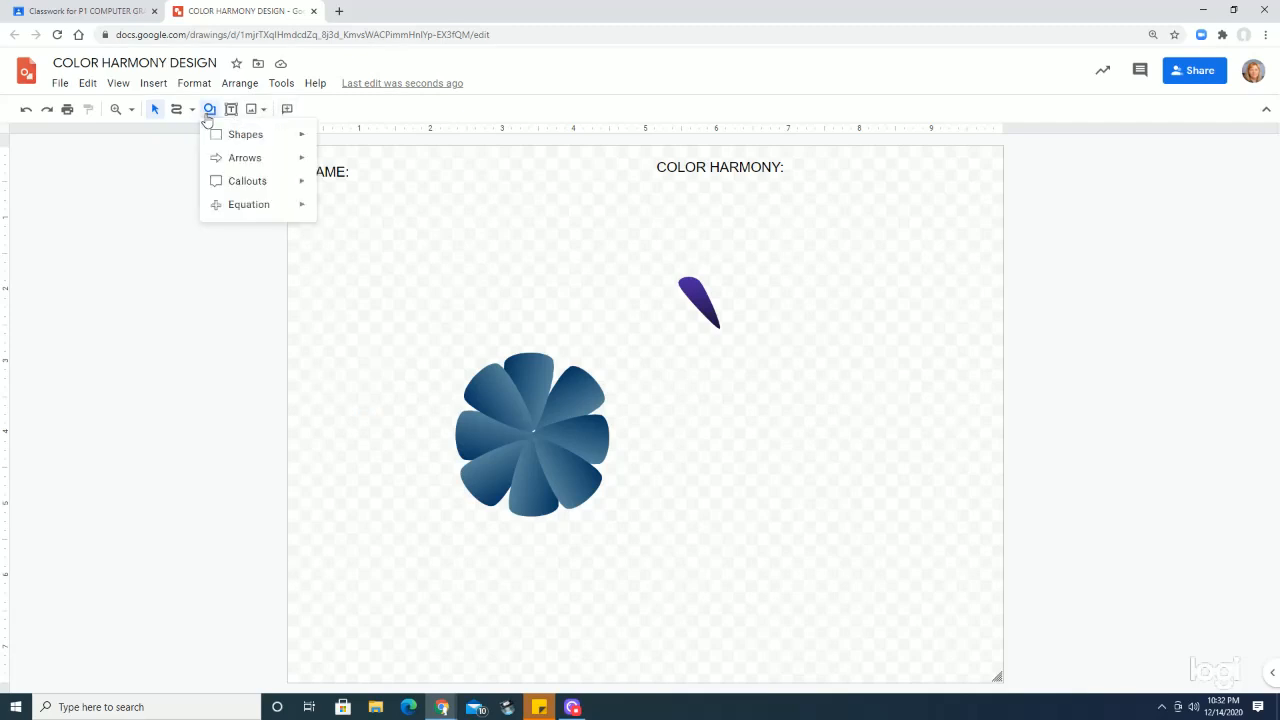
{"action": "mouse_move", "coordinate": [304, 139]}
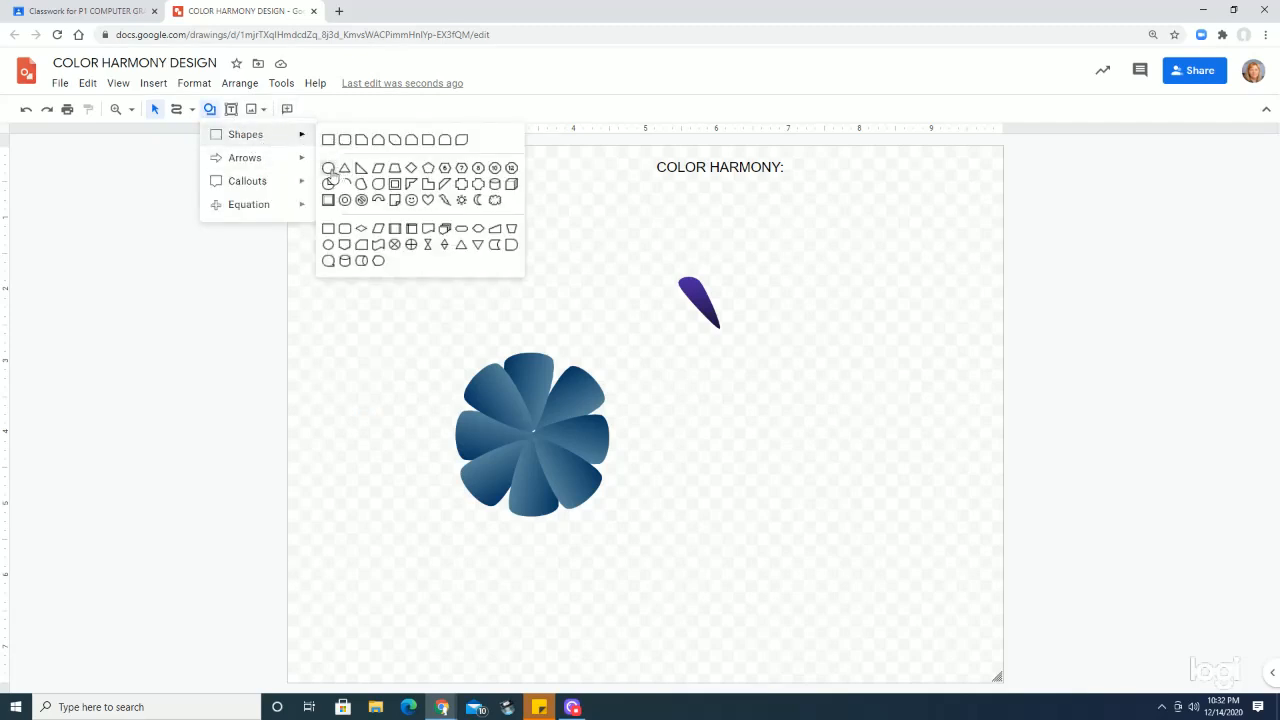
{"action": "left_click", "coordinate": [328, 167]}
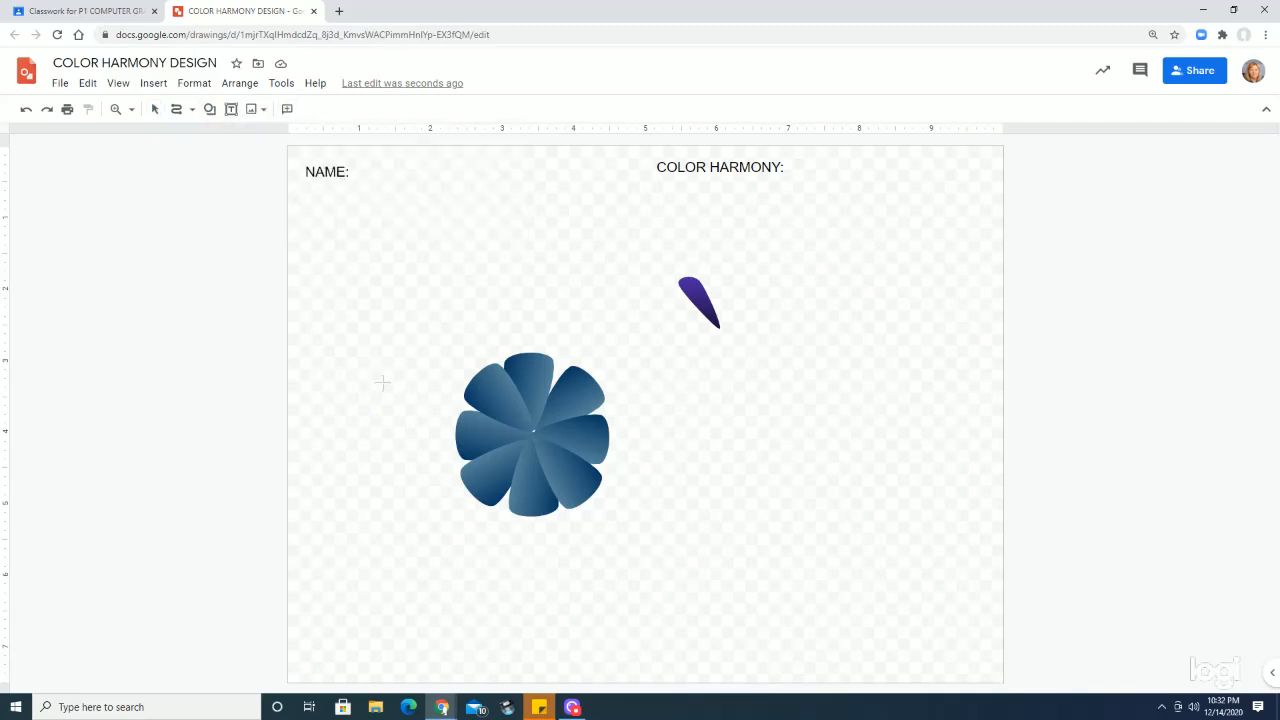
{"action": "left_click_drag", "start_coordinate": [381, 384], "coordinate": [398, 401]}
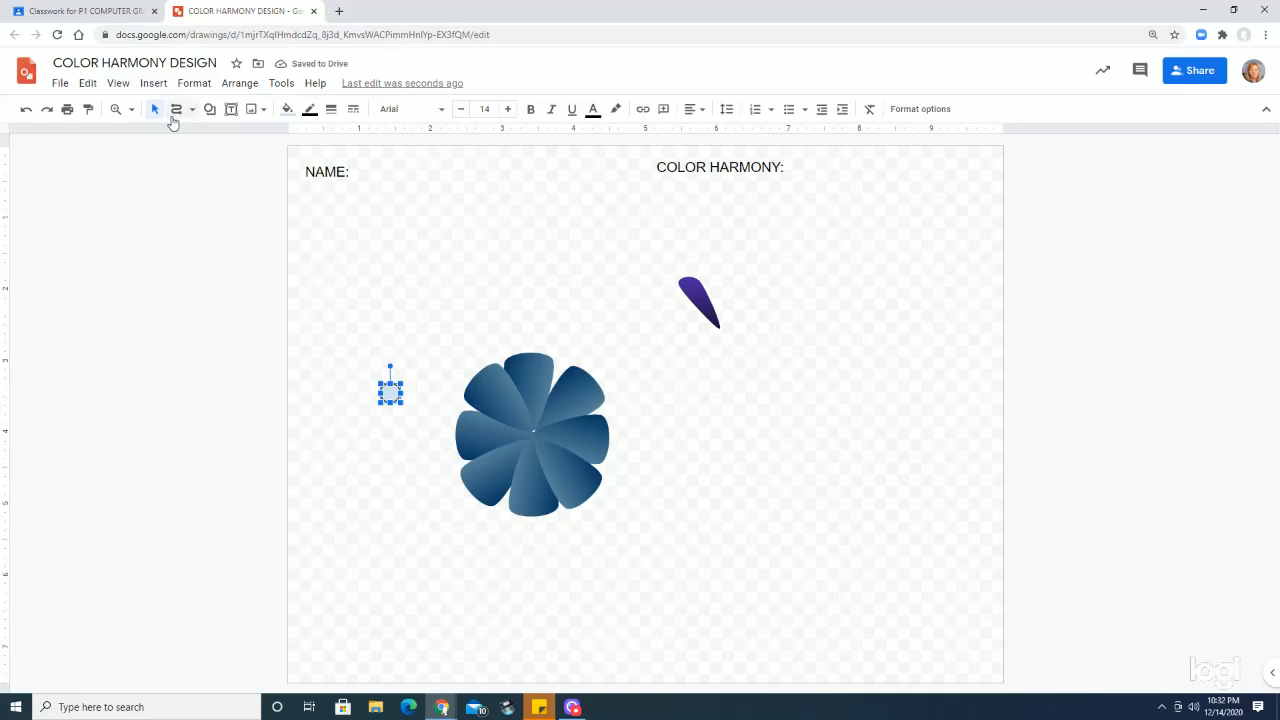
{"action": "left_click_drag", "start_coordinate": [390, 393], "coordinate": [529, 433]}
{"action": "left_click_drag", "start_coordinate": [531, 371], "coordinate": [541, 378]}
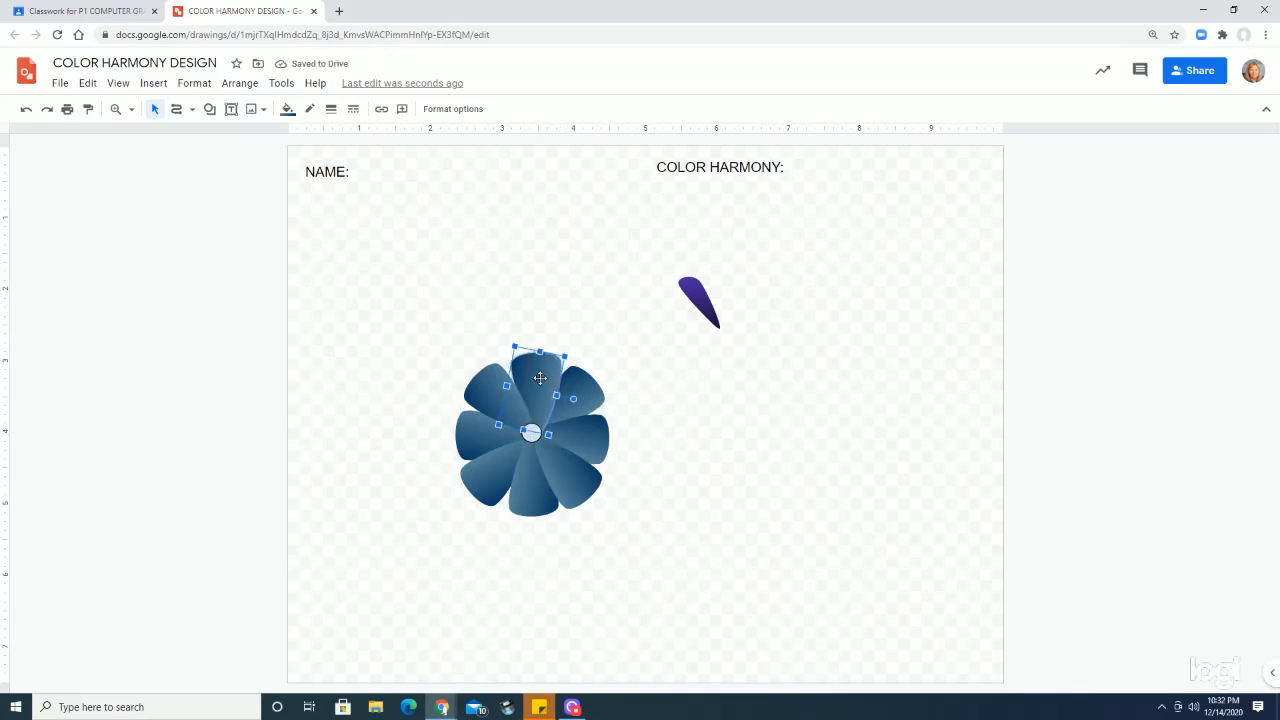
- Try bringing the top petal to the front, over the center circle, and undo the order change
{"action": "left_click", "coordinate": [240, 84]}
{"action": "mouse_move", "coordinate": [266, 114]}
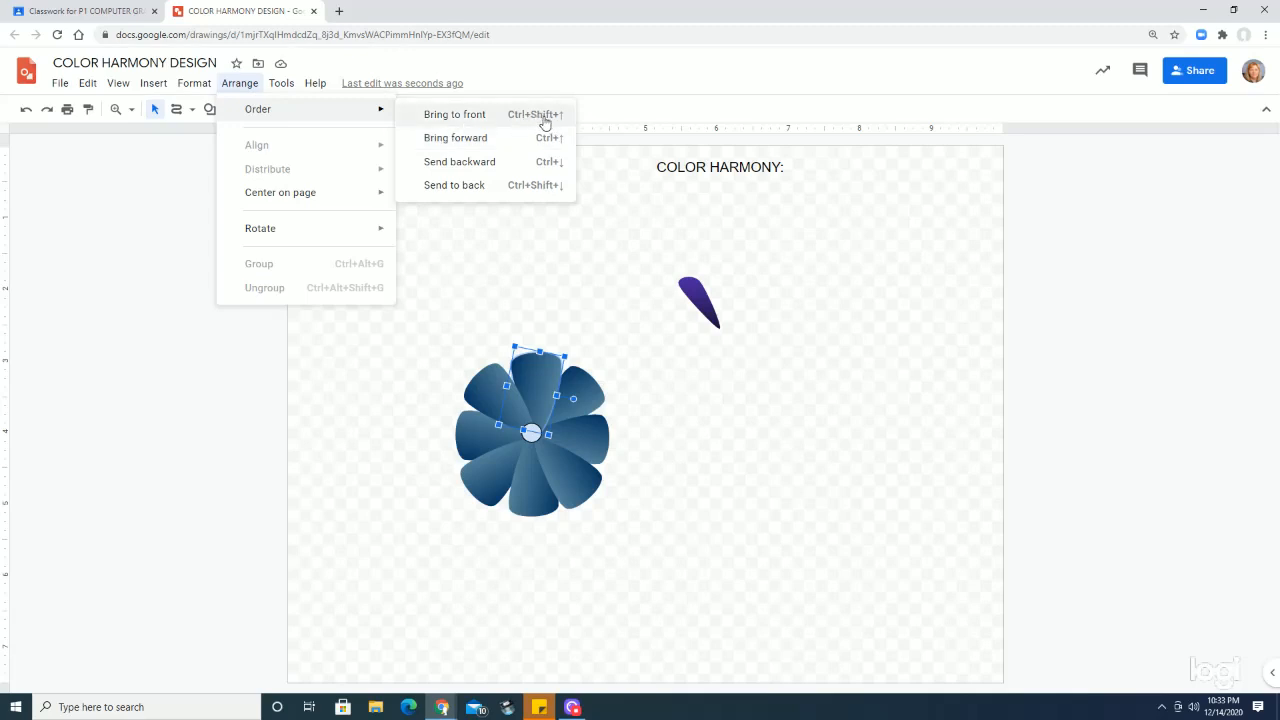
{"action": "left_click", "coordinate": [542, 385]}
{"action": "right_click", "coordinate": [542, 385]}
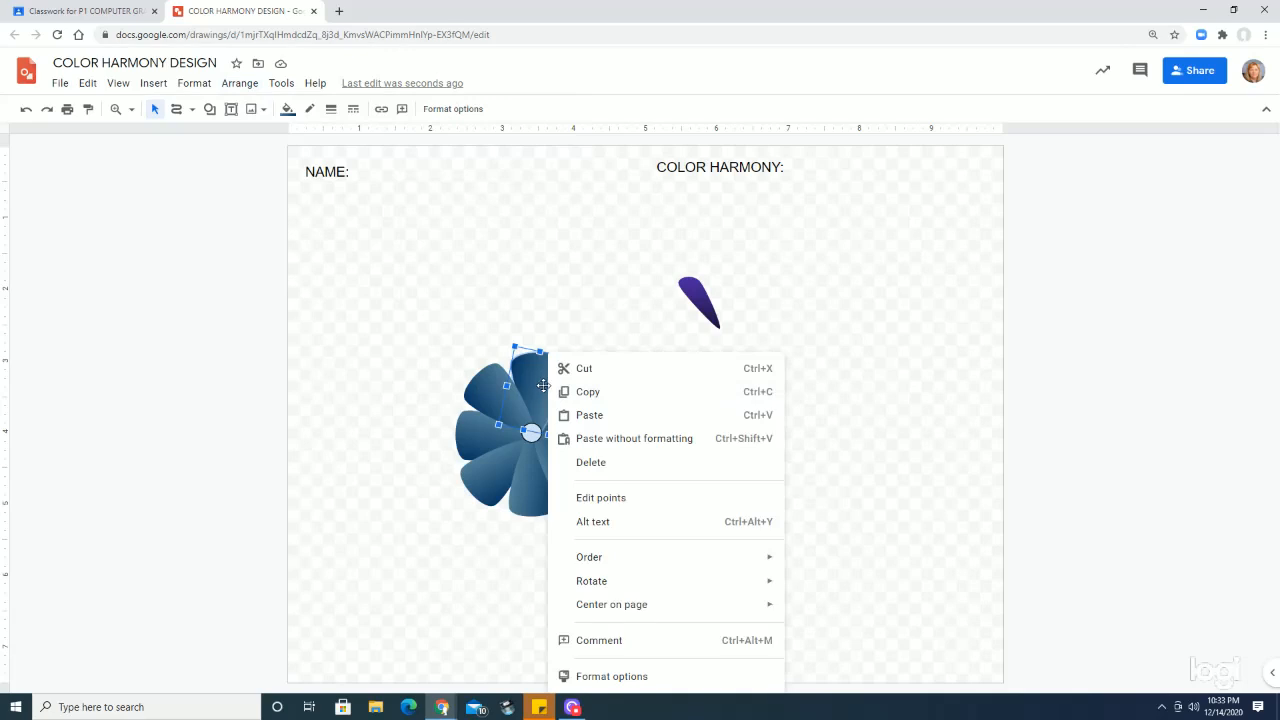
{"action": "mouse_move", "coordinate": [646, 560]}
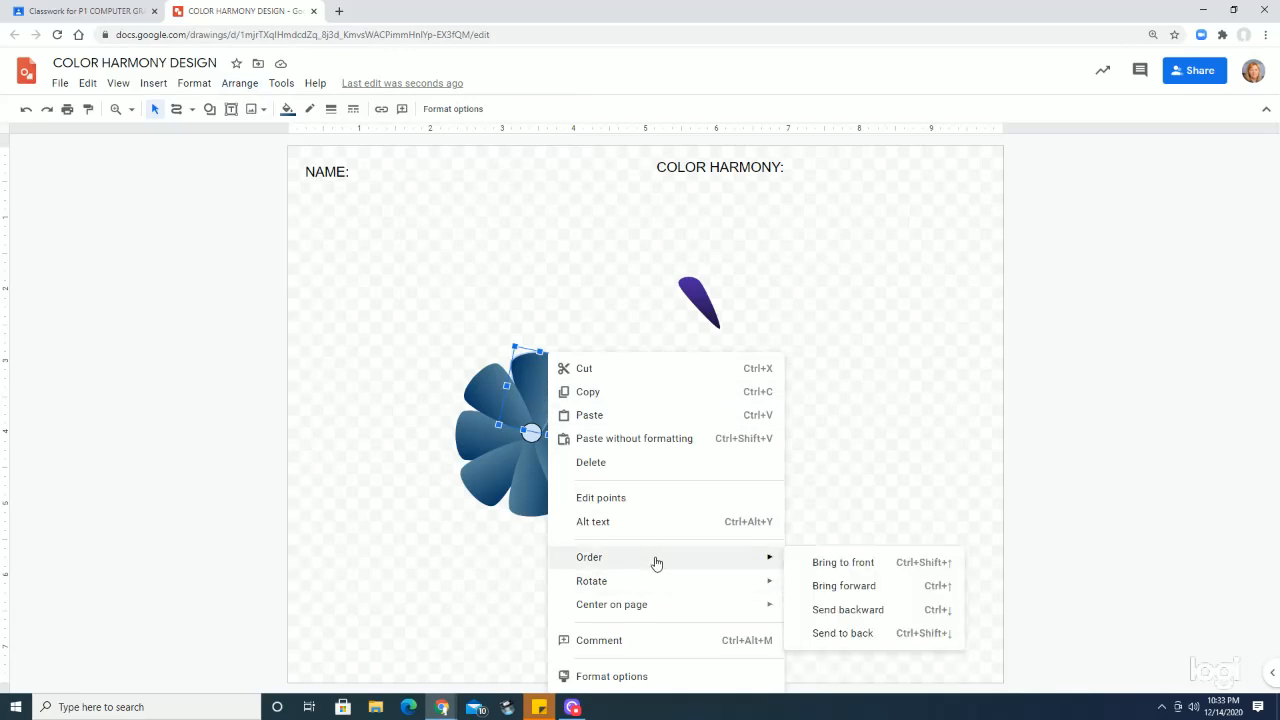
{"action": "left_click", "coordinate": [825, 566]}
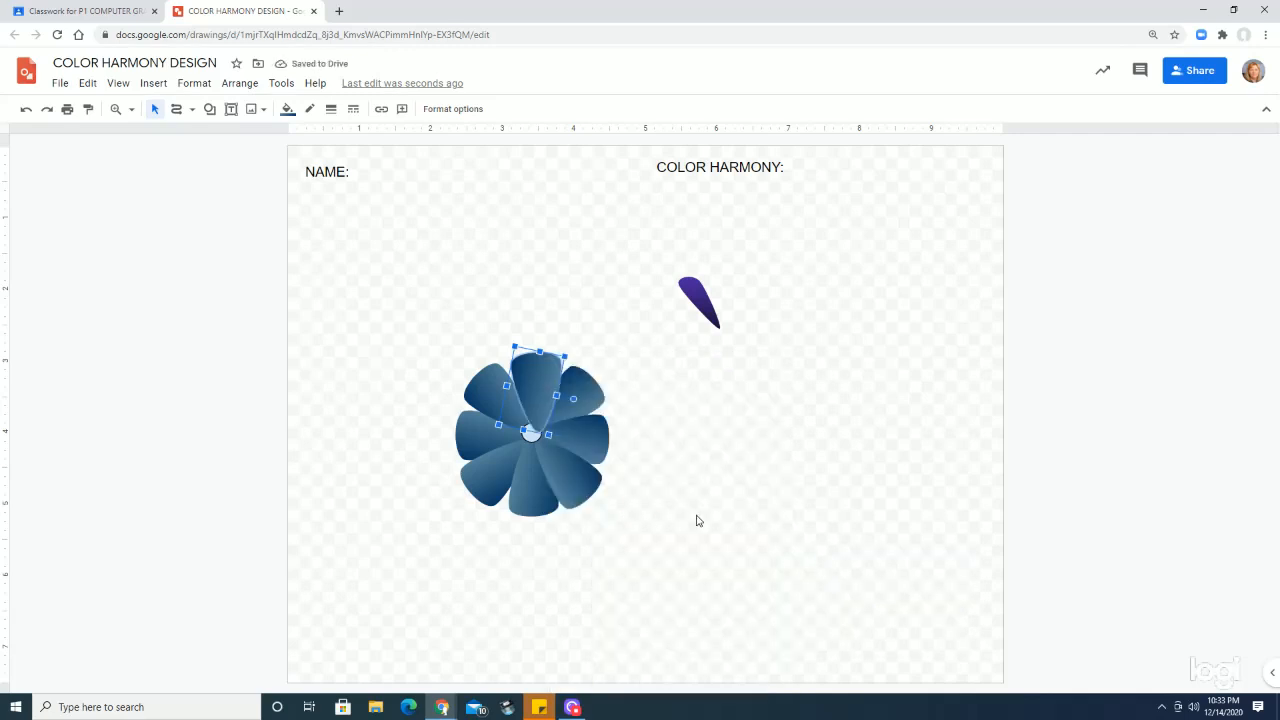
{"action": "right_click", "coordinate": [538, 375]}
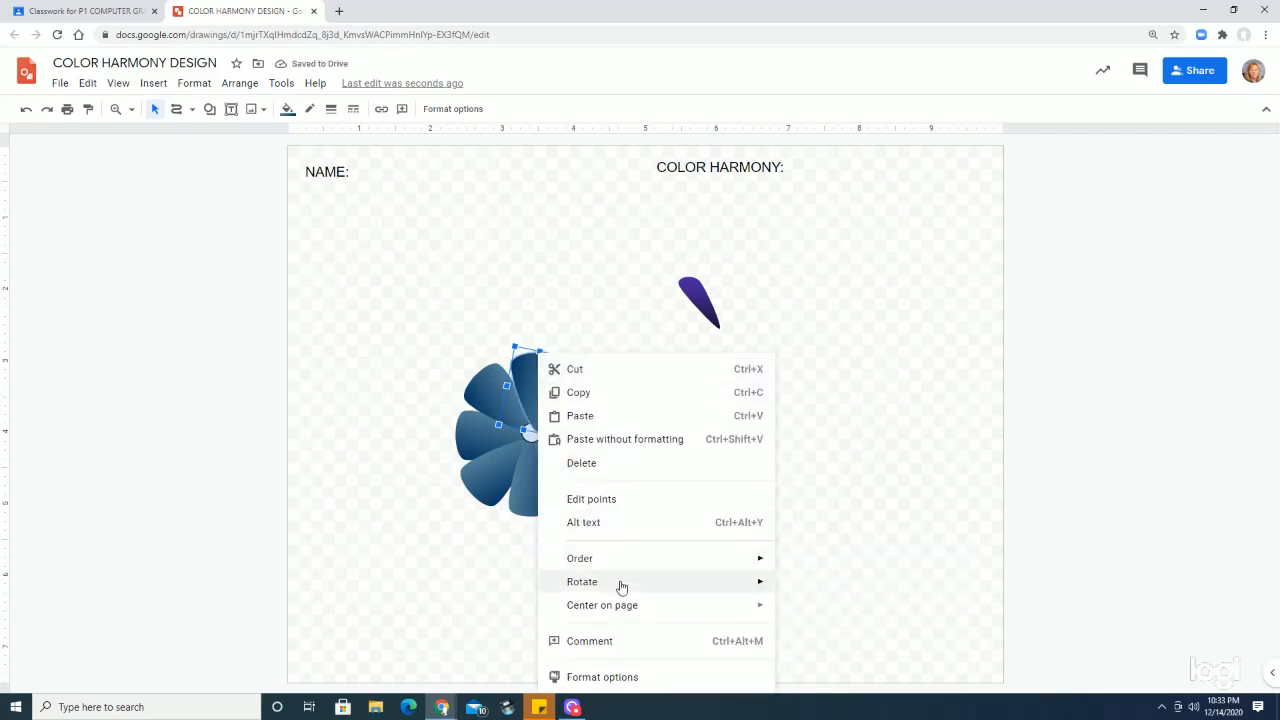
{"action": "mouse_move", "coordinate": [620, 592]}
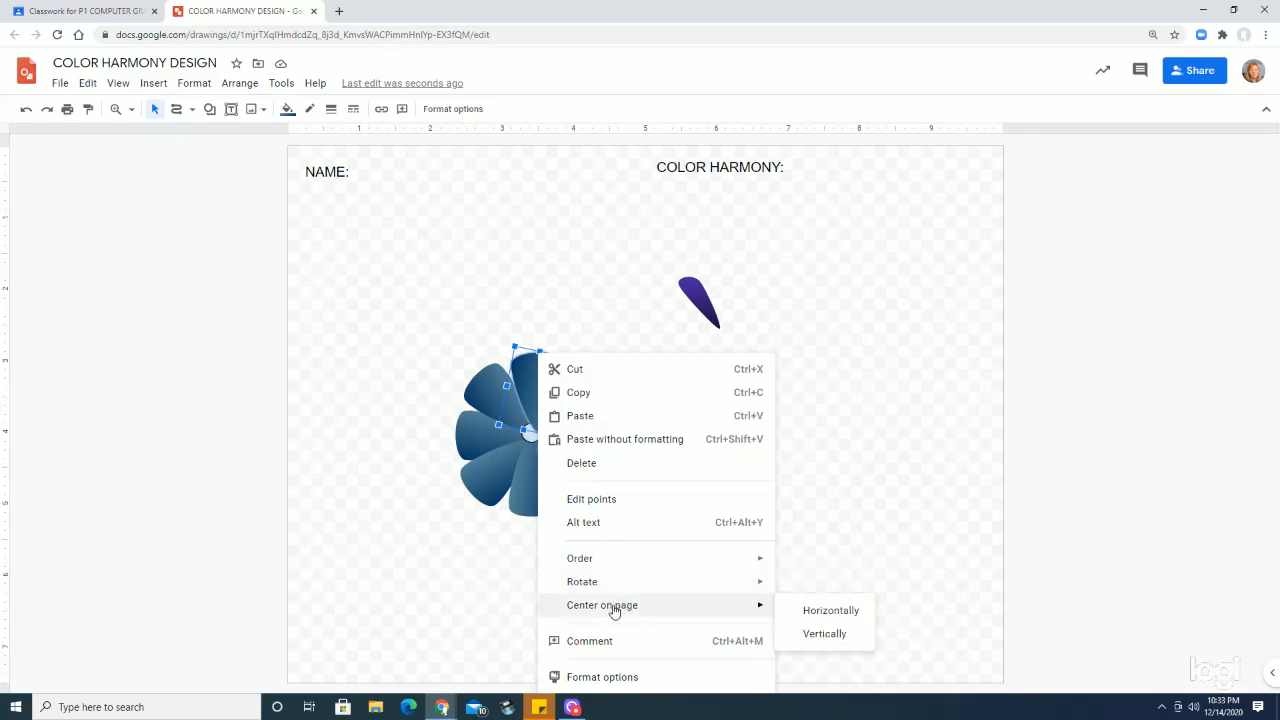
{"action": "left_click", "coordinate": [922, 446]}
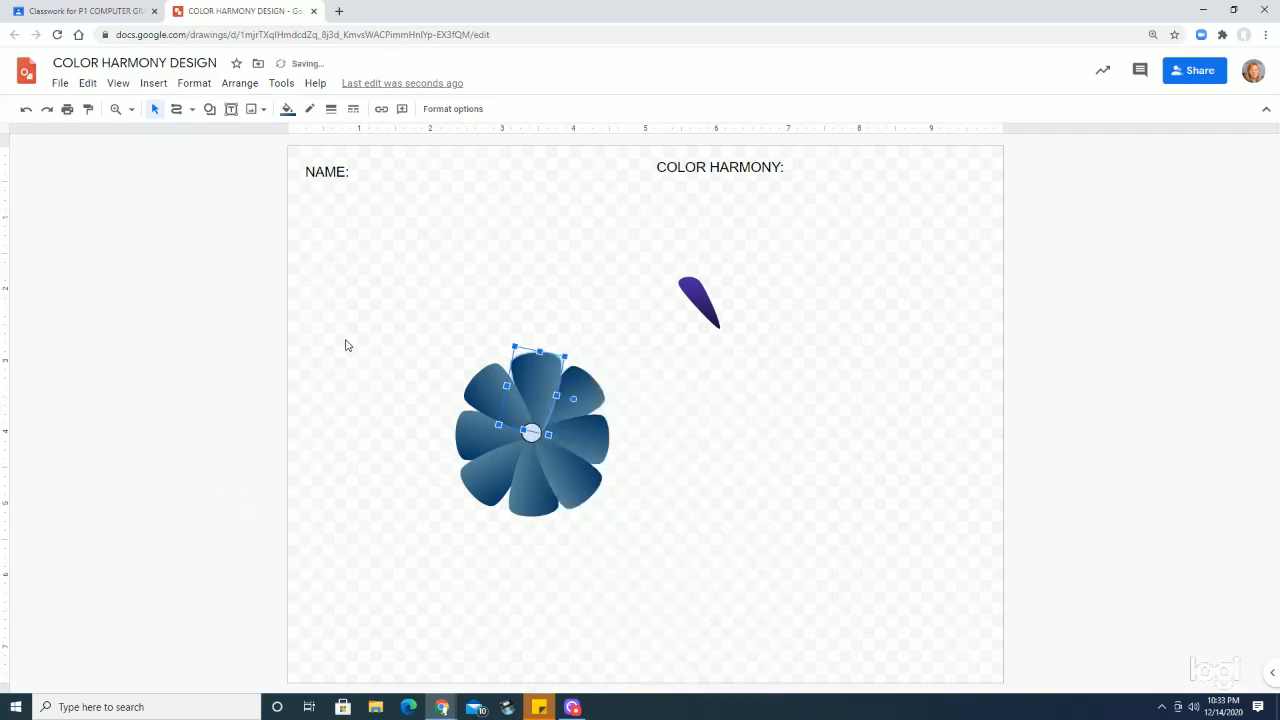
- Select all the blue petals together with the center circle and group them into one flower
{"action": "left_click", "coordinate": [408, 336]}
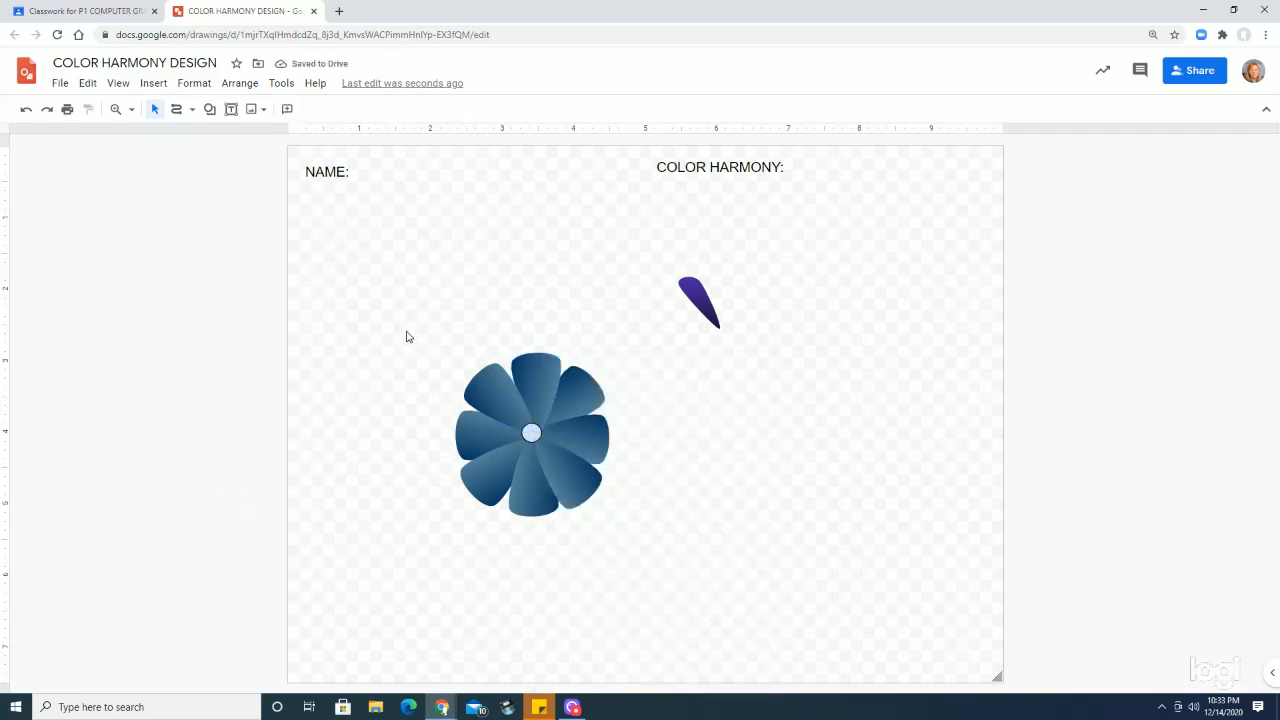
{"action": "left_click_drag", "start_coordinate": [412, 334], "coordinate": [618, 561]}
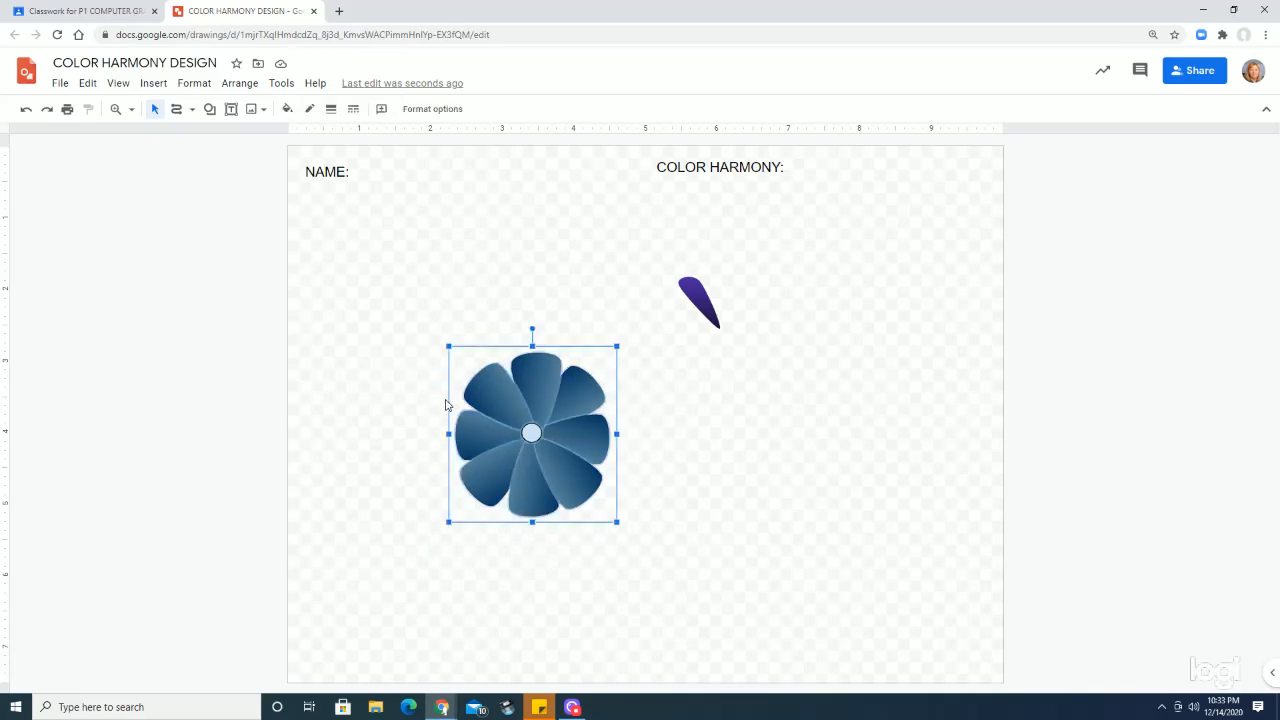
{"action": "right_click", "coordinate": [496, 392]}
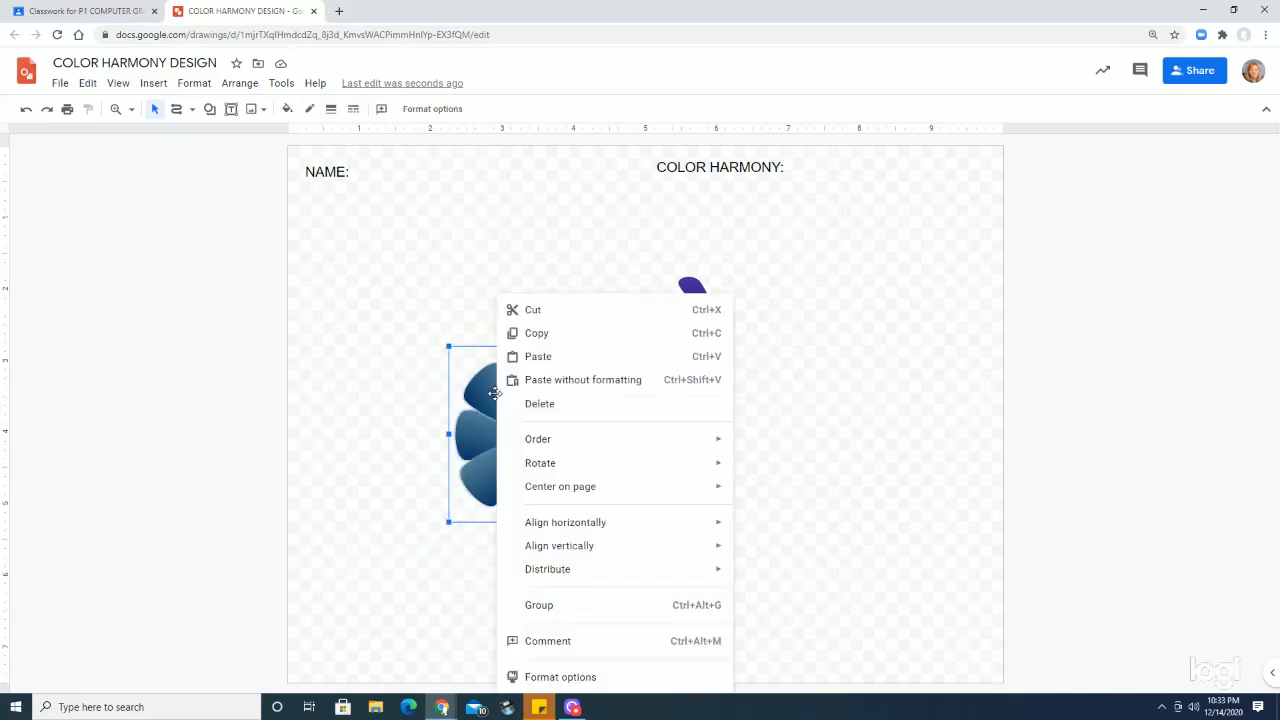
{"action": "left_click", "coordinate": [540, 605]}
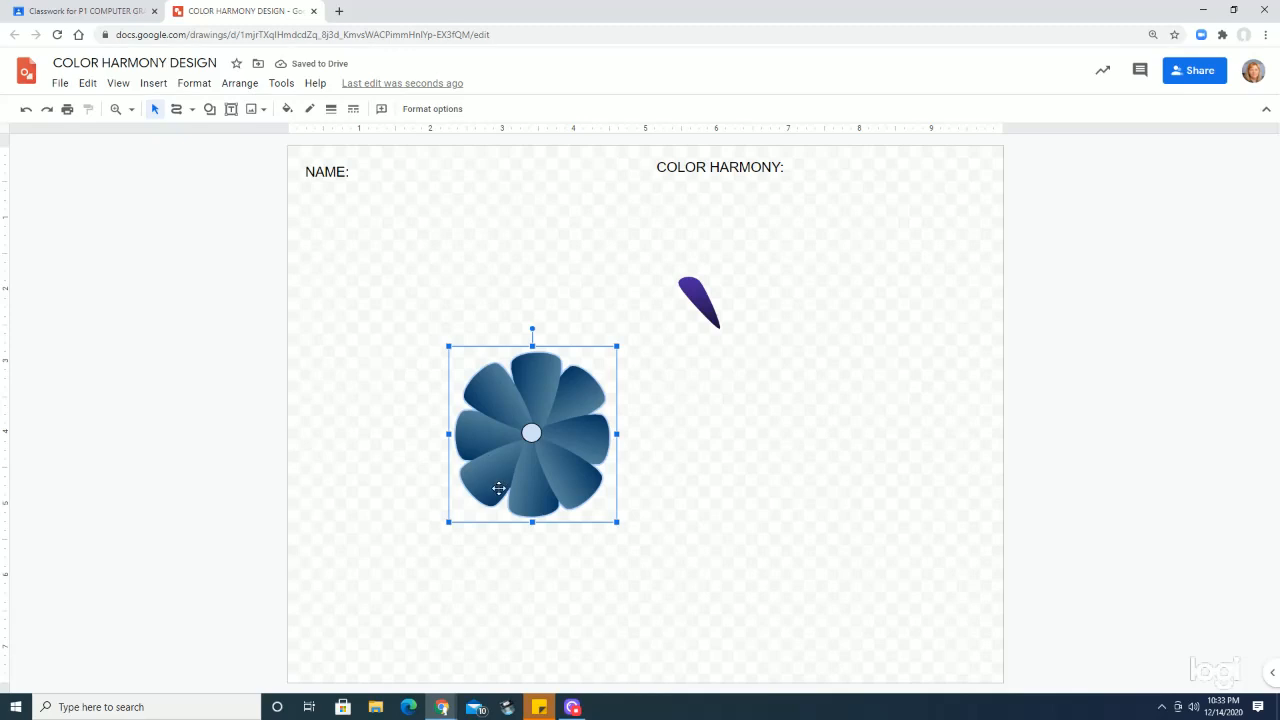
- Duplicate the flower, move the copy to the right of the original, and shrink it with roughly matching proportions
{"action": "key", "text": "ctrl+d"}
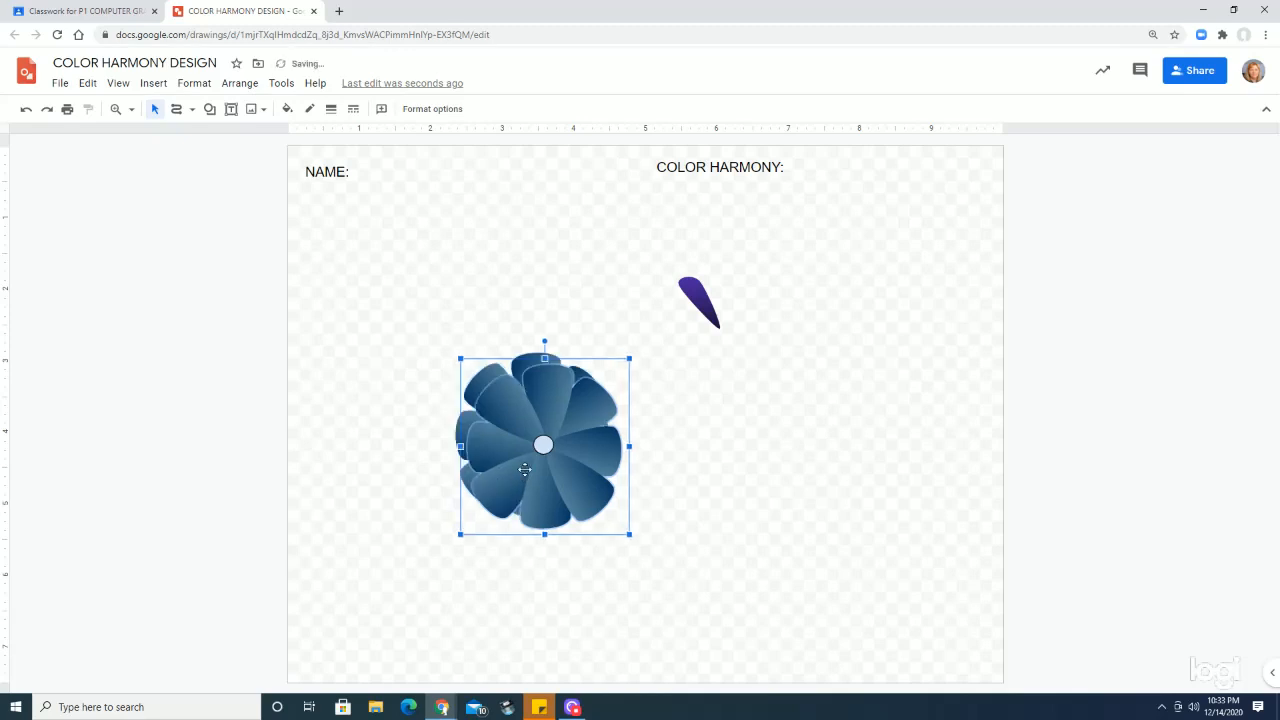
{"action": "left_click_drag", "start_coordinate": [537, 420], "coordinate": [786, 442]}
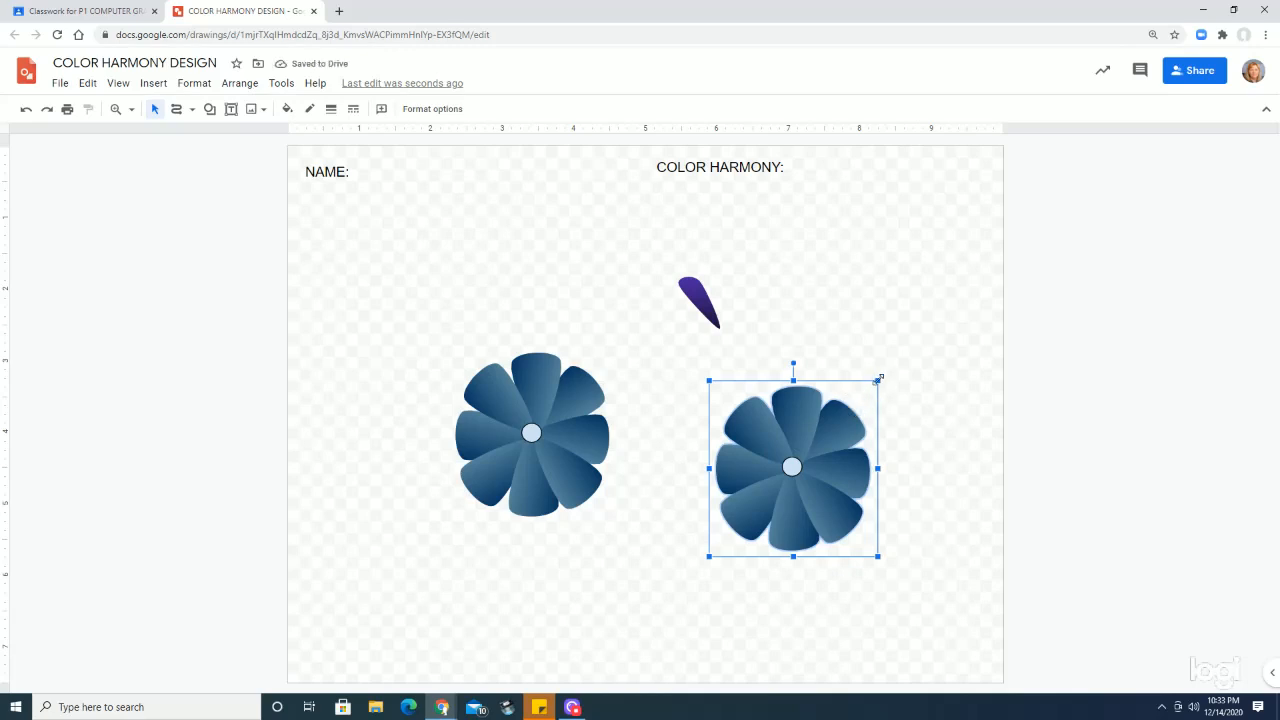
{"action": "left_click_drag", "start_coordinate": [877, 380], "coordinate": [762, 418]}
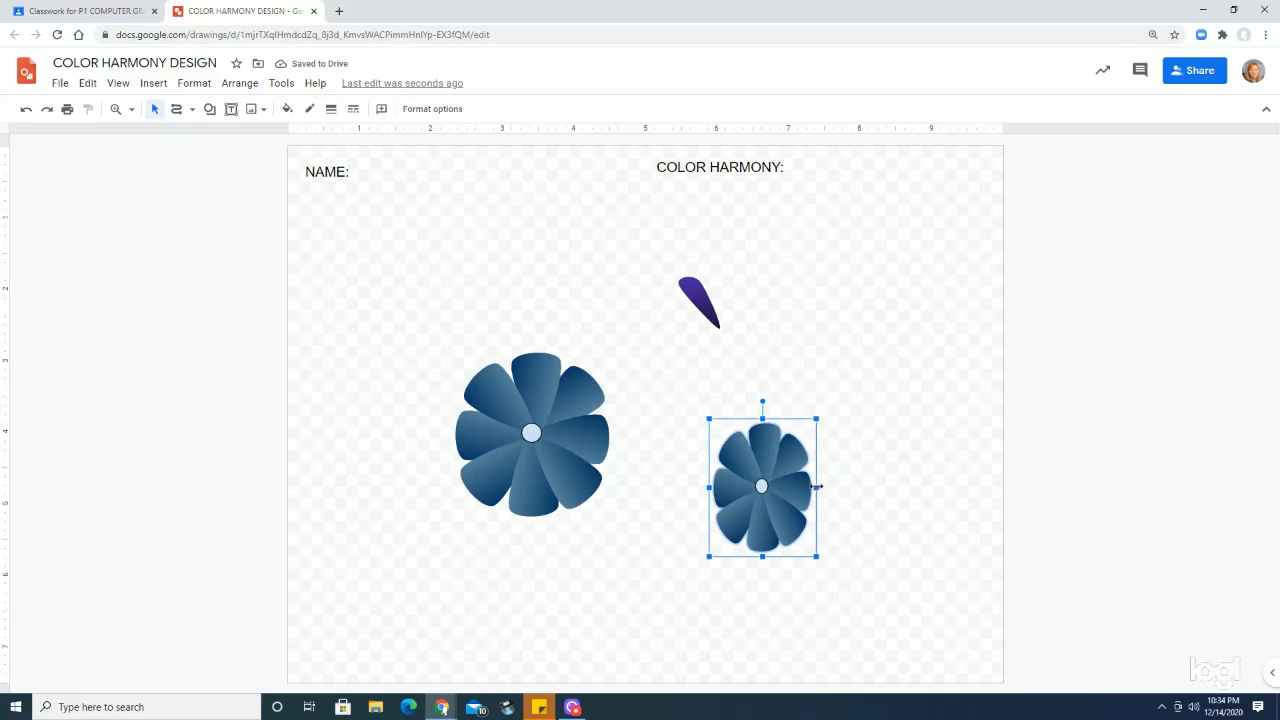
{"action": "left_click_drag", "start_coordinate": [816, 486], "coordinate": [829, 486]}
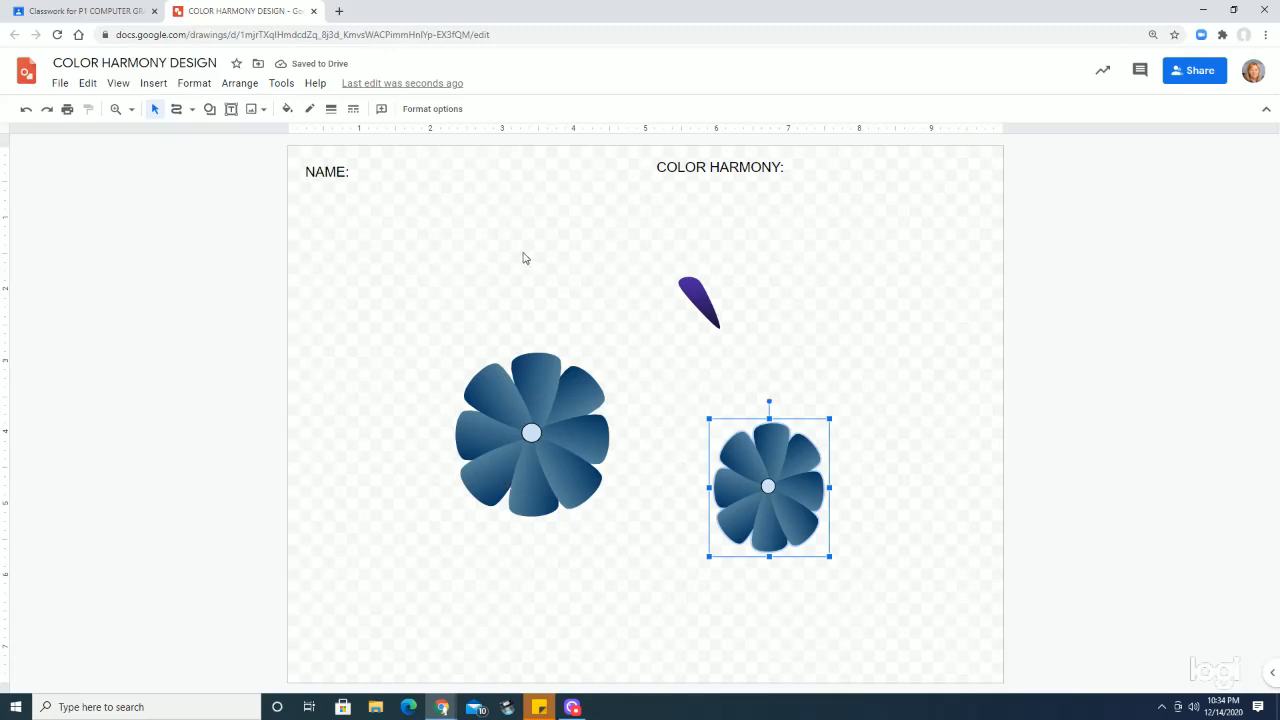
- Move the single purple petal slightly up and to the left
{"action": "left_click", "coordinate": [706, 298]}
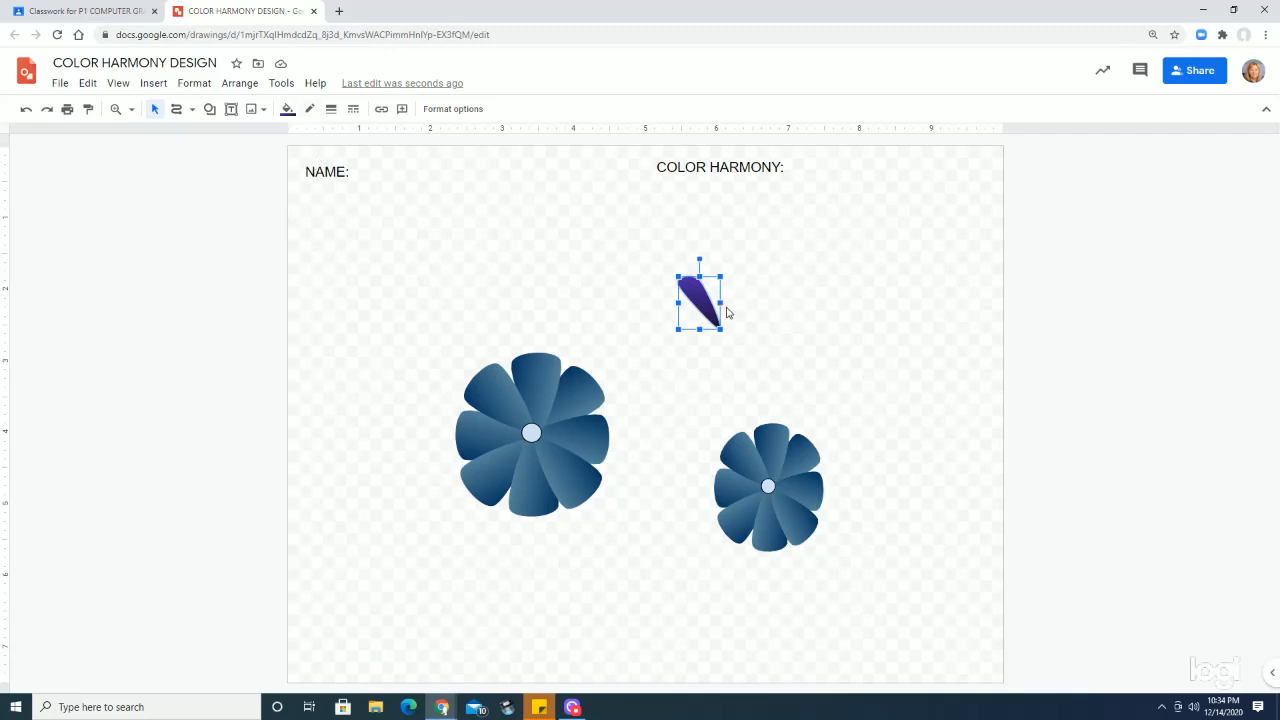
{"action": "left_click_drag", "start_coordinate": [704, 298], "coordinate": [696, 270]}
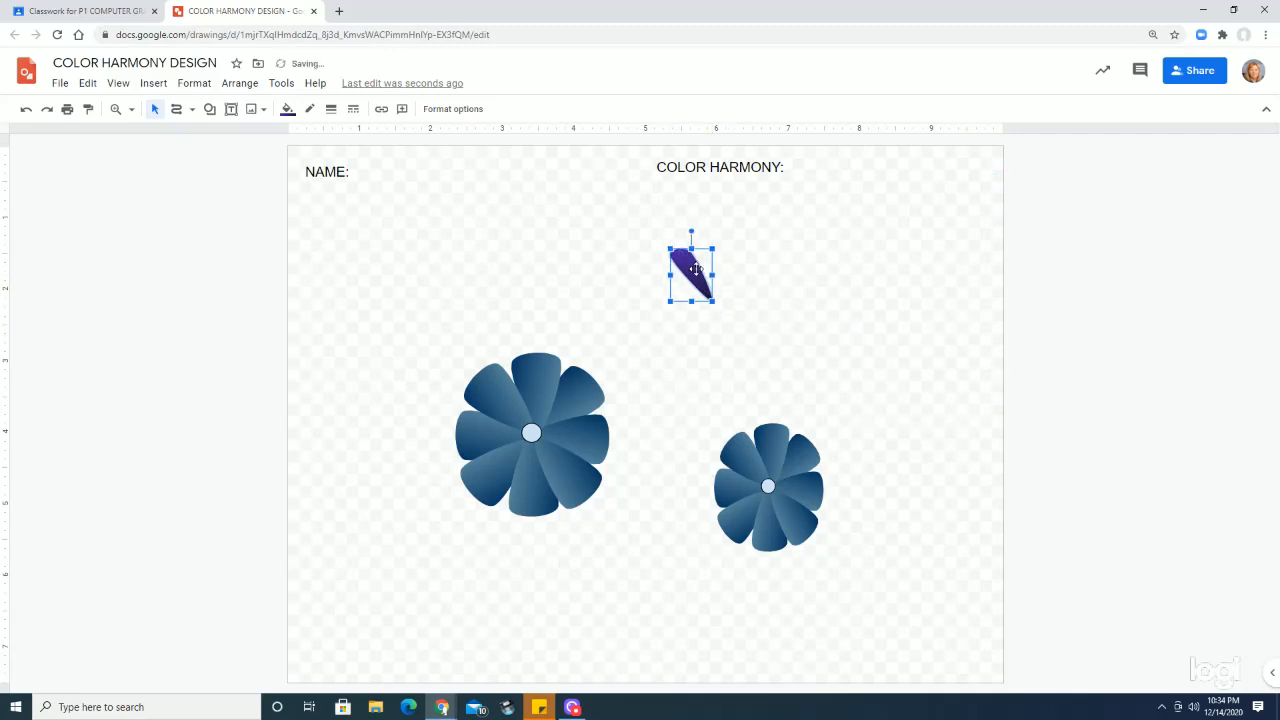
- Set the drawing's background to the light purple linear gradient
{"action": "right_click", "coordinate": [389, 255]}
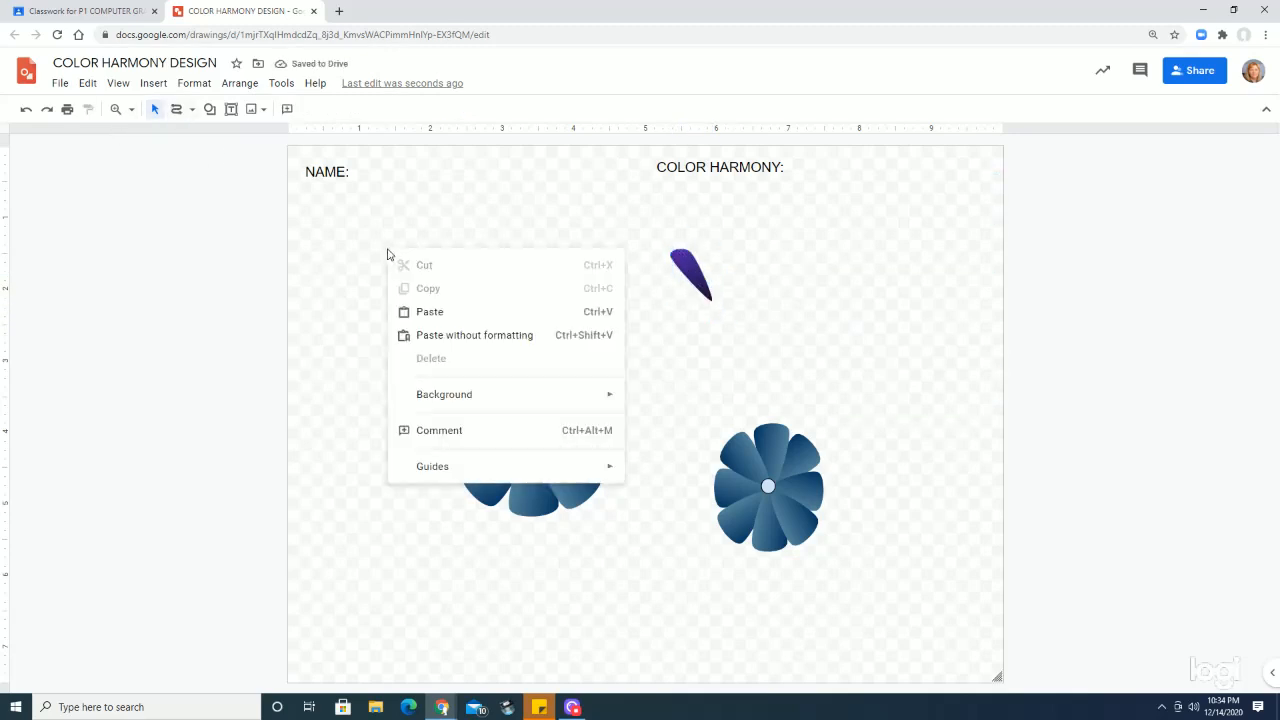
{"action": "mouse_move", "coordinate": [428, 402]}
{"action": "mouse_move", "coordinate": [486, 400]}
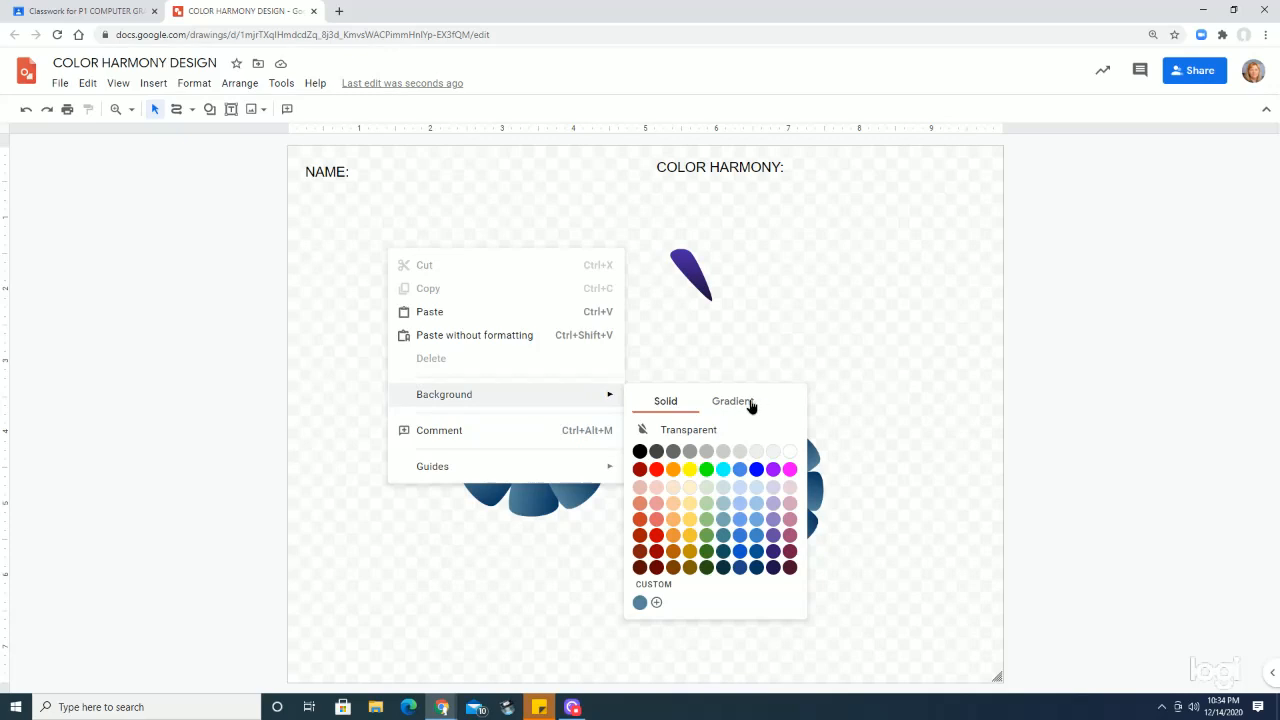
{"action": "left_click", "coordinate": [734, 403]}
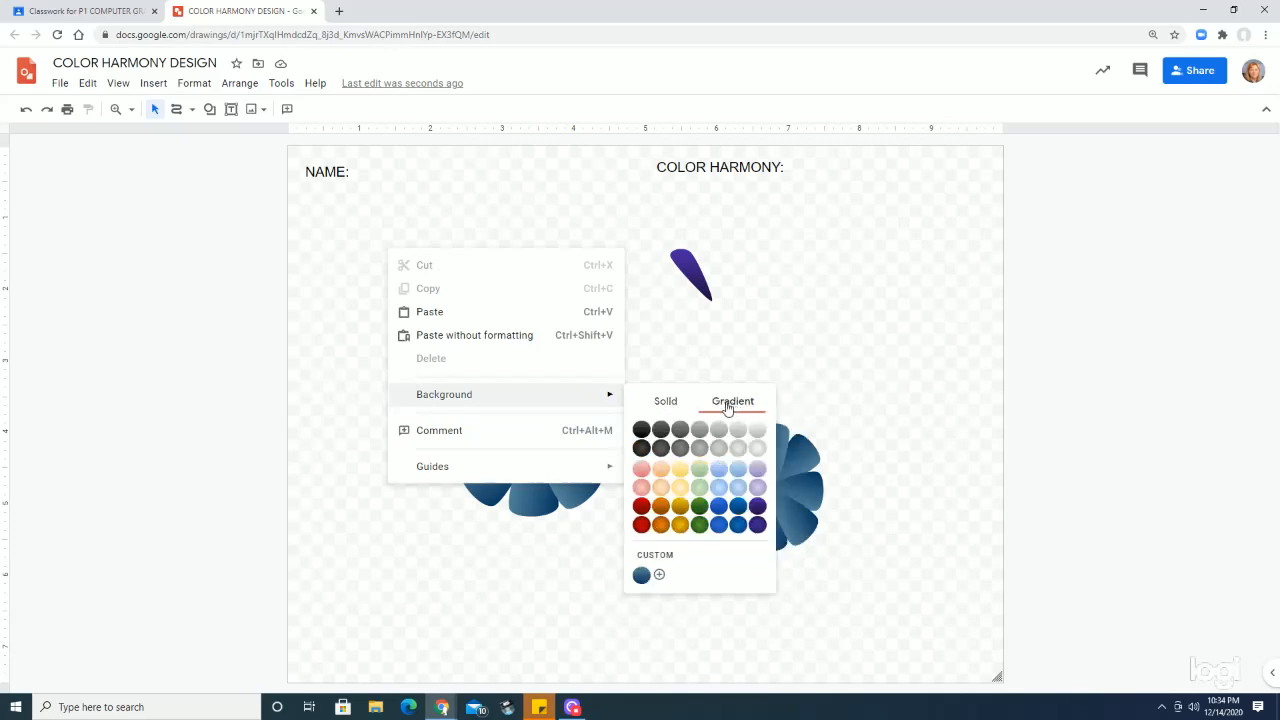
{"action": "mouse_move", "coordinate": [611, 397]}
{"action": "left_click", "coordinate": [757, 470]}
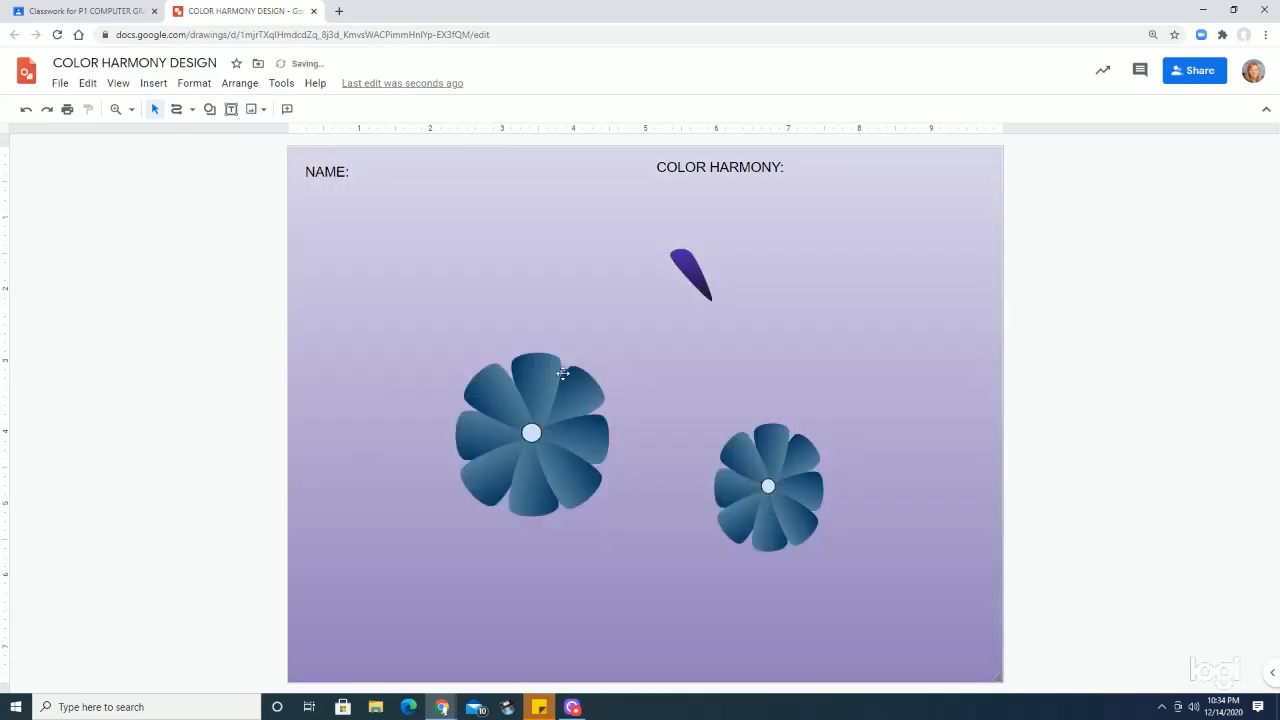
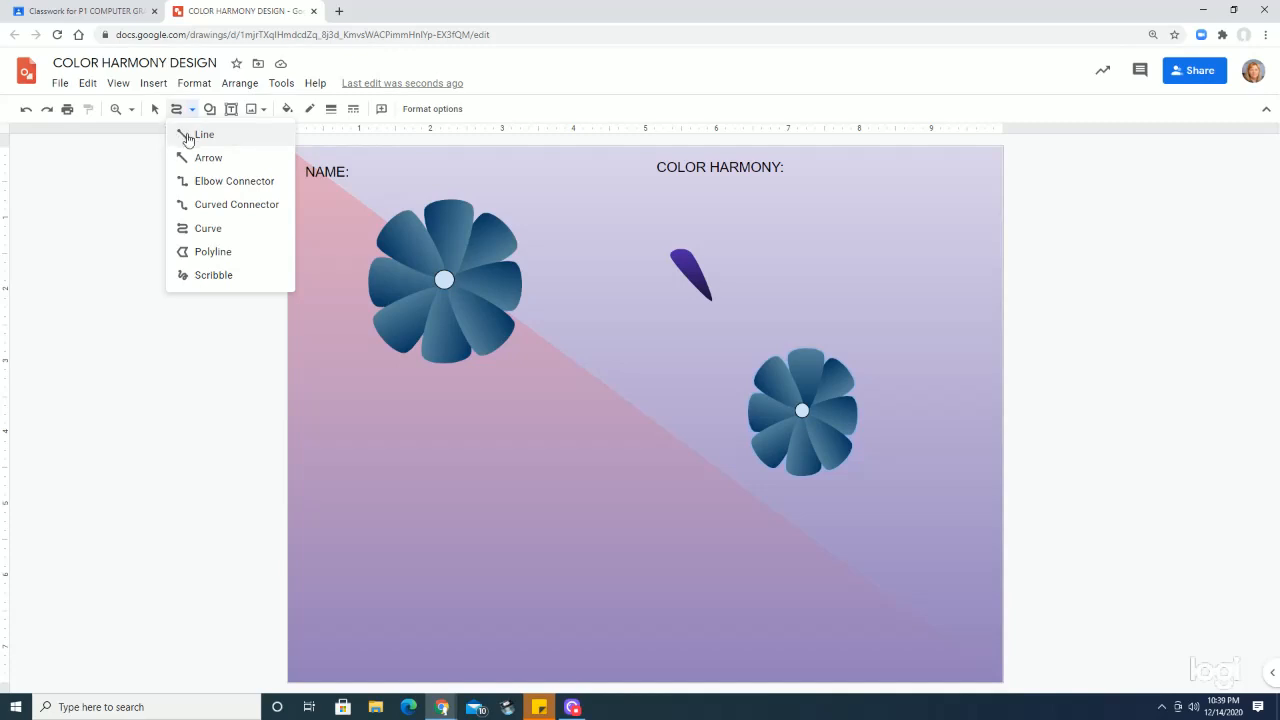
- Draw a freehand scribble line below the upper-left flower, winding in an S-curve and ending in a spiral
{"action": "left_click", "coordinate": [213, 275]}
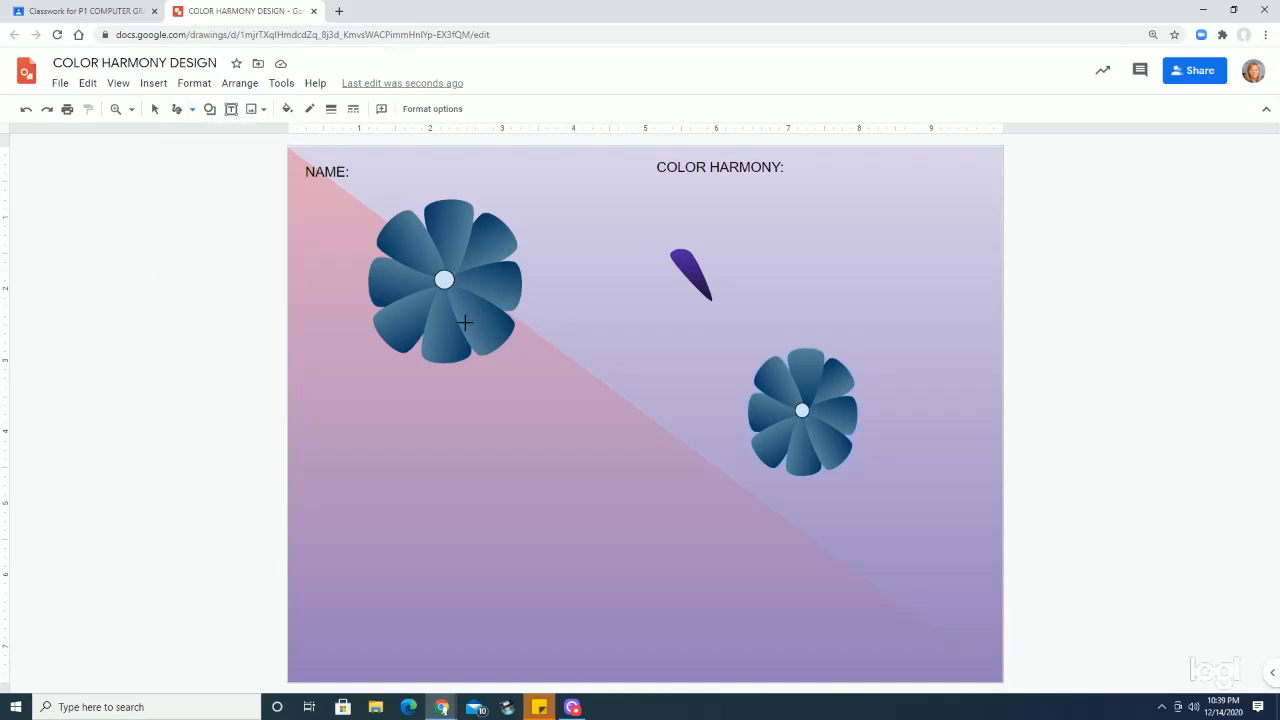
{"action": "mouse_move", "coordinate": [417, 463]}
{"action": "left_mouse_down"}
{"action": "mouse_move", "coordinate": [478, 462]}
{"action": "mouse_move", "coordinate": [480, 524]}
{"action": "mouse_move", "coordinate": [533, 537]}
{"action": "mouse_move", "coordinate": [557, 445]}
{"action": "mouse_move", "coordinate": [522, 410]}
{"action": "left_mouse_up"}
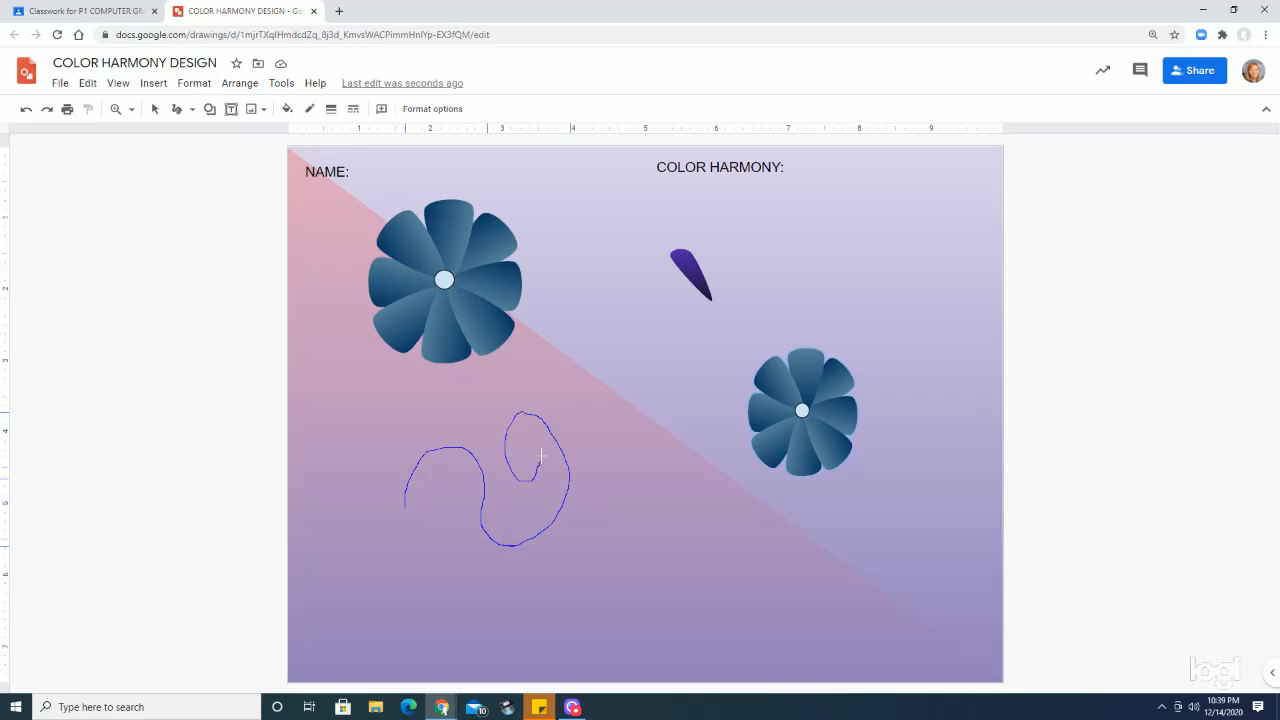
{"action": "left_click_drag", "start_coordinate": [523, 451], "coordinate": [518, 454]}
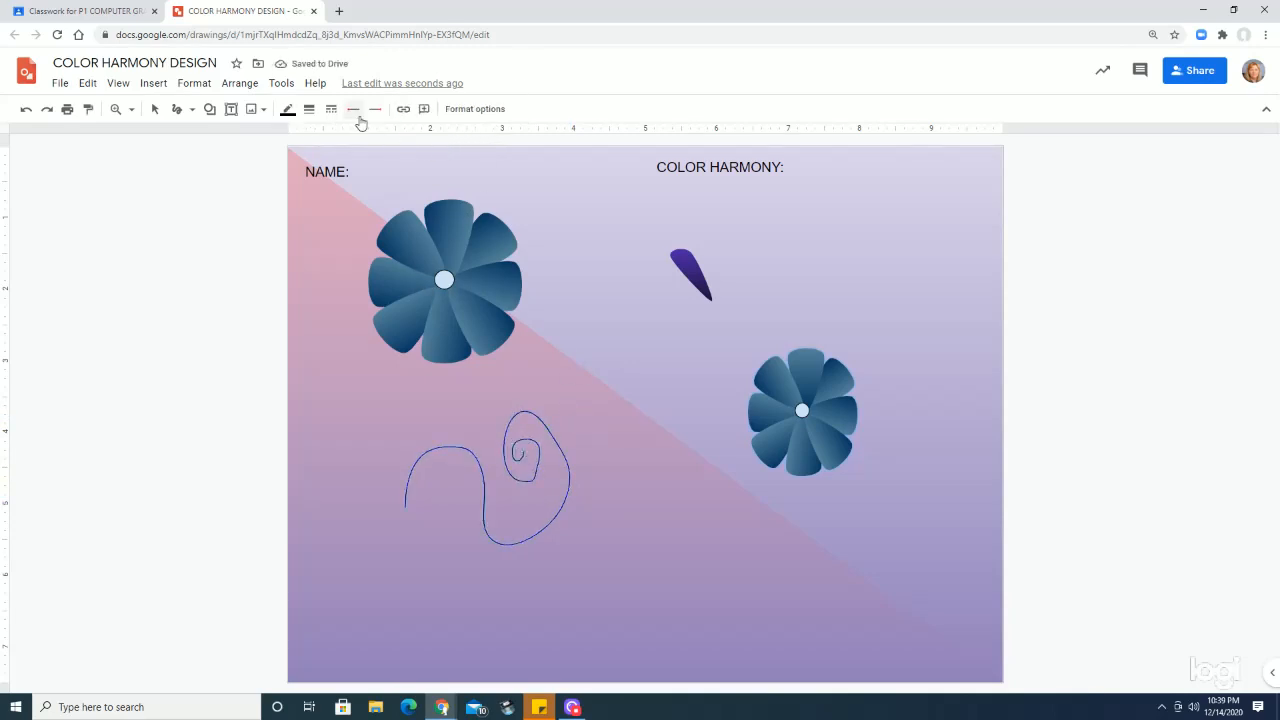
- Format the scribbled spiral line as light blue, 4px thick and dotted
{"action": "left_click", "coordinate": [287, 109]}
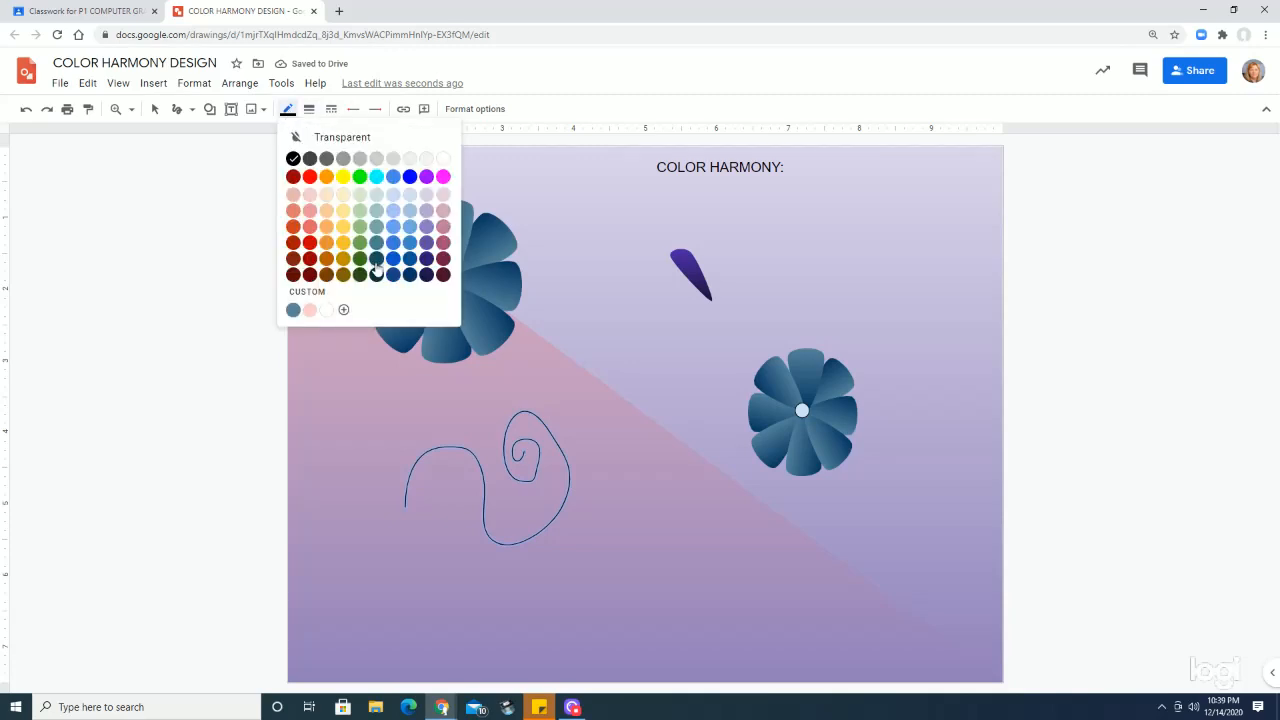
{"action": "left_click", "coordinate": [376, 214]}
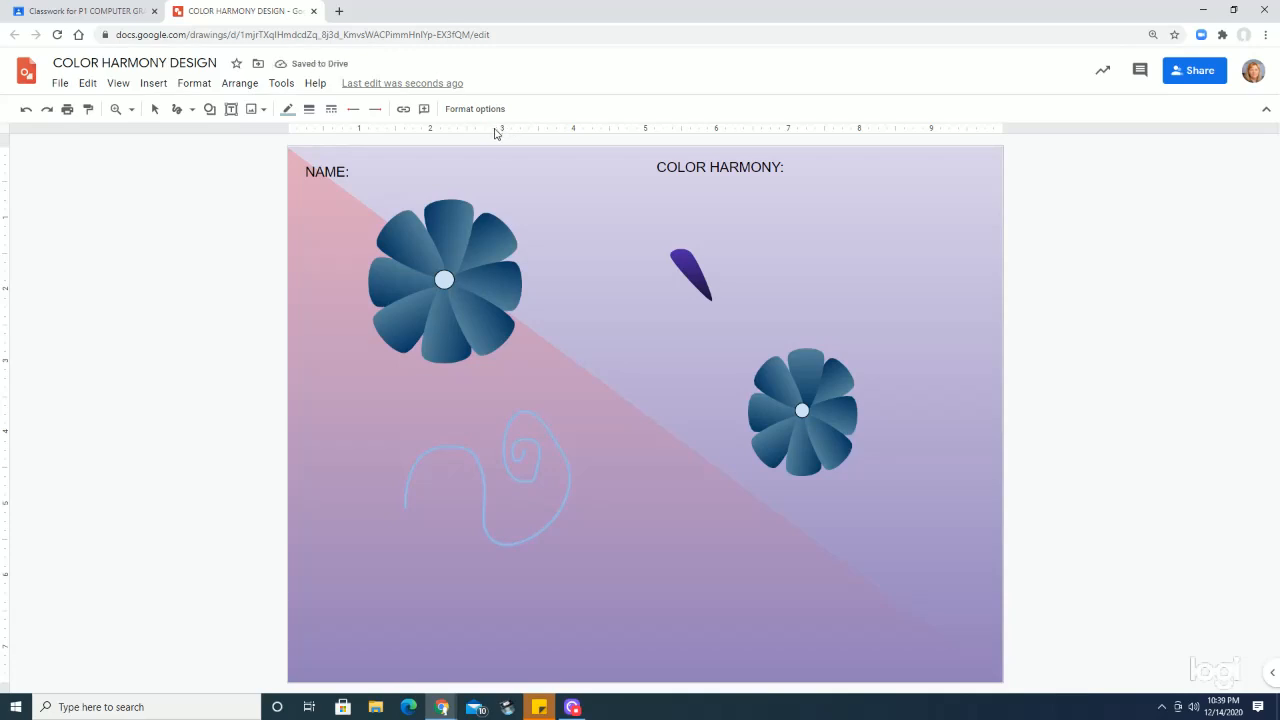
{"action": "left_click", "coordinate": [310, 112]}
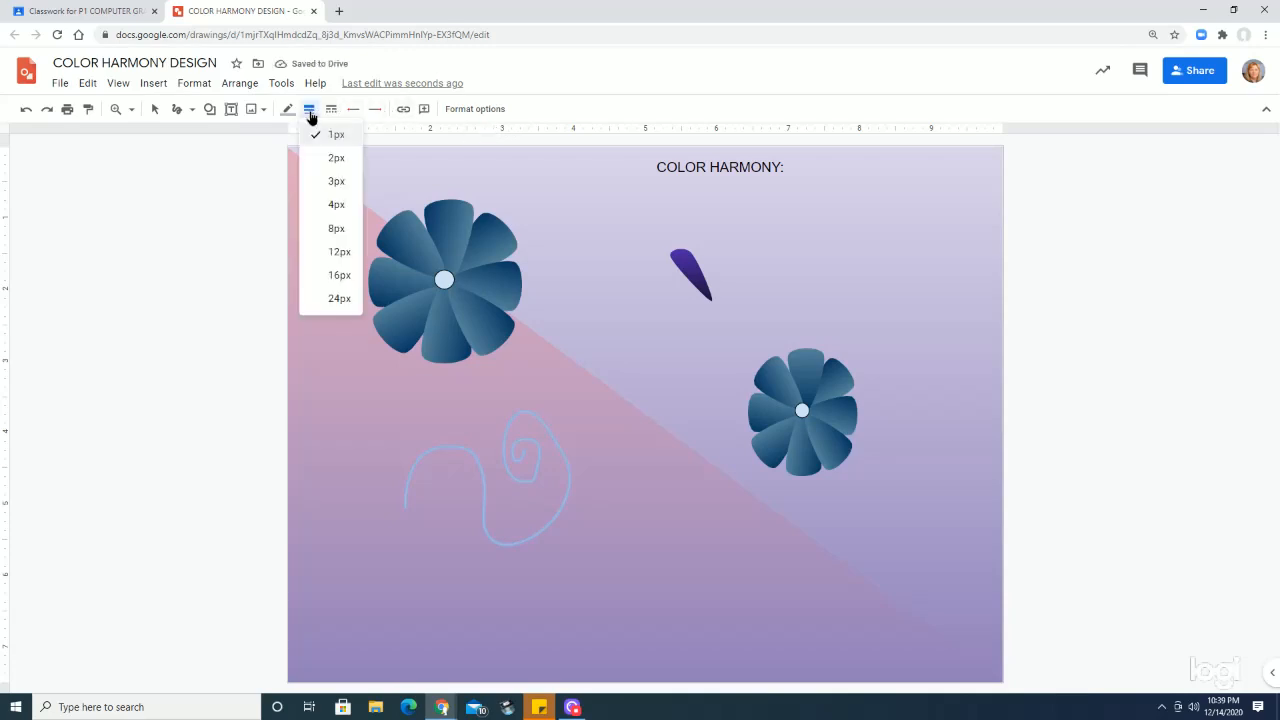
{"action": "left_click", "coordinate": [328, 206]}
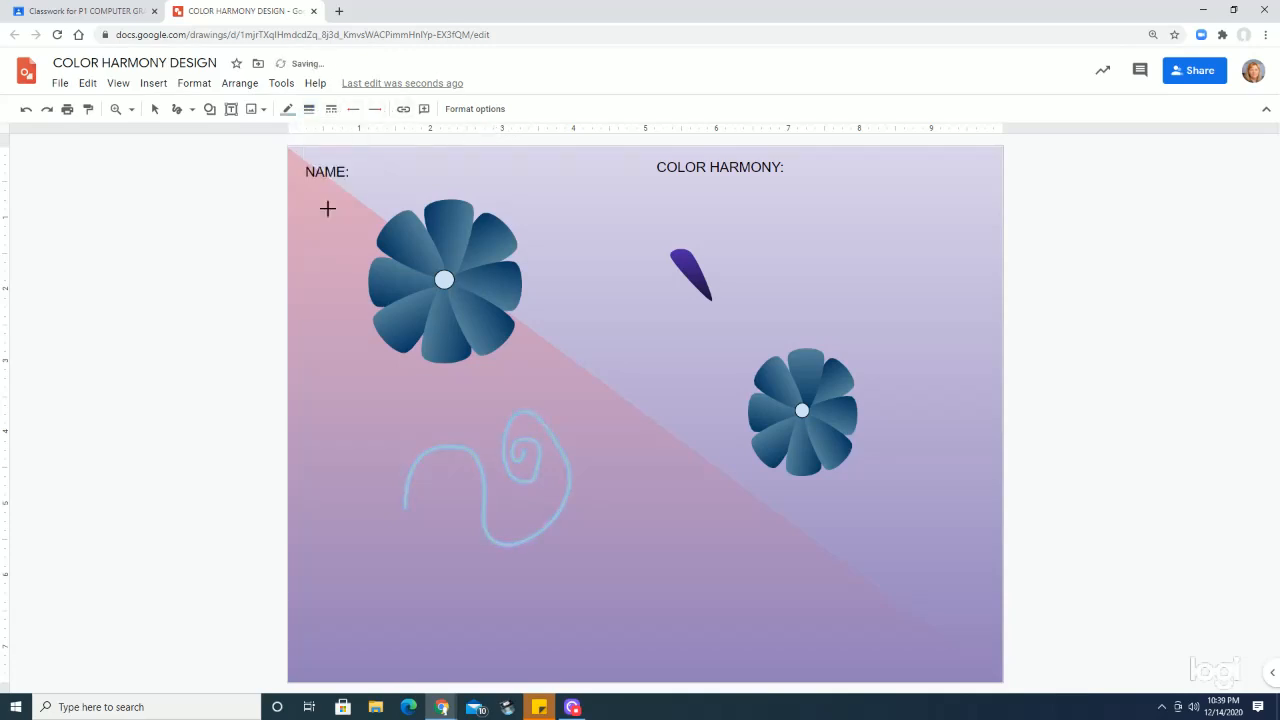
{"action": "left_click", "coordinate": [332, 110]}
{"action": "left_click", "coordinate": [355, 159]}
{"action": "left_click", "coordinate": [155, 109]}
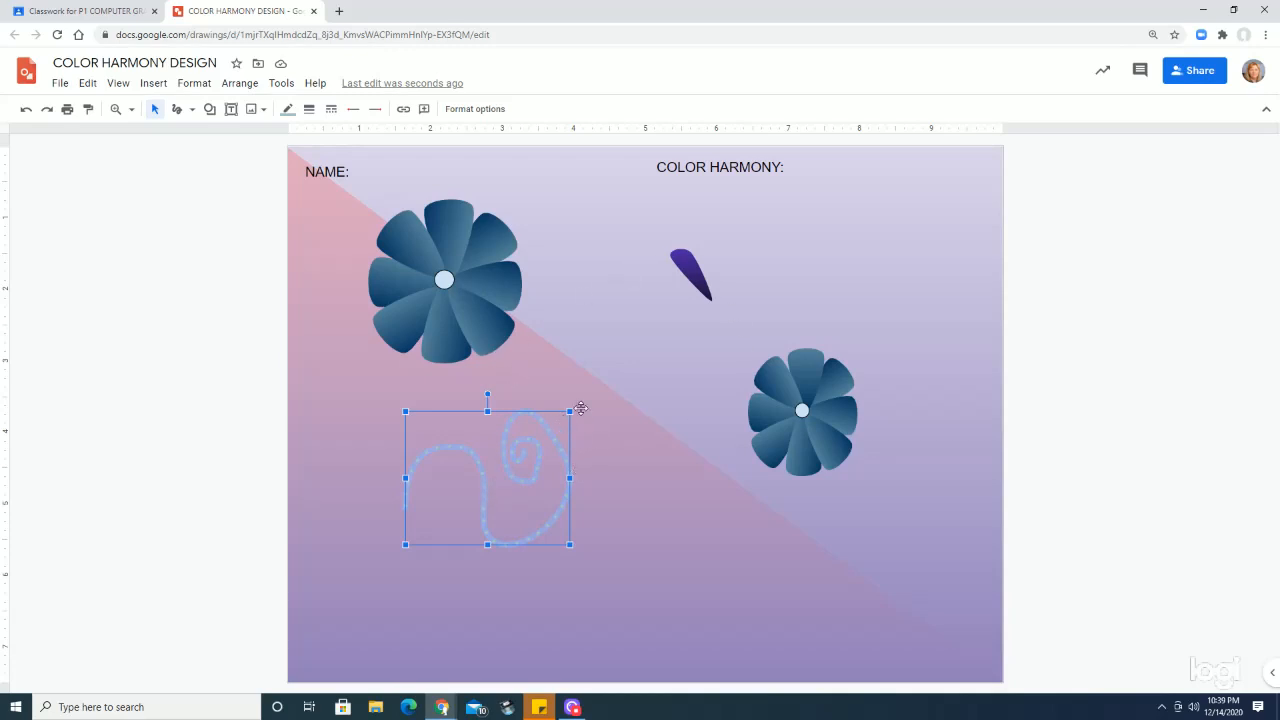
- Stretch the dotted line horizontally and move it so its spiral end overlaps the smaller flower, leaving nothing selected
{"action": "left_click_drag", "start_coordinate": [570, 411], "coordinate": [848, 414]}
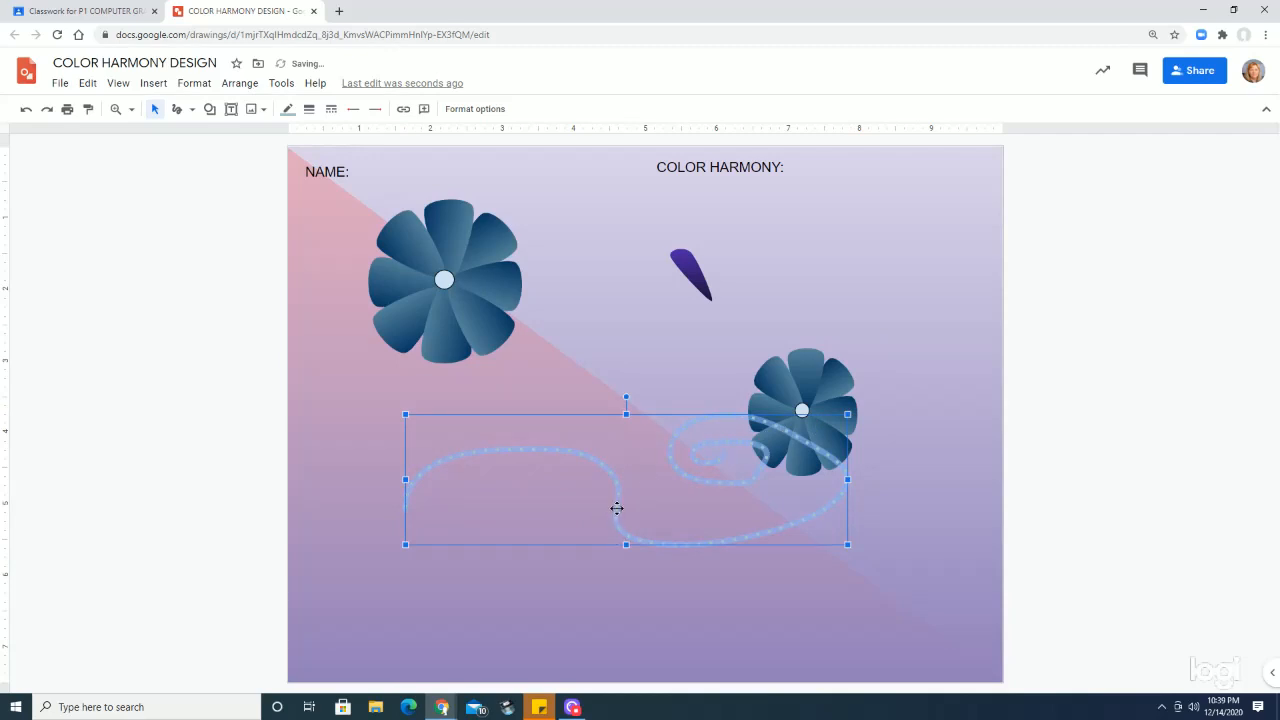
{"action": "left_click_drag", "start_coordinate": [616, 509], "coordinate": [648, 494]}
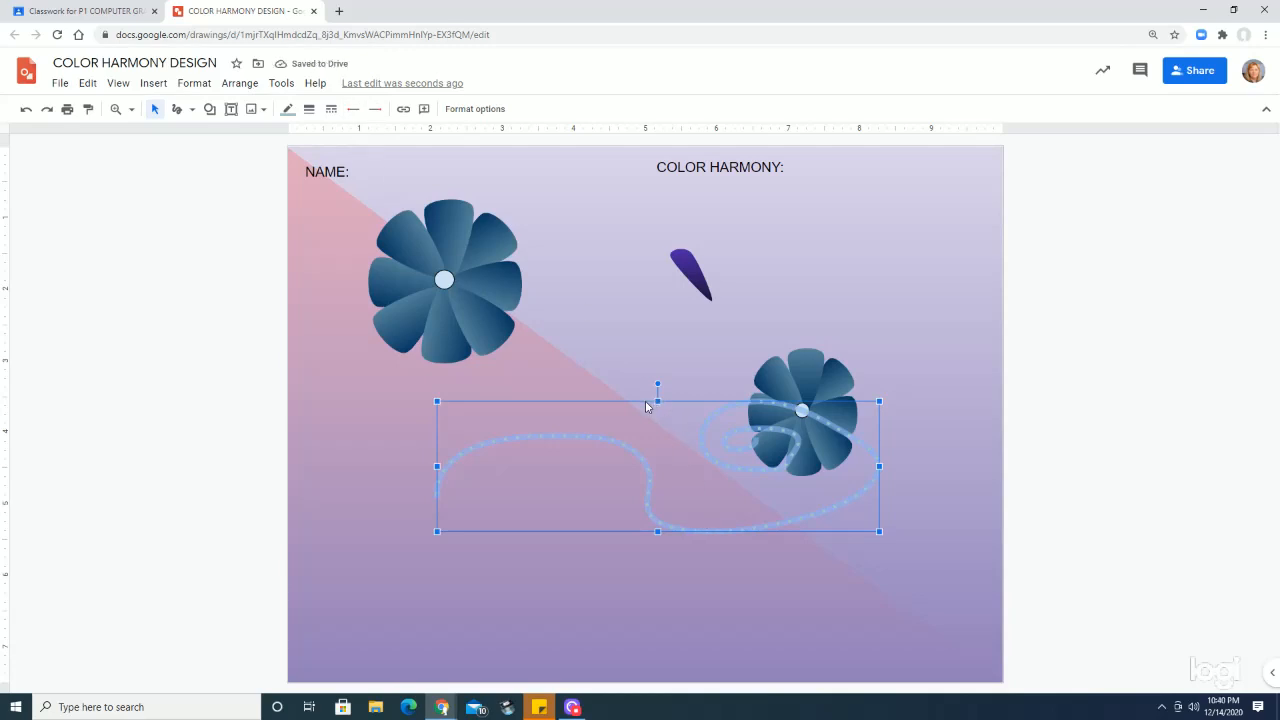
{"action": "left_click_drag", "start_coordinate": [645, 400], "coordinate": [553, 438]}
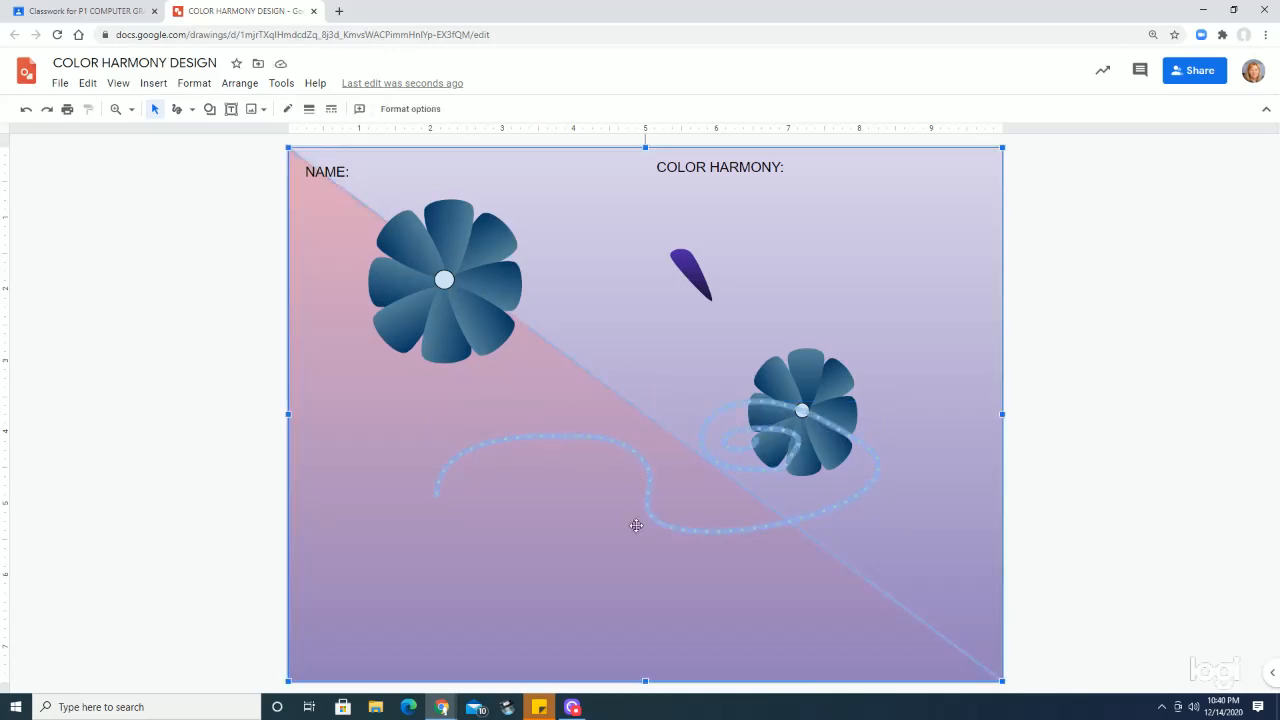
{"action": "left_click", "coordinate": [125, 509]}
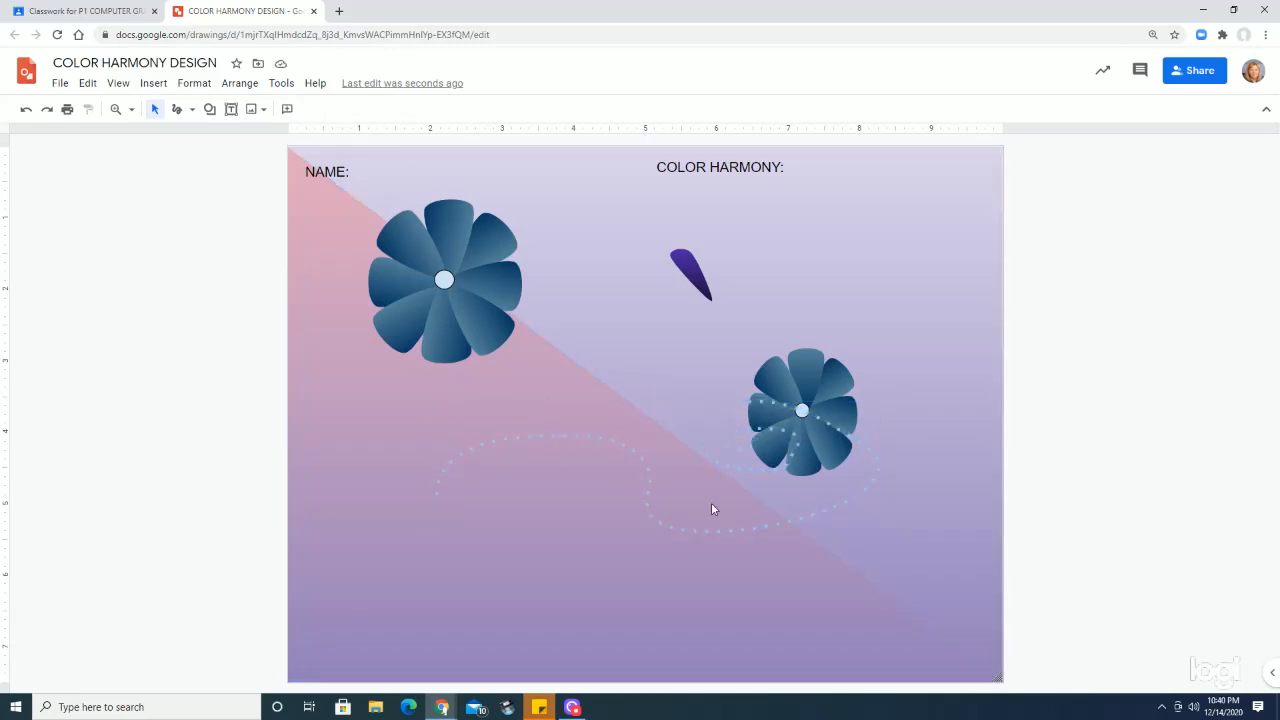
- Add a black drop shadow to the smaller flower and reduce the shadow's transparency slightly
{"action": "left_click", "coordinate": [803, 380]}
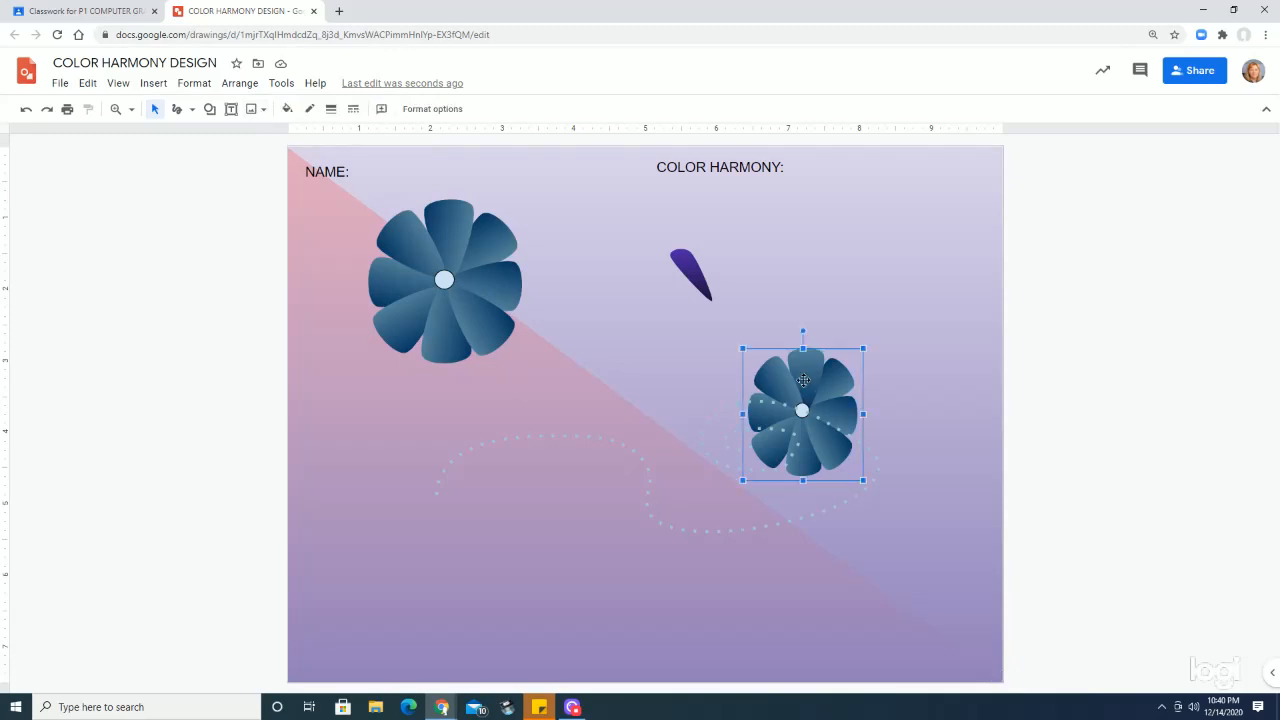
{"action": "left_click", "coordinate": [801, 383]}
{"action": "left_click", "coordinate": [856, 288]}
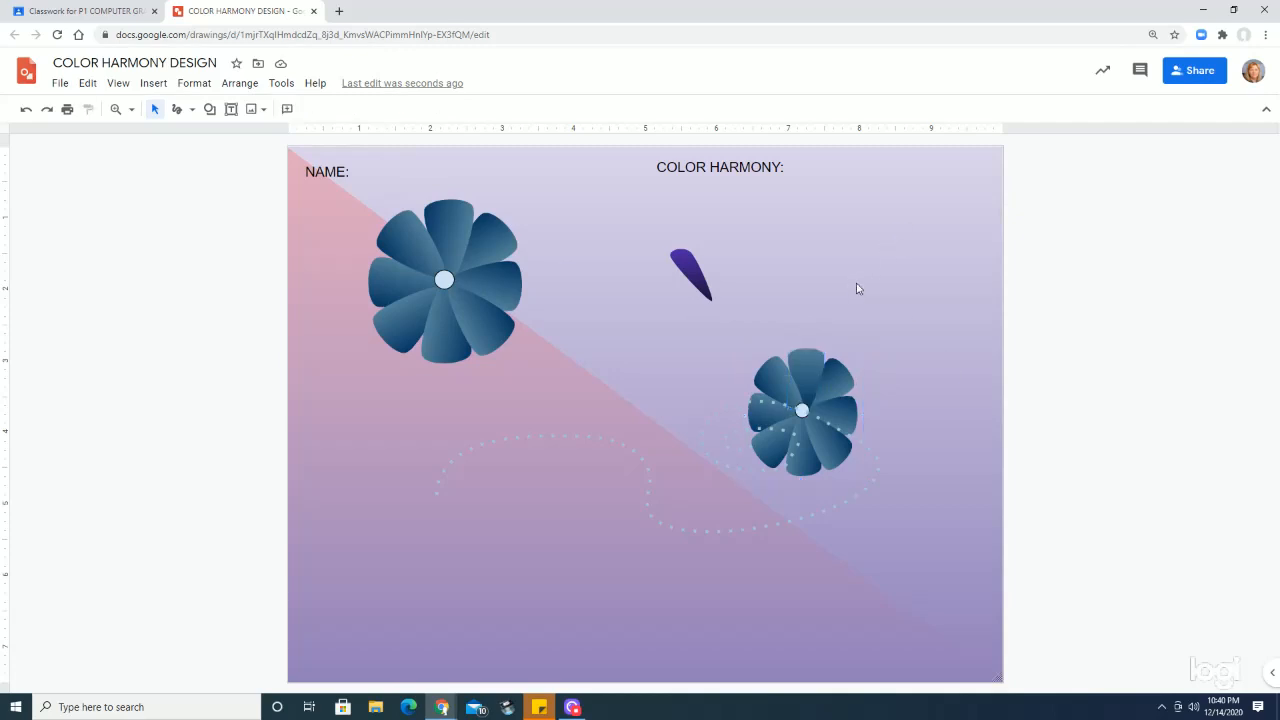
{"action": "left_click", "coordinate": [805, 374]}
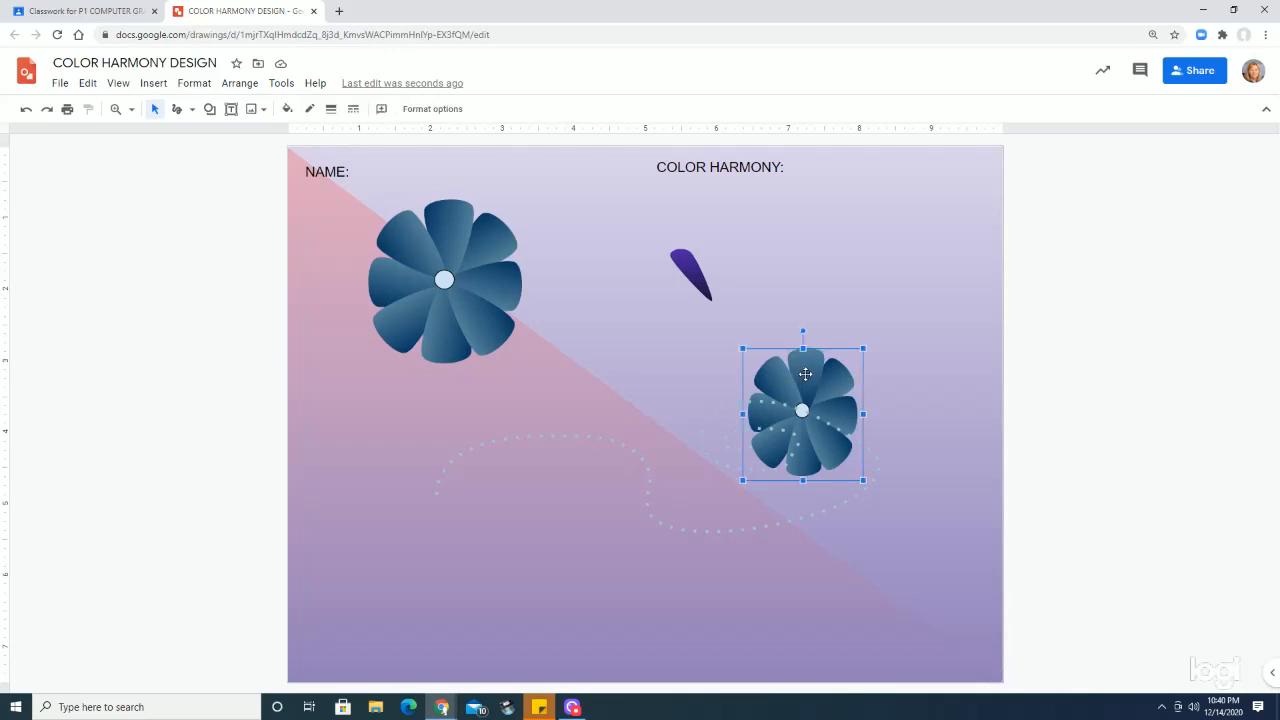
{"action": "left_click", "coordinate": [428, 109]}
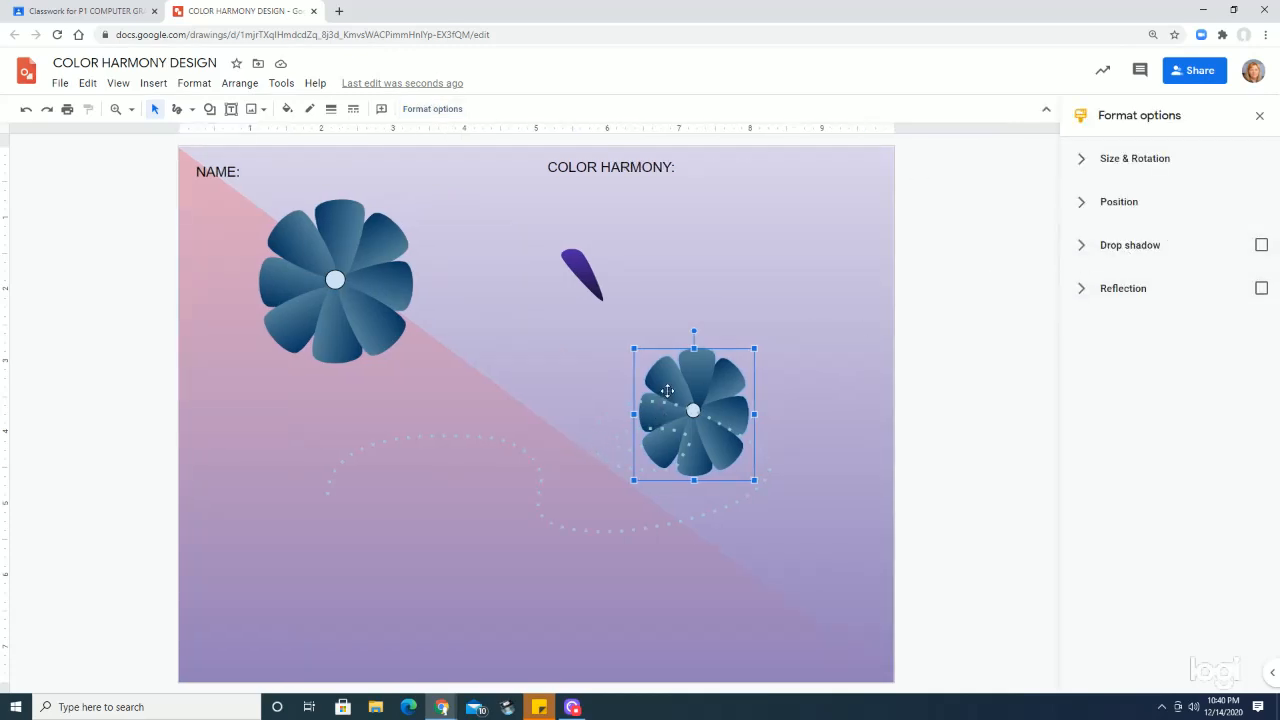
{"action": "left_click", "coordinate": [1141, 247]}
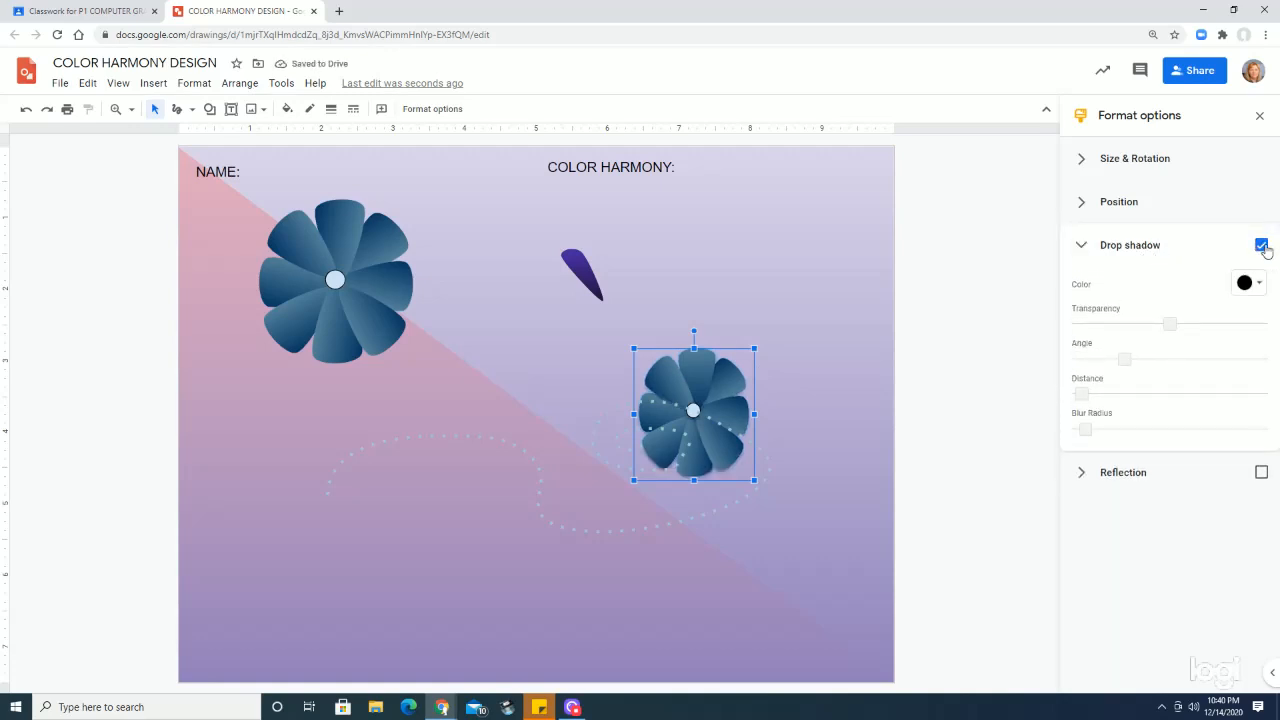
{"action": "left_click", "coordinate": [1261, 285]}
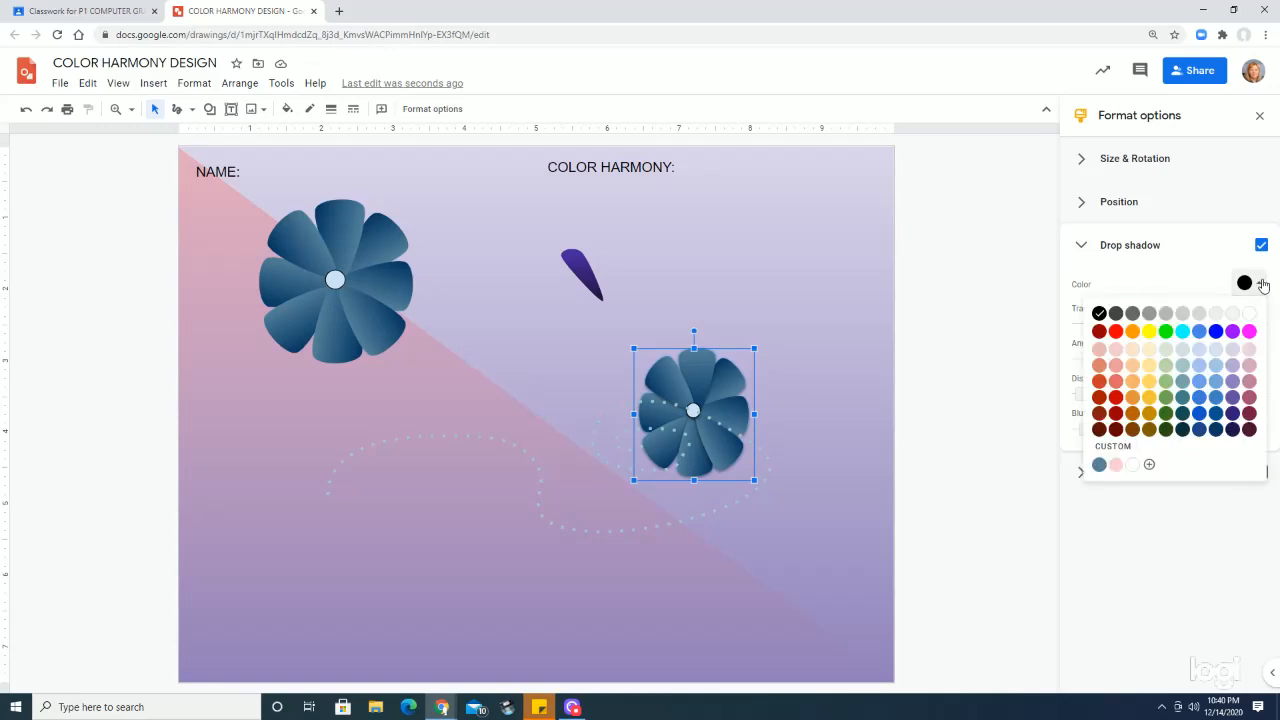
{"action": "left_click", "coordinate": [1263, 285]}
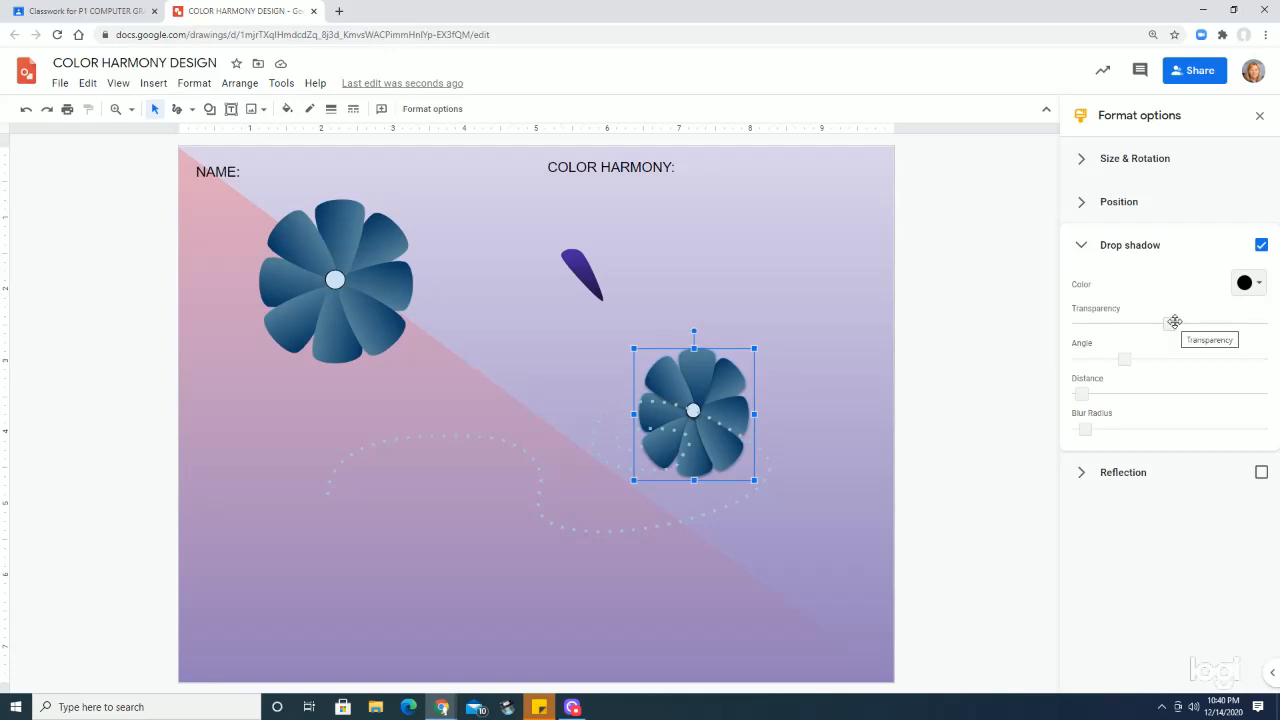
{"action": "left_click_drag", "start_coordinate": [1176, 320], "coordinate": [1148, 330]}
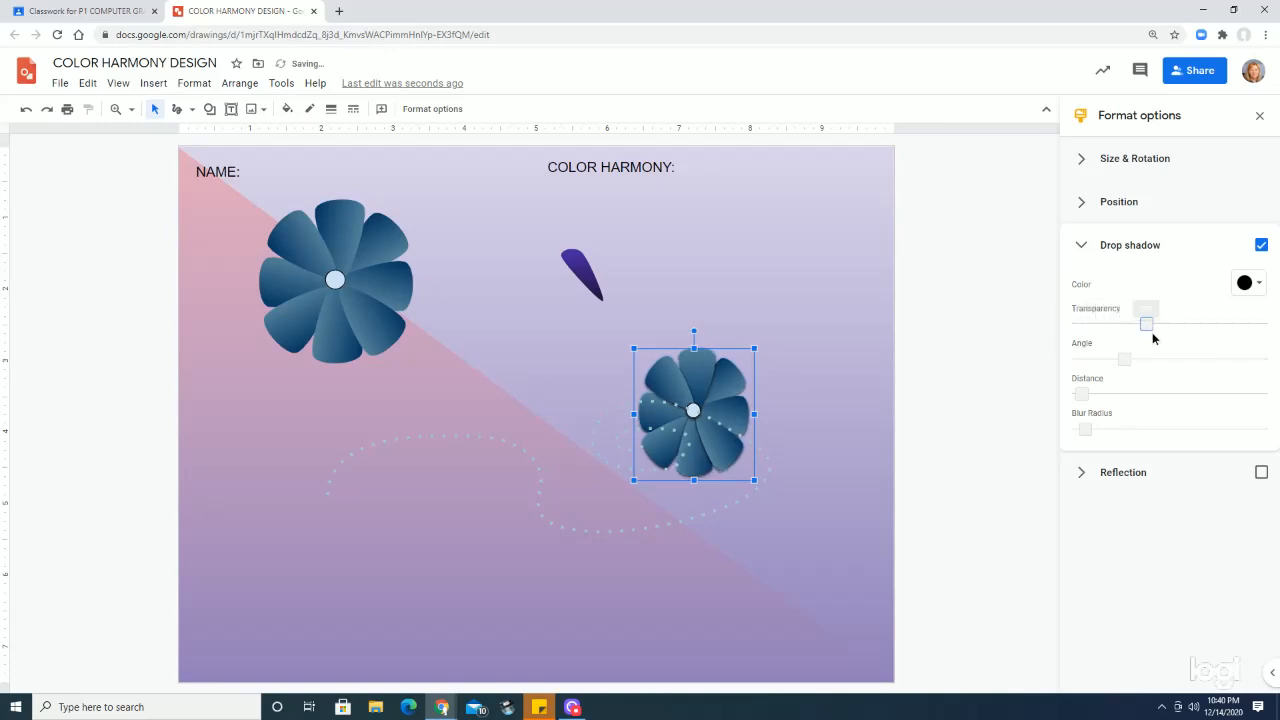
- Enlarge the shadowed flower to about 5 inches wide, and give its shadow lower transparency and a larger angle
{"action": "left_click_drag", "start_coordinate": [754, 480], "coordinate": [877, 582]}
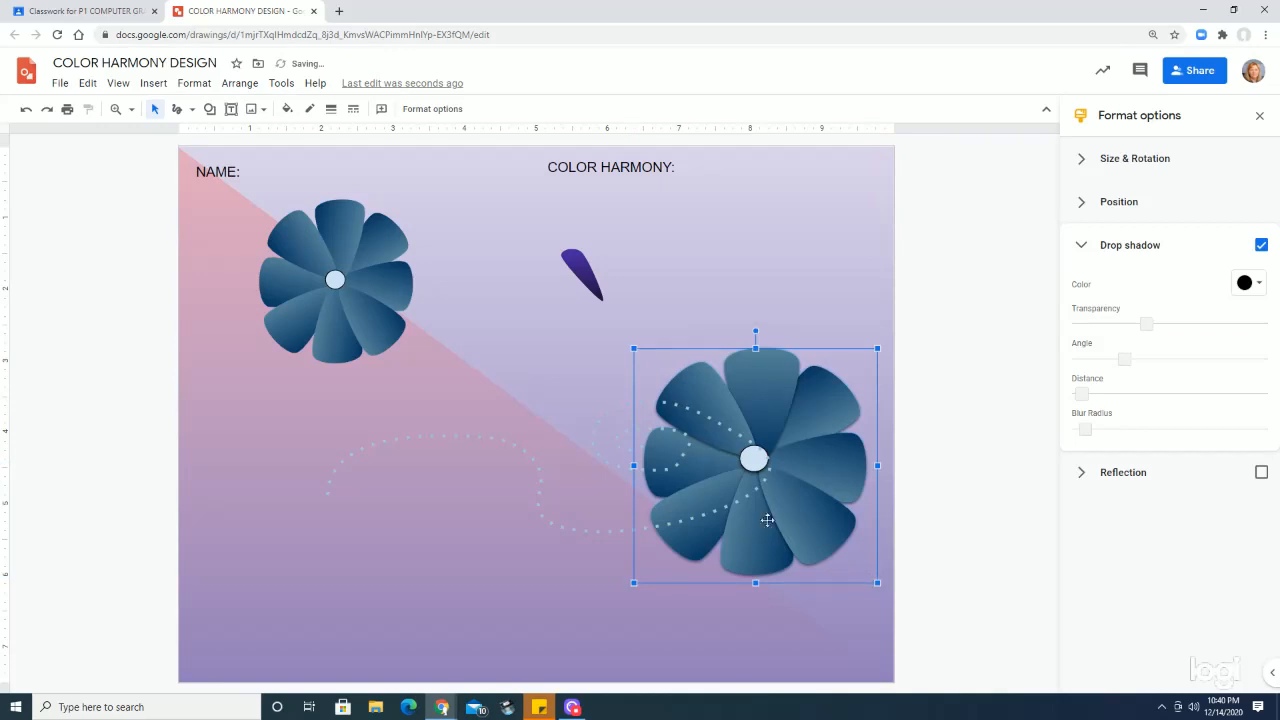
{"action": "left_click_drag", "start_coordinate": [633, 348], "coordinate": [522, 270]}
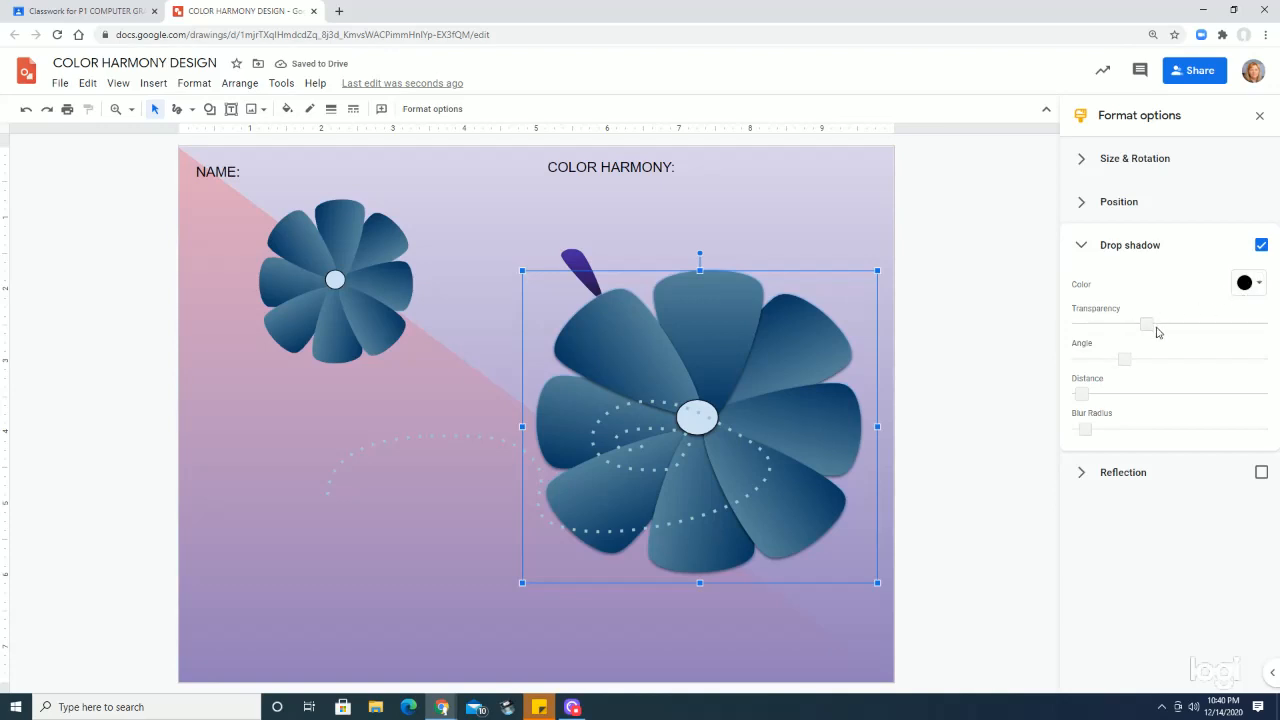
{"action": "left_click_drag", "start_coordinate": [1145, 324], "coordinate": [1151, 367]}
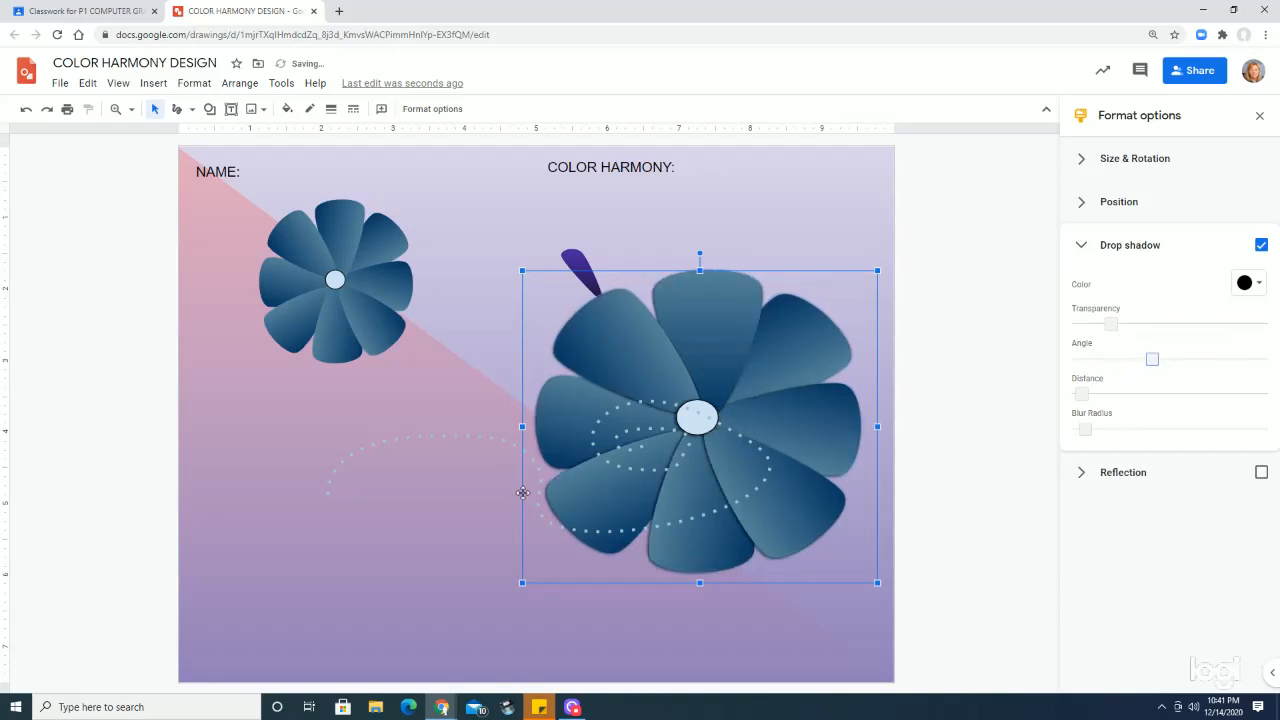
- Move the dotted spiral line down and to the left, into the lower part of the canvas
{"action": "left_click", "coordinate": [460, 443]}
{"action": "left_click_drag", "start_coordinate": [460, 443], "coordinate": [411, 584]}
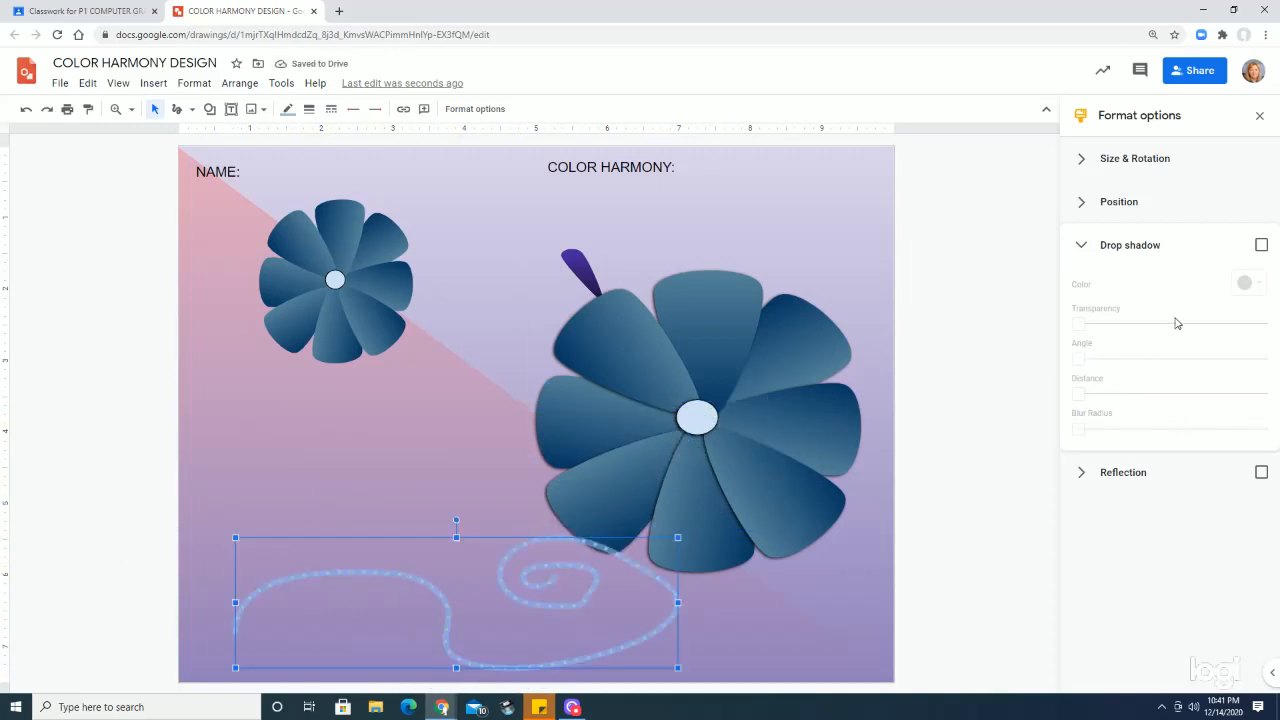
- Increase the distance, transparency and blur radius of the enlarged flower's drop shadow
{"action": "left_click_drag", "start_coordinate": [710, 434], "coordinate": [705, 437]}
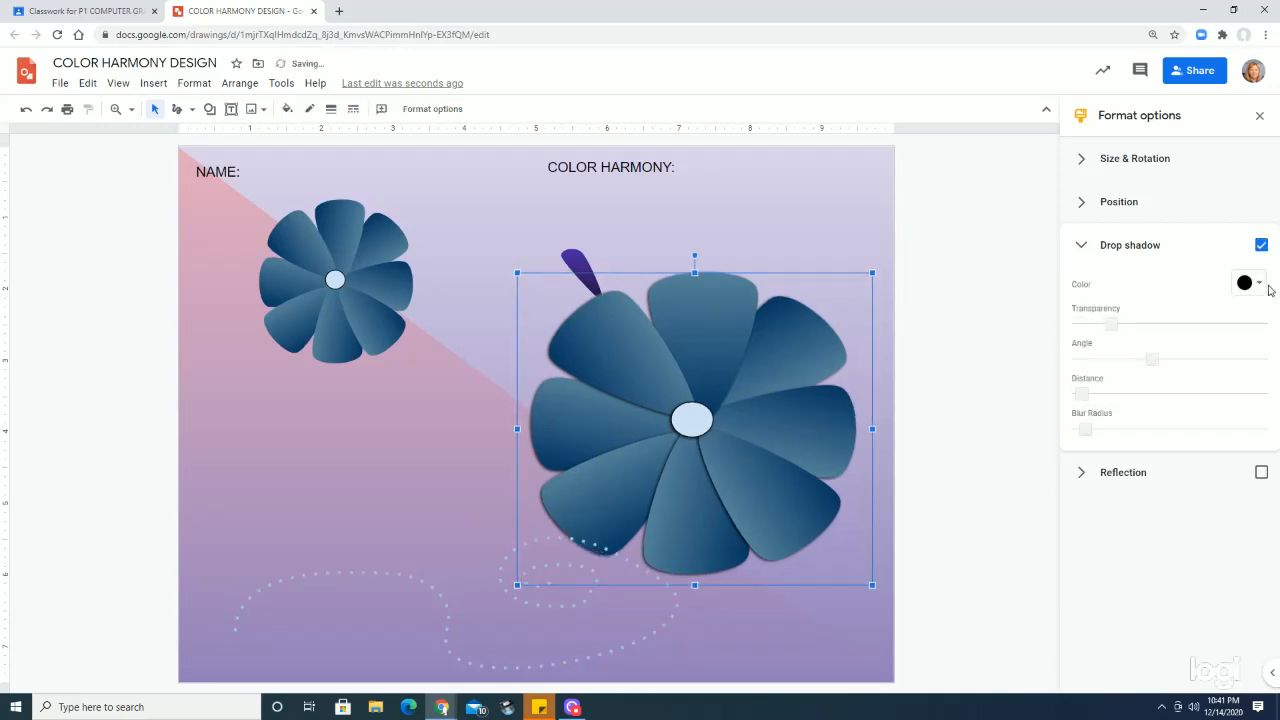
{"action": "left_click_drag", "start_coordinate": [1086, 396], "coordinate": [1133, 394]}
{"action": "left_click_drag", "start_coordinate": [1115, 331], "coordinate": [1213, 324]}
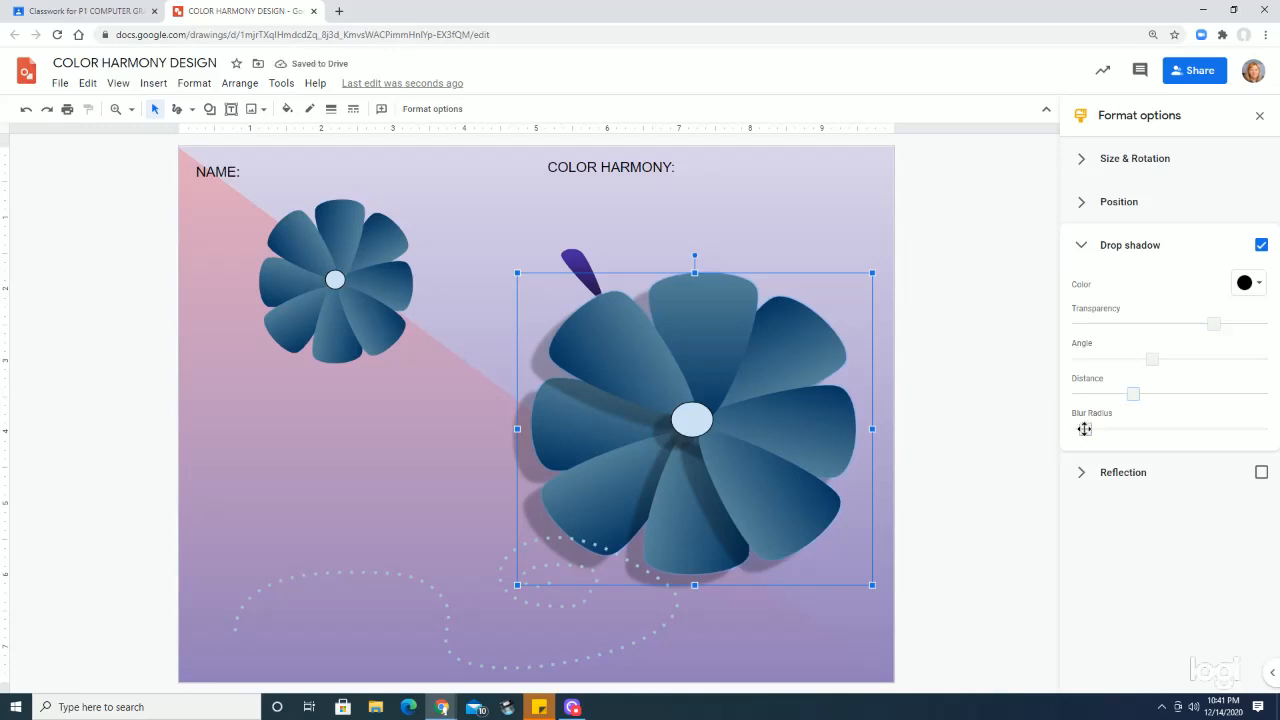
{"action": "left_click_drag", "start_coordinate": [1085, 428], "coordinate": [1140, 429]}
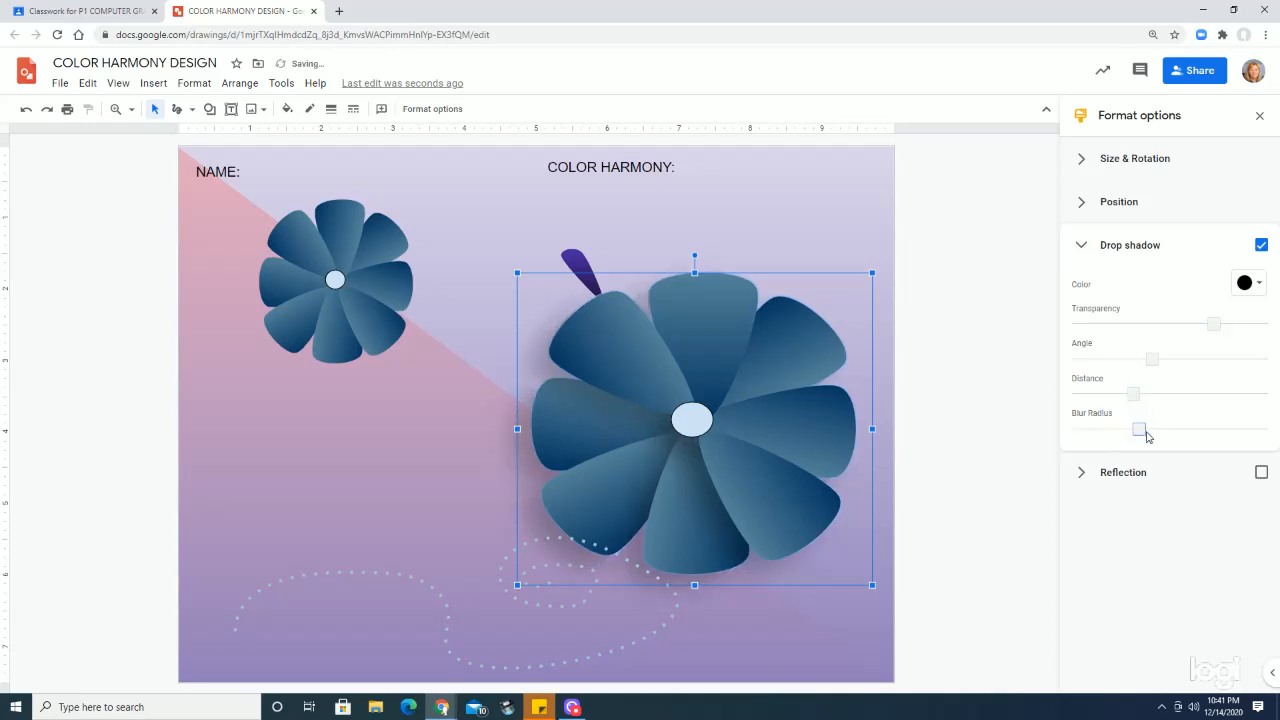
- Try bright purple as the enlarged flower's drop shadow color and switch it back to black
{"action": "left_click", "coordinate": [1259, 284]}
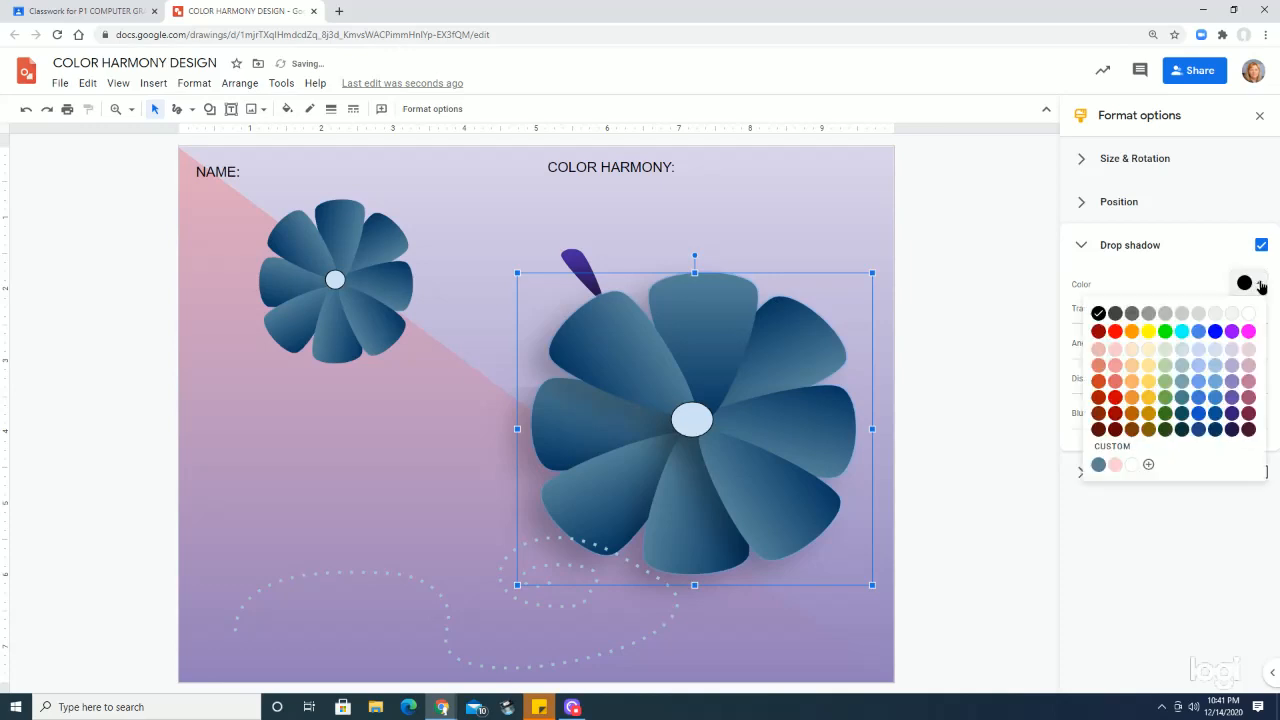
{"action": "left_click", "coordinate": [1232, 332]}
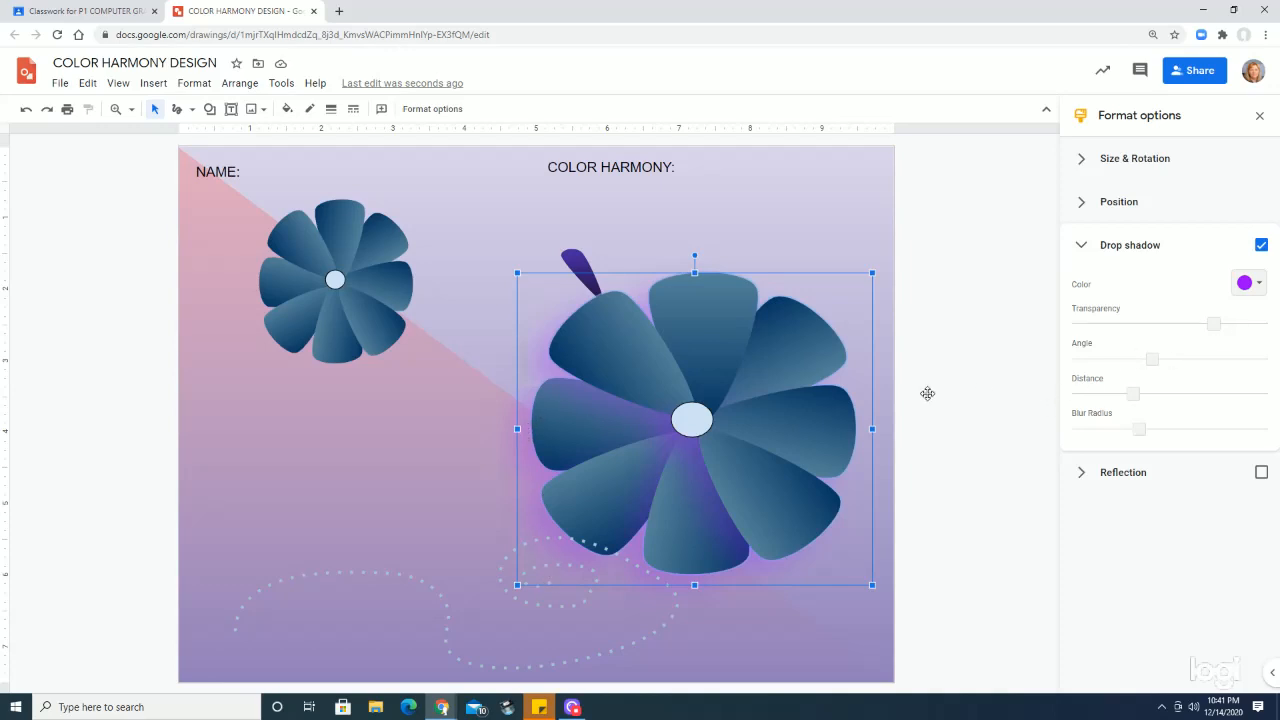
{"action": "left_click", "coordinate": [1257, 289]}
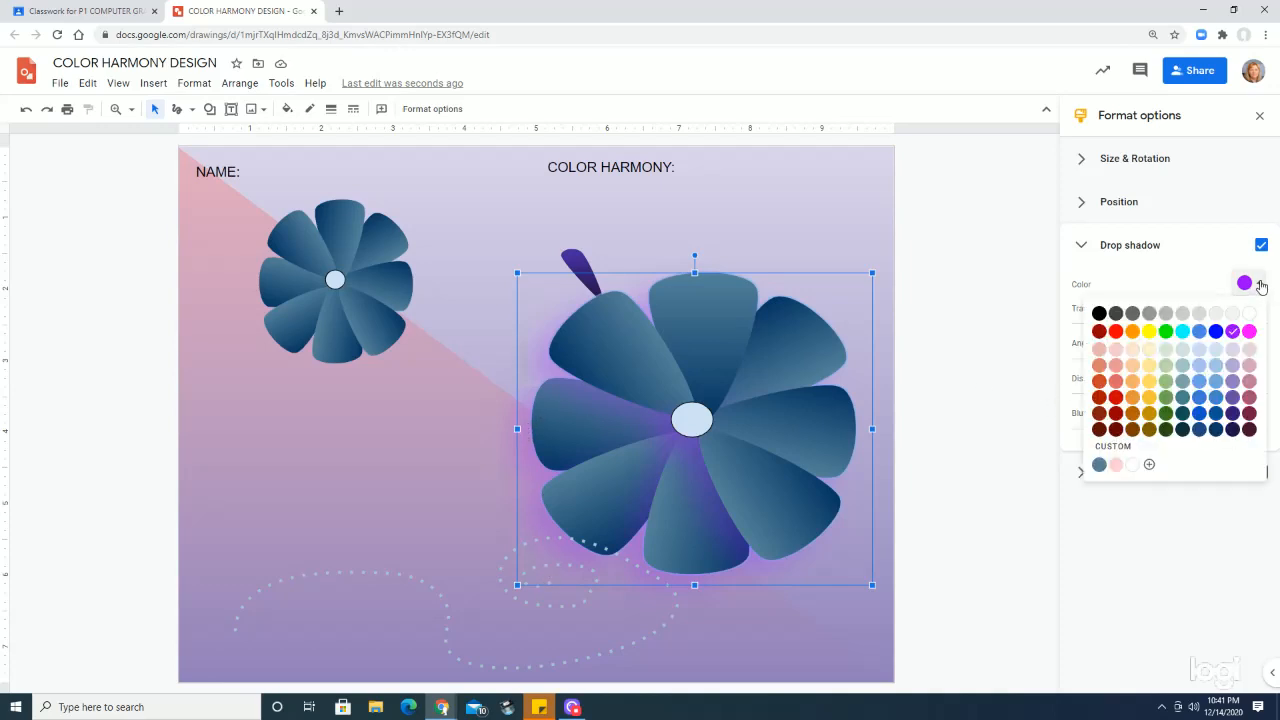
{"action": "left_click", "coordinate": [1099, 313]}
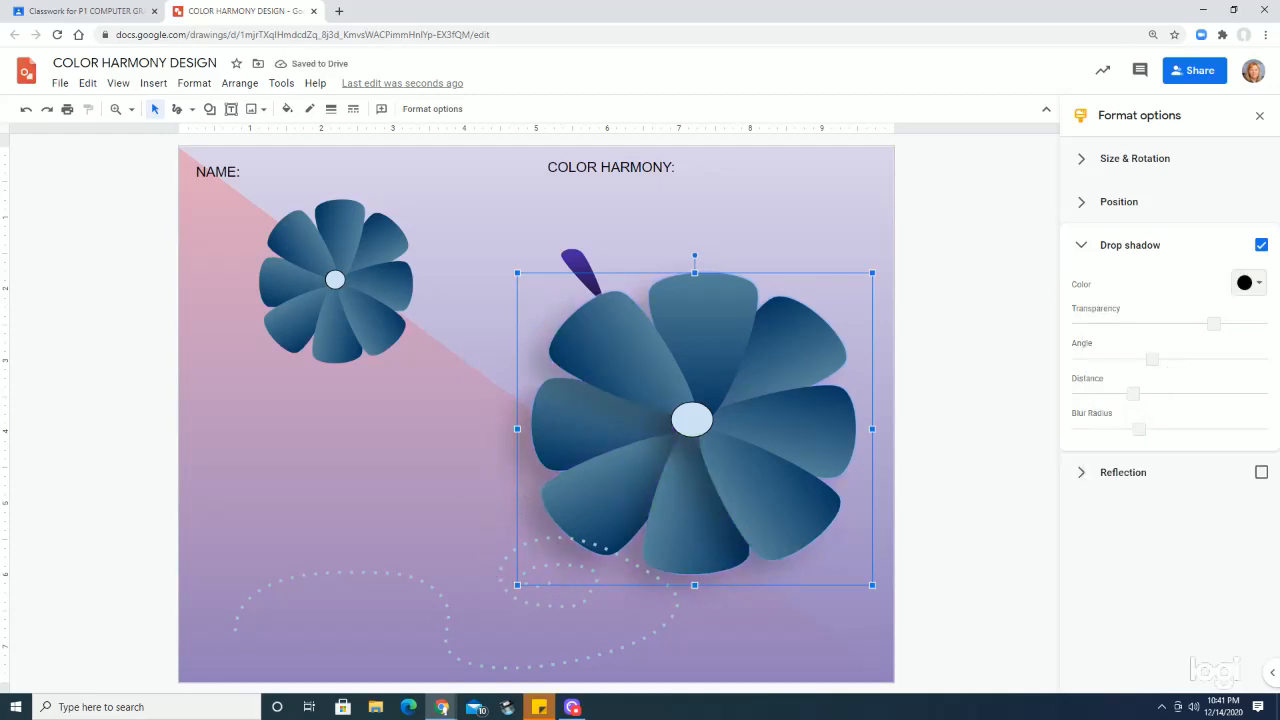
- Add a reflection with increased transparency and distance to the enlarged flower, and shift the flower slightly up and to the left
{"action": "left_click", "coordinate": [1138, 483]}
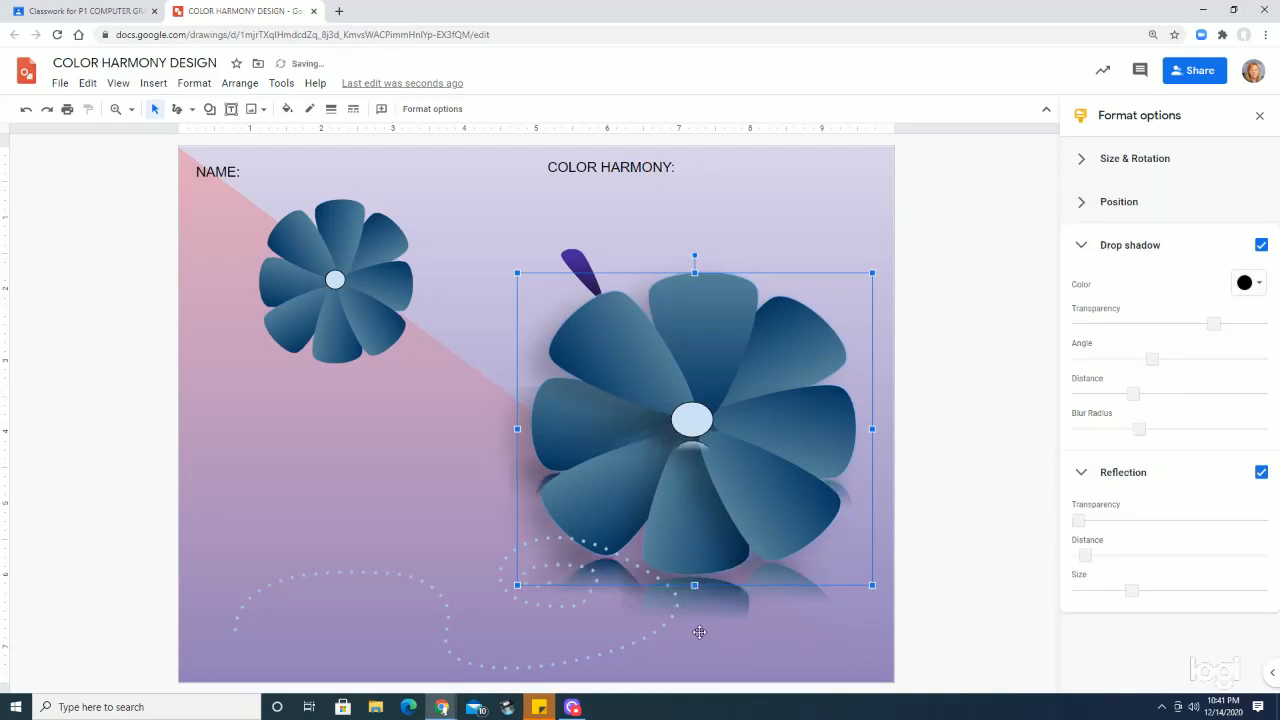
{"action": "left_click_drag", "start_coordinate": [1076, 520], "coordinate": [1168, 561]}
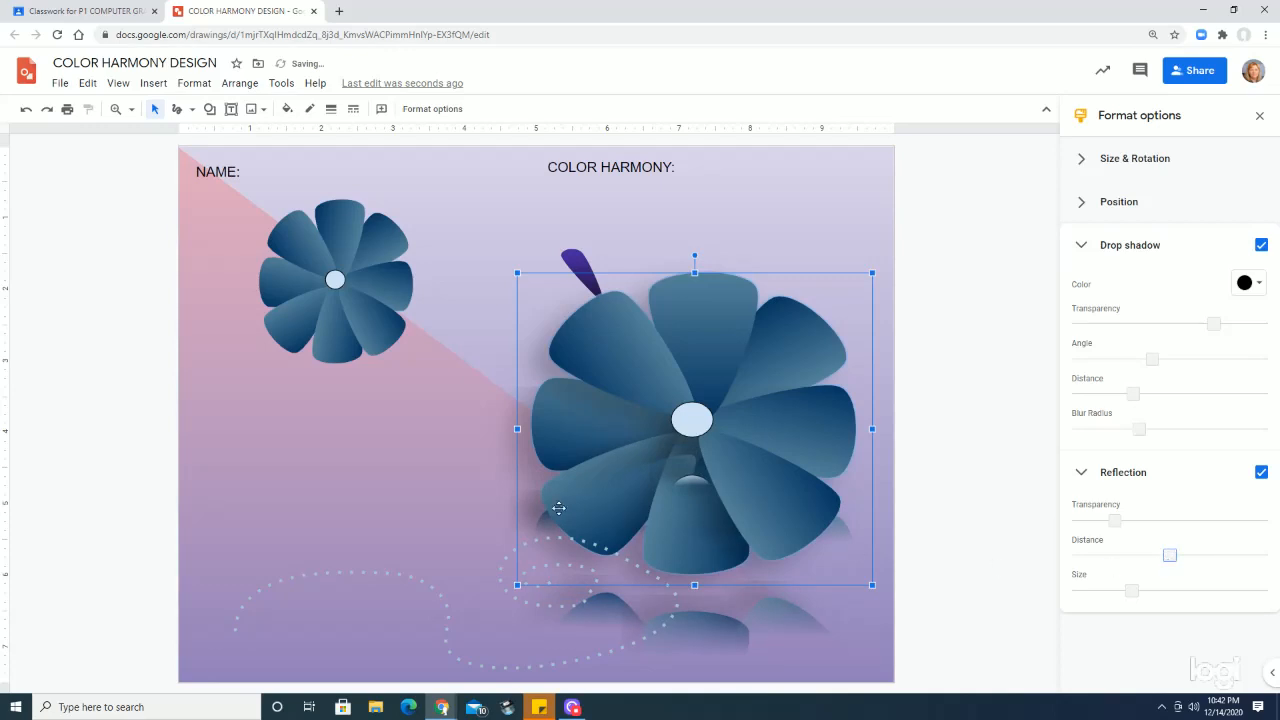
{"action": "left_click_drag", "start_coordinate": [699, 463], "coordinate": [686, 475]}
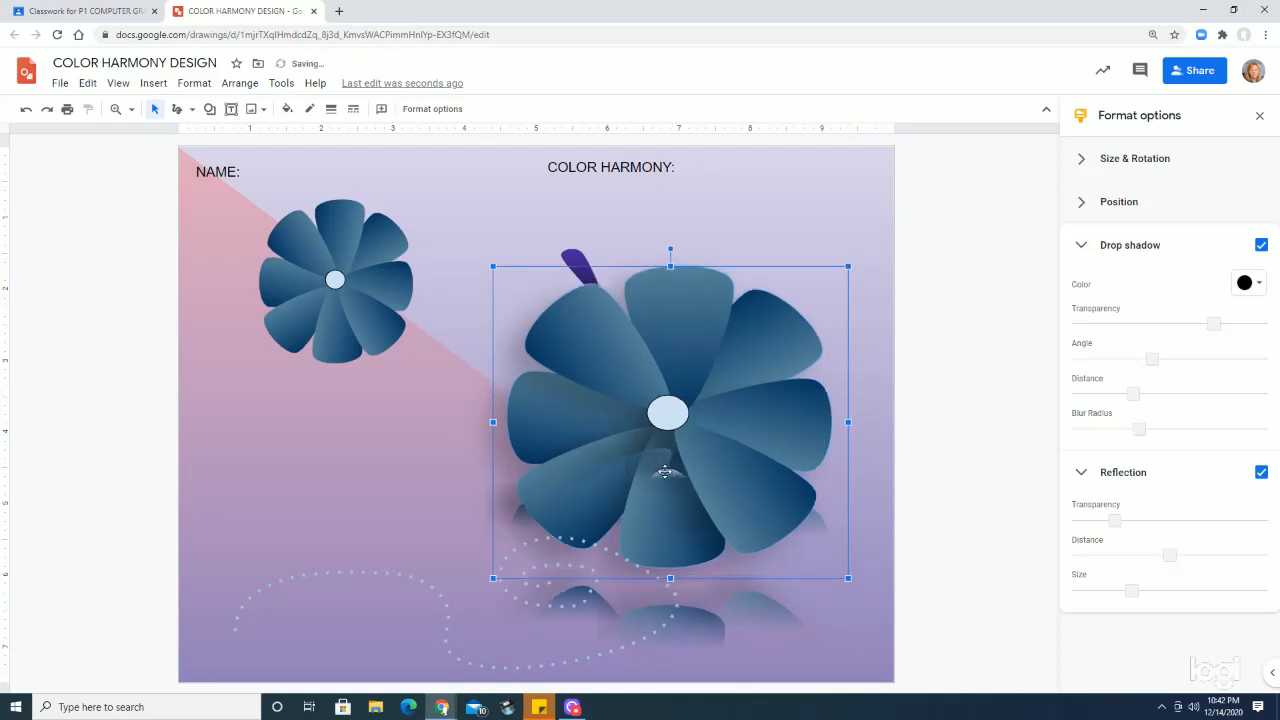
{"action": "left_click", "coordinate": [667, 473]}
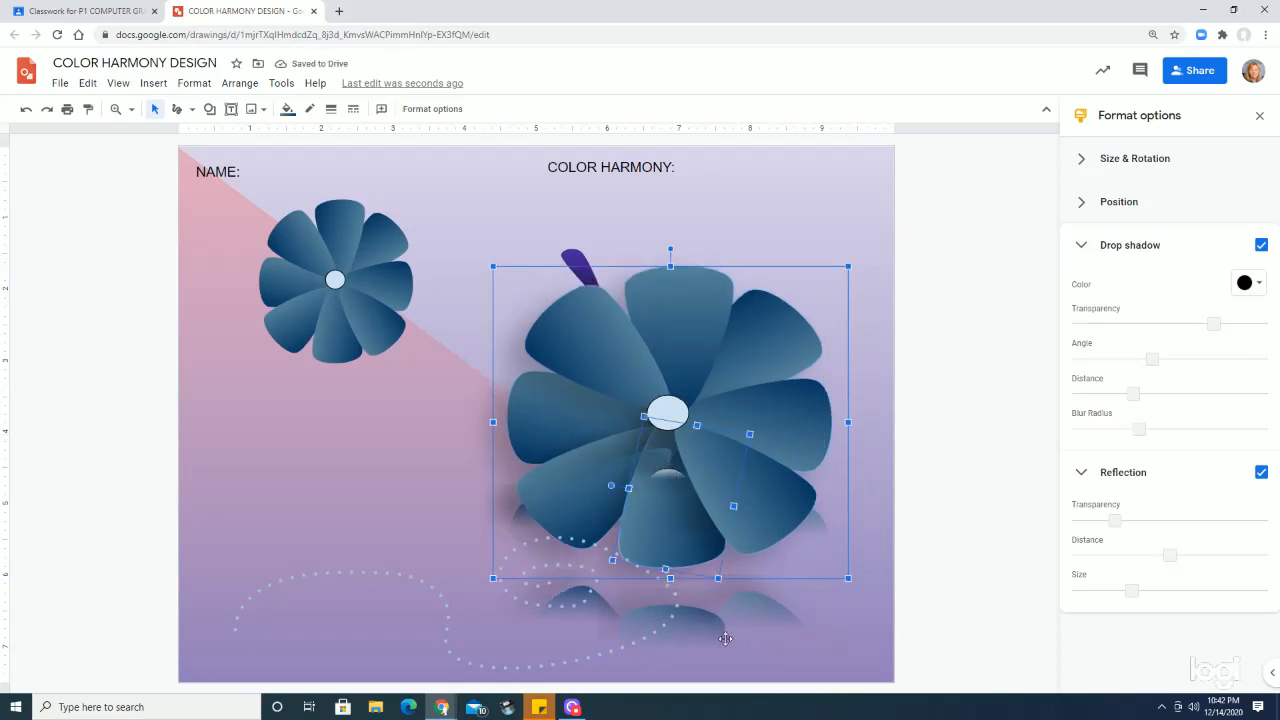
- Undo the enlarged flower's last move and its reflection settings, including the reflection itself
{"action": "left_click", "coordinate": [686, 627]}
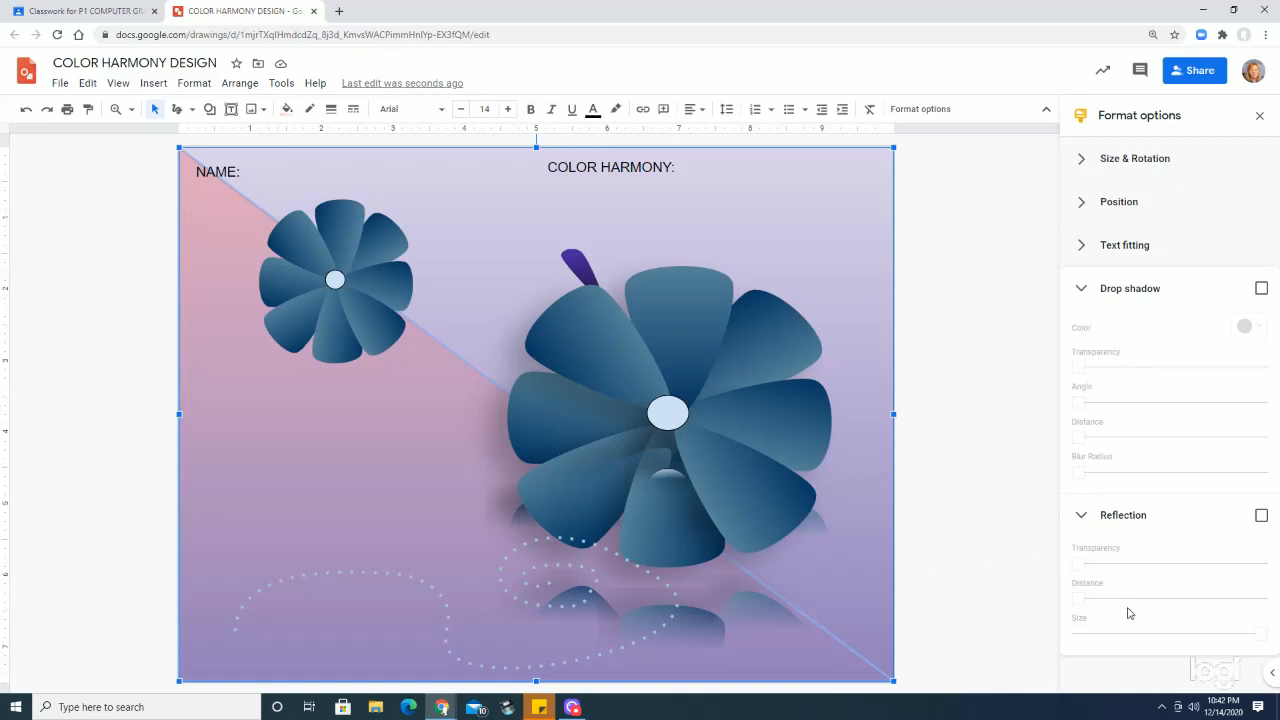
{"action": "key", "text": "ctrl+z"}
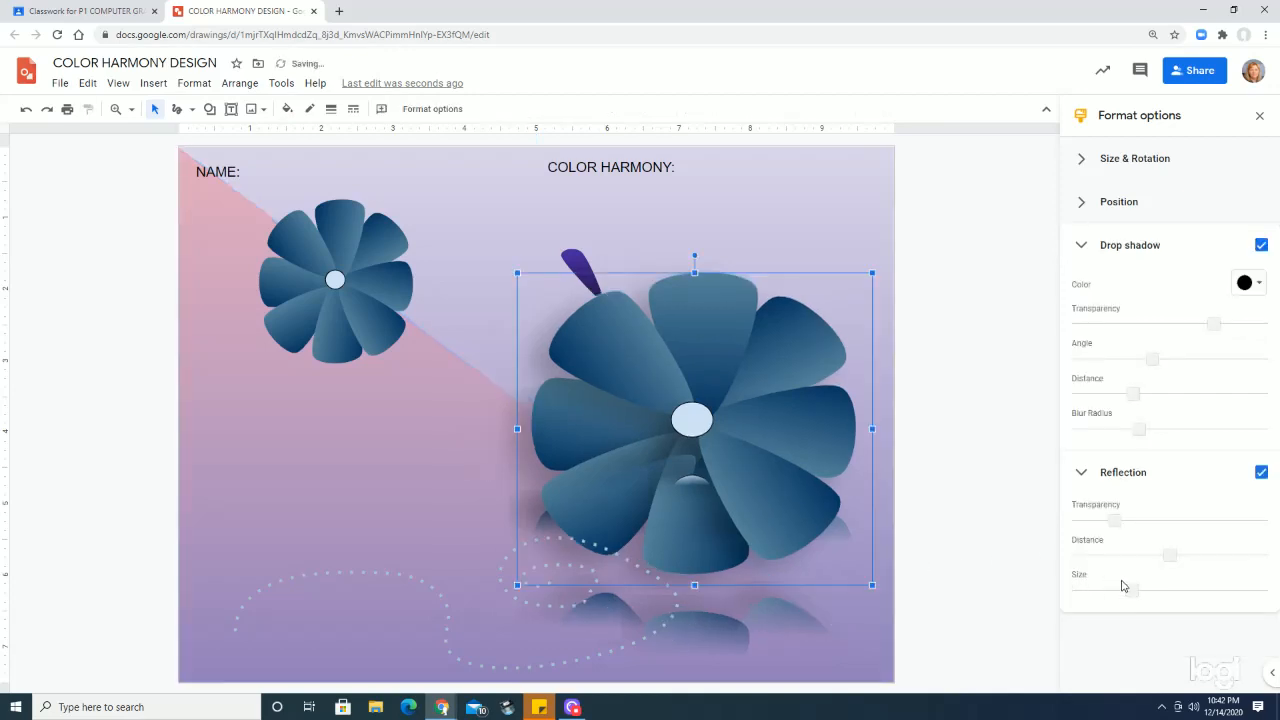
{"action": "key", "text": "ctrl+z"}
{"action": "key", "text": "ctrl+z"}
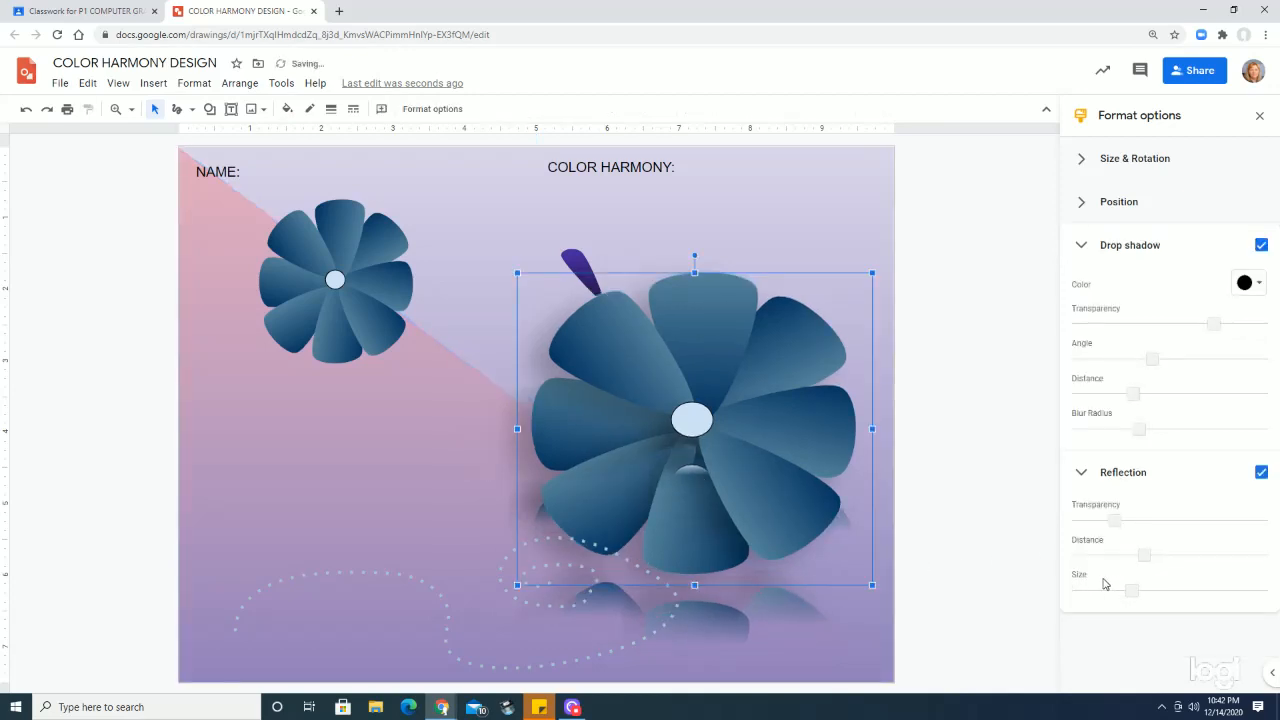
{"action": "key", "text": "ctrl+z"}
{"action": "key", "text": "ctrl+z"}
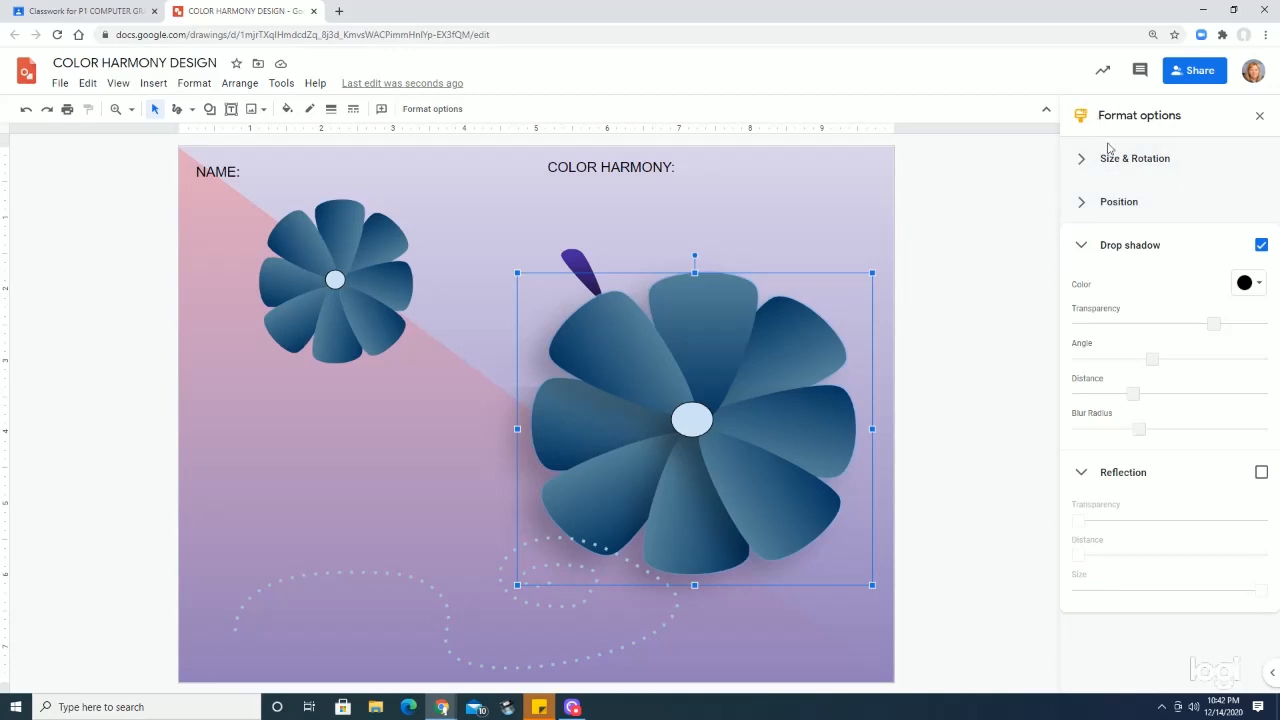
- Move the enlarged flower down and slightly right, into the lower-right part of the canvas, and select the small flower
{"action": "left_click_drag", "start_coordinate": [688, 420], "coordinate": [700, 461]}
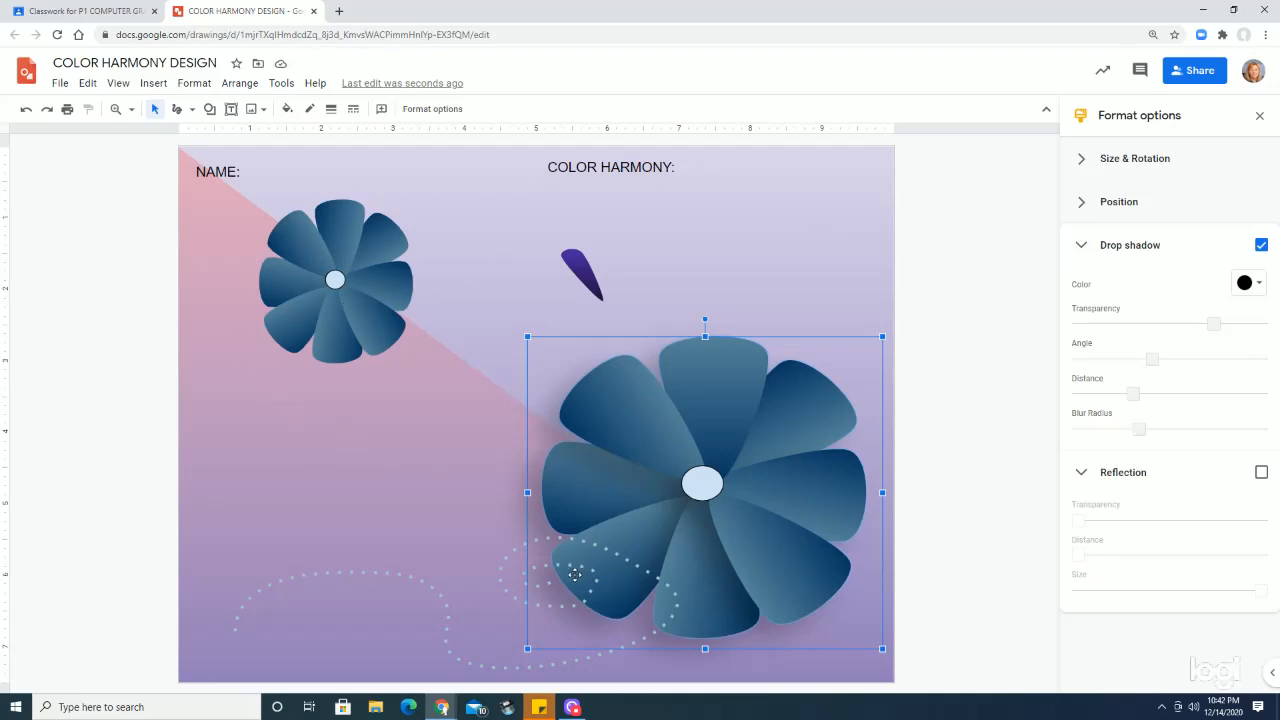
{"action": "left_click", "coordinate": [504, 578]}
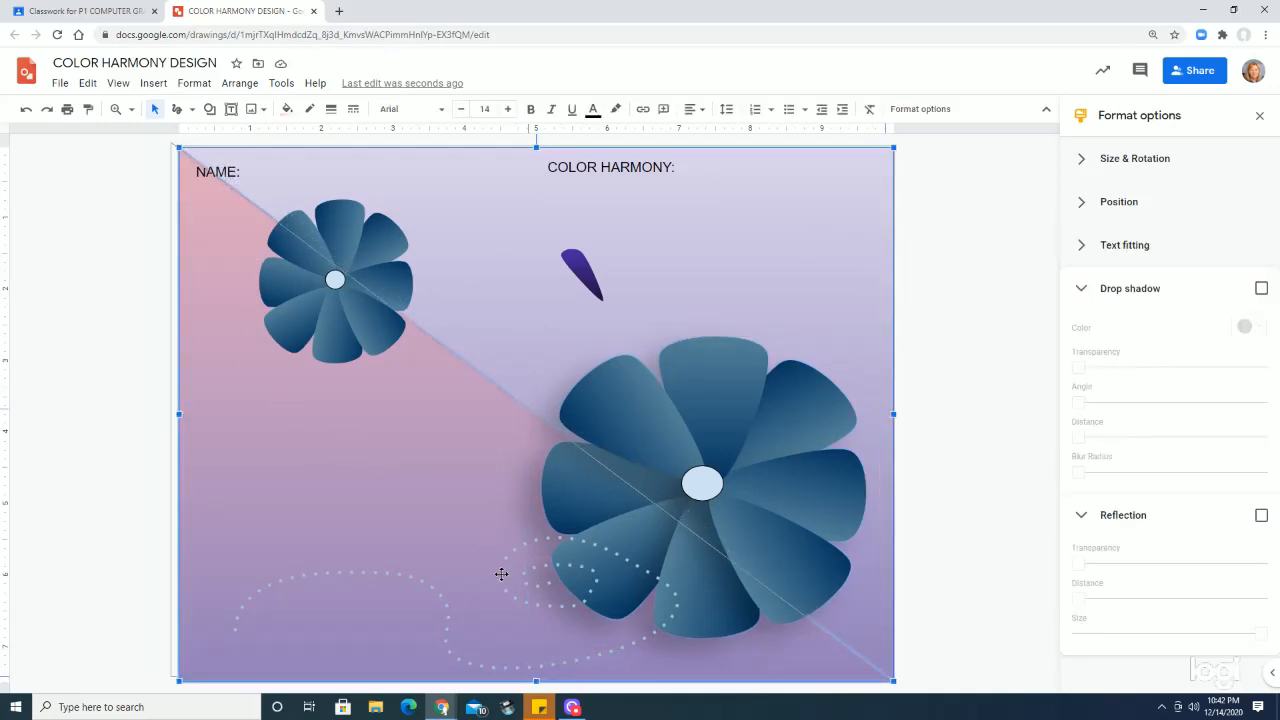
{"action": "left_click_drag", "start_coordinate": [271, 437], "coordinate": [280, 446]}
{"action": "left_click", "coordinate": [318, 248]}
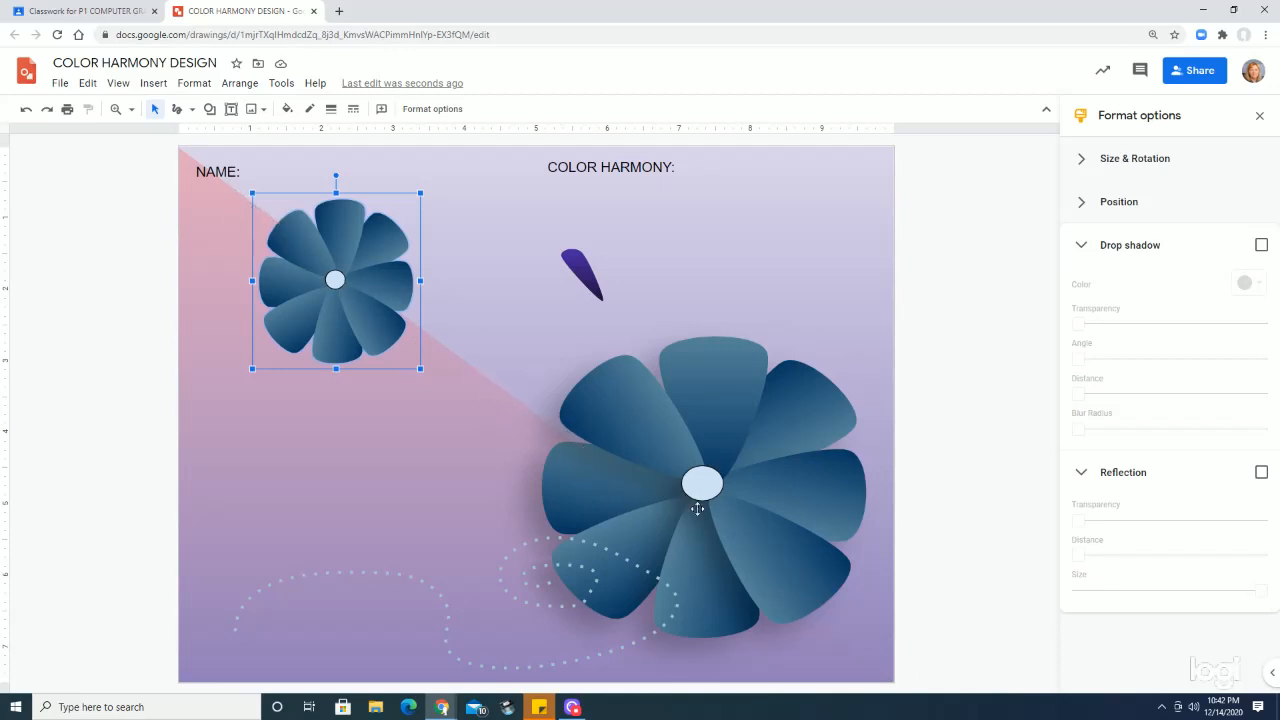
- Move the dotted spiral line up between the two flowers and stretch it taller from its upper edge
{"action": "left_click_drag", "start_coordinate": [502, 586], "coordinate": [569, 361]}
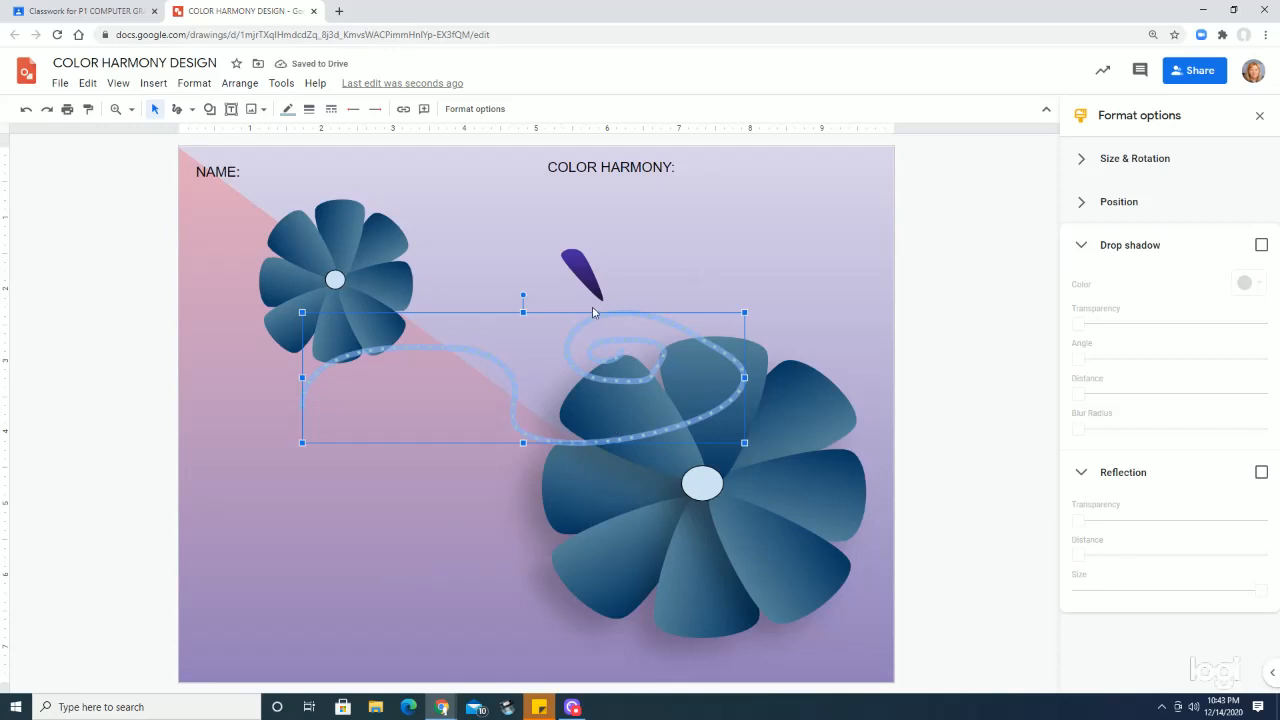
{"action": "left_click", "coordinate": [365, 577]}
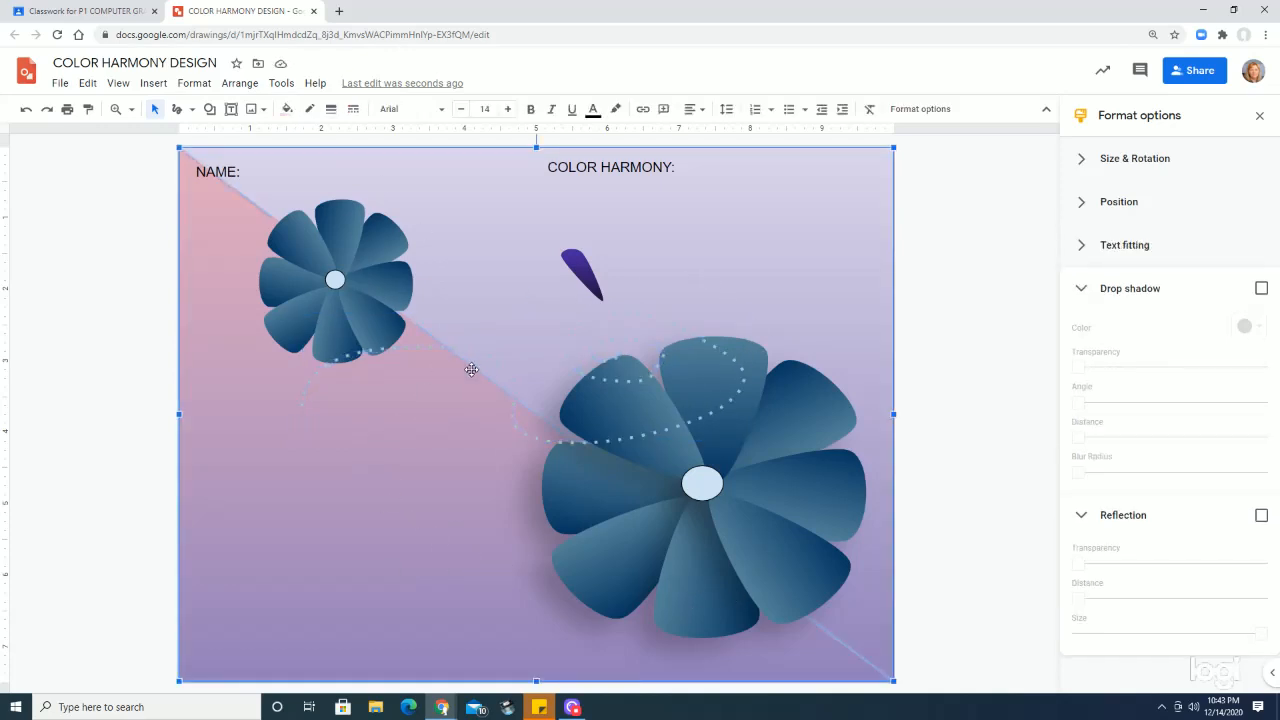
{"action": "left_click_drag", "start_coordinate": [416, 345], "coordinate": [417, 380]}
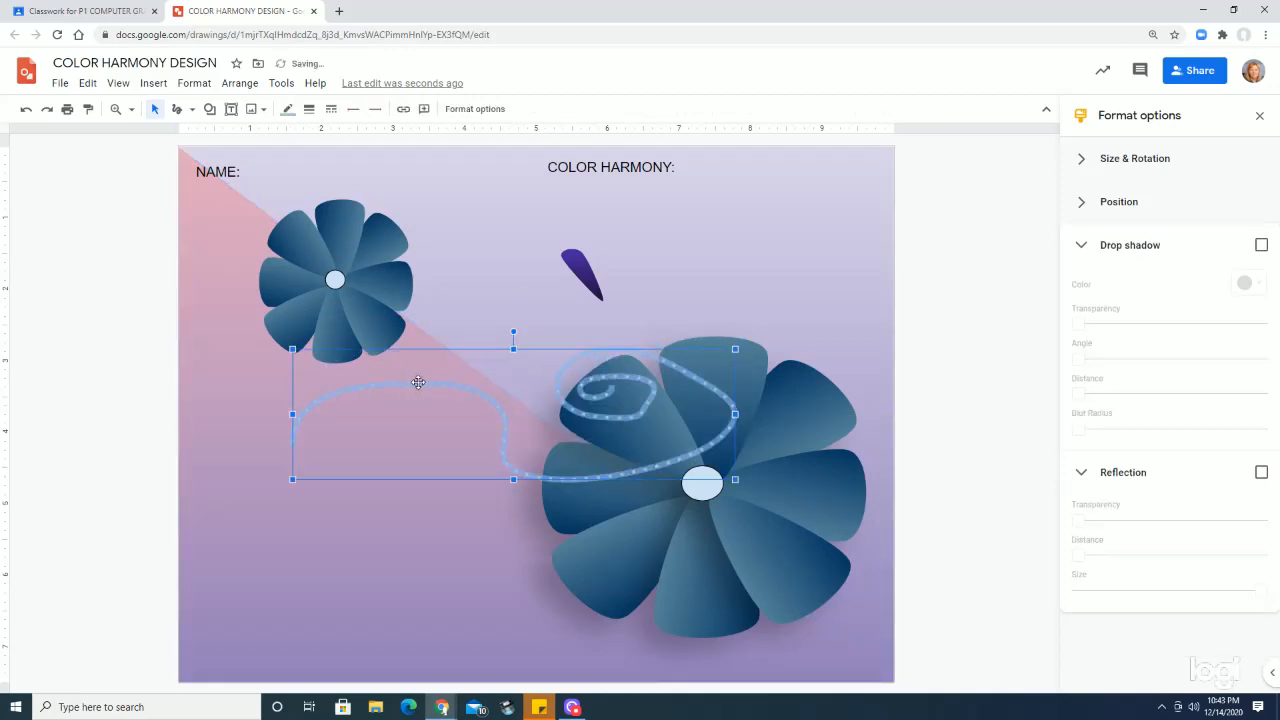
{"action": "key", "text": "Escape"}
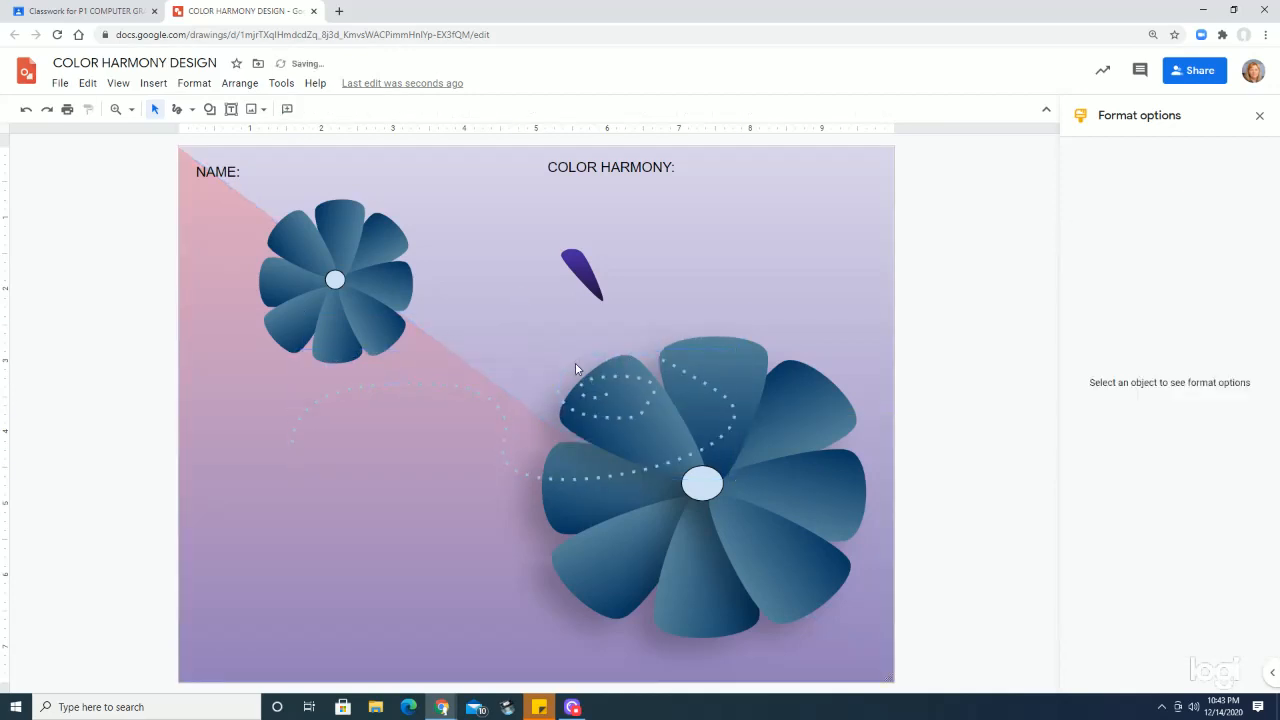
{"action": "left_click_drag", "start_coordinate": [575, 369], "coordinate": [577, 340]}
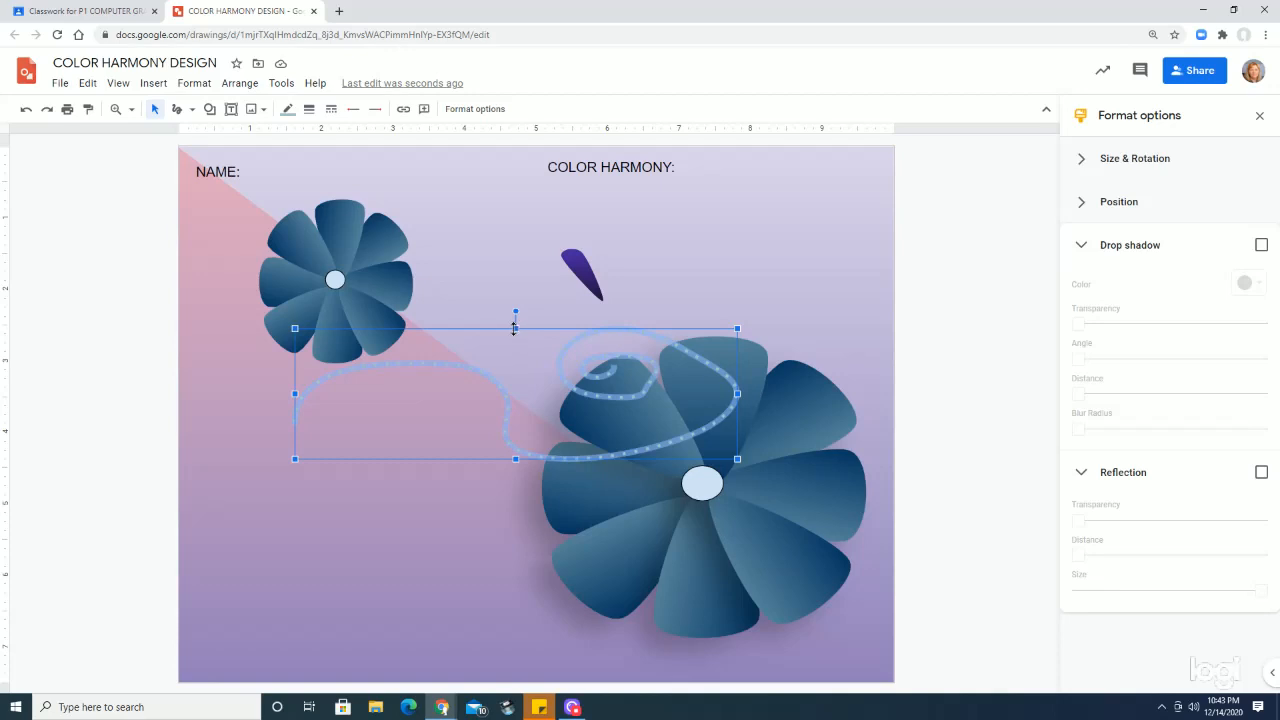
{"action": "left_click_drag", "start_coordinate": [515, 328], "coordinate": [515, 295]}
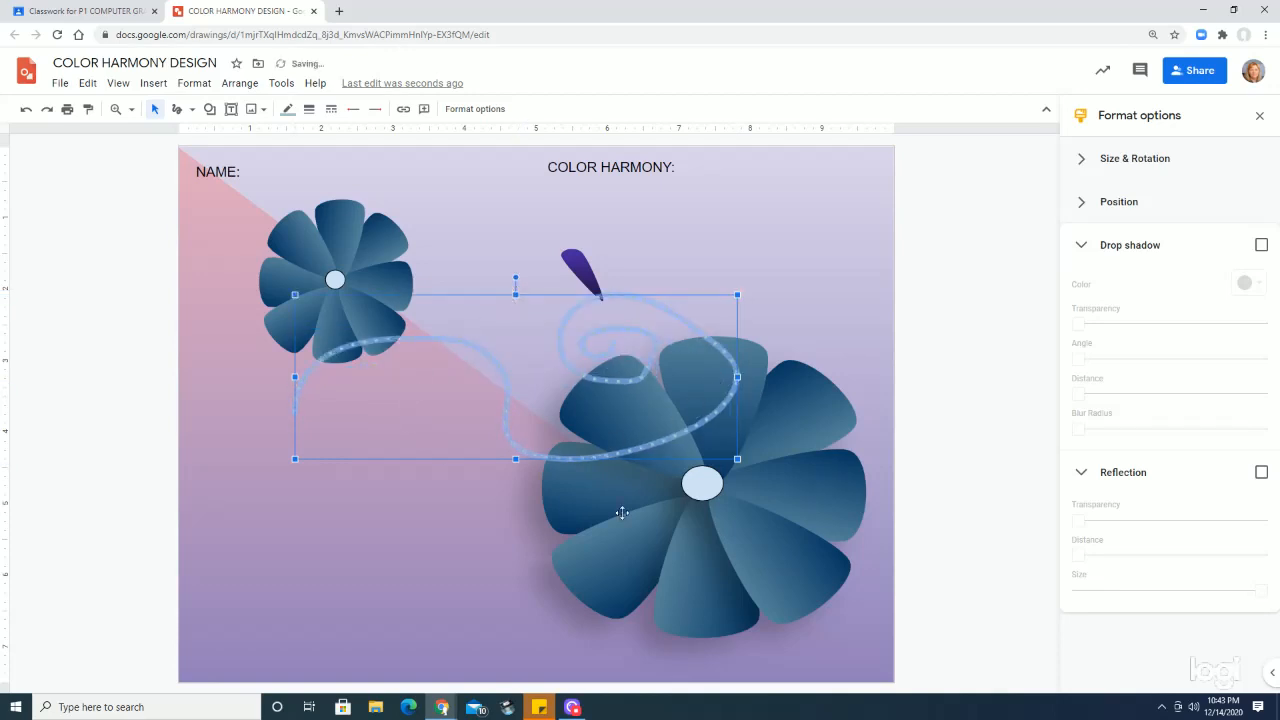